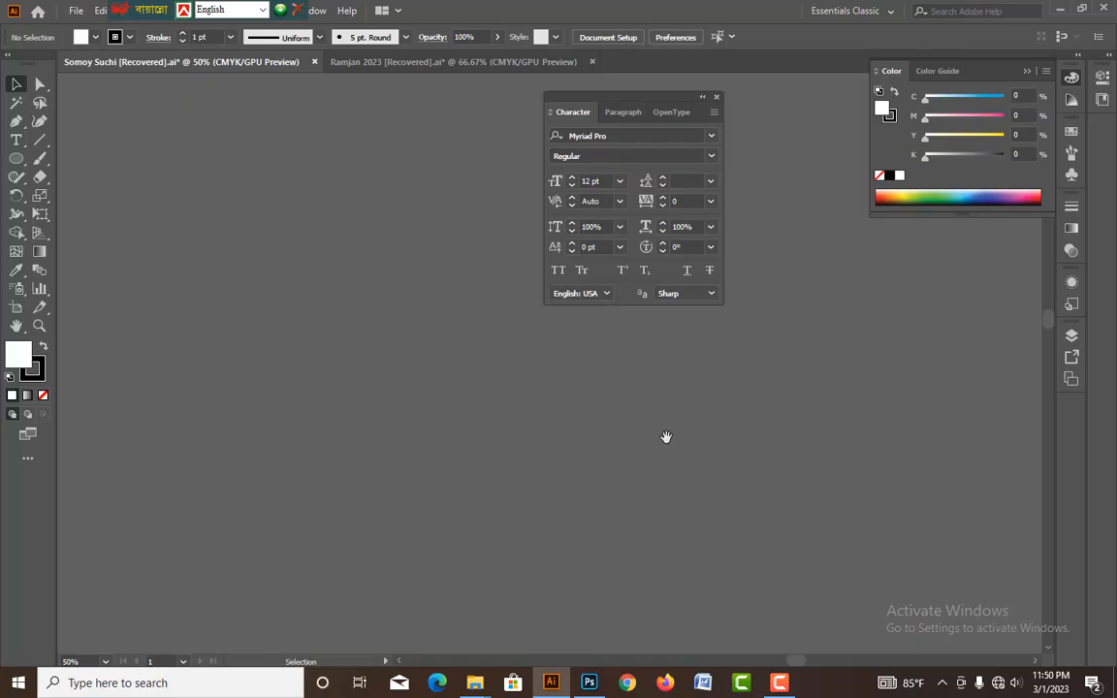
Create a new blank document with the default settings.
key("ctrl+n")
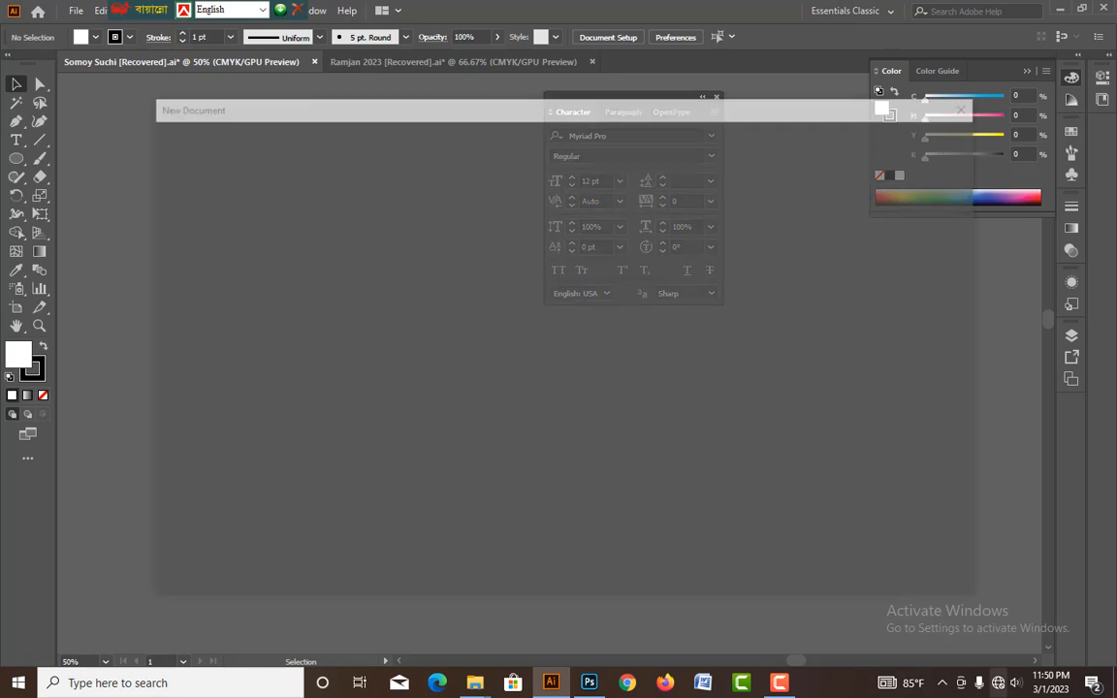
left_click(871, 568)
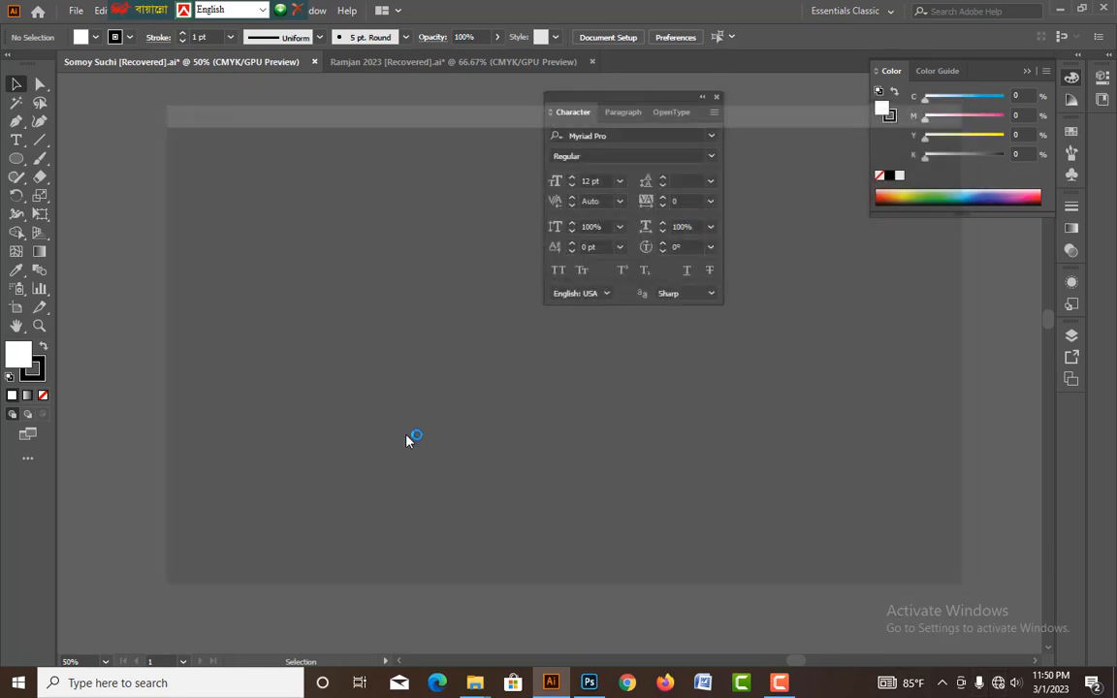
left_click_drag(801, 390, 444, 401)
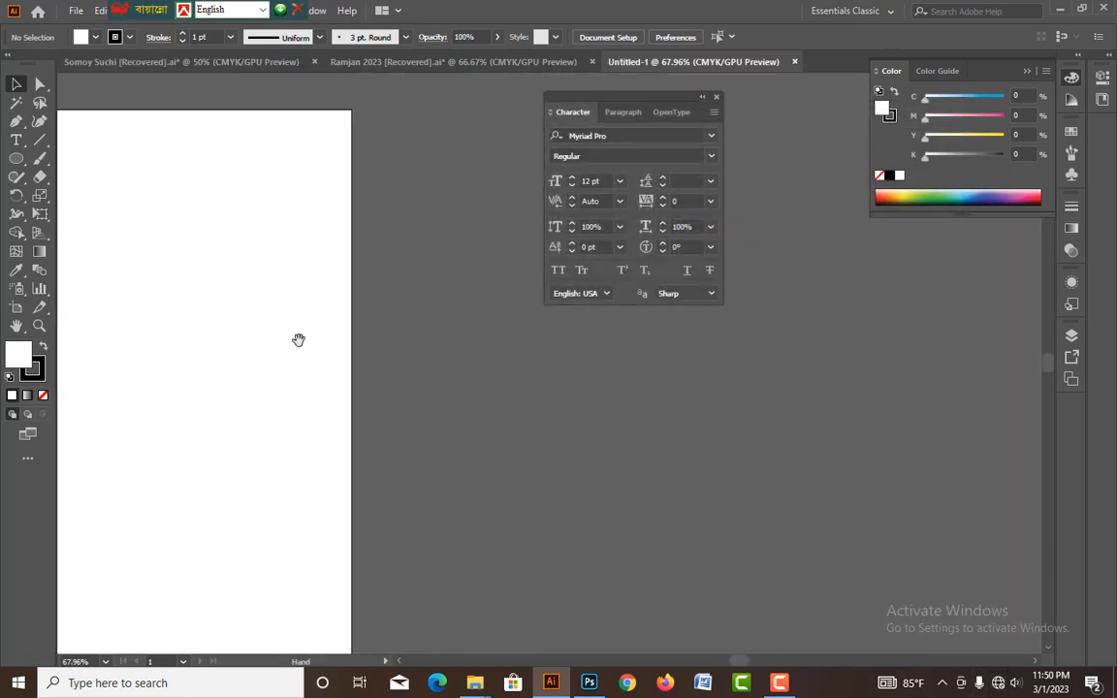
Draw a white rectangle 8 in wide and 11 in high beside the artboard.
left_click(16, 163)
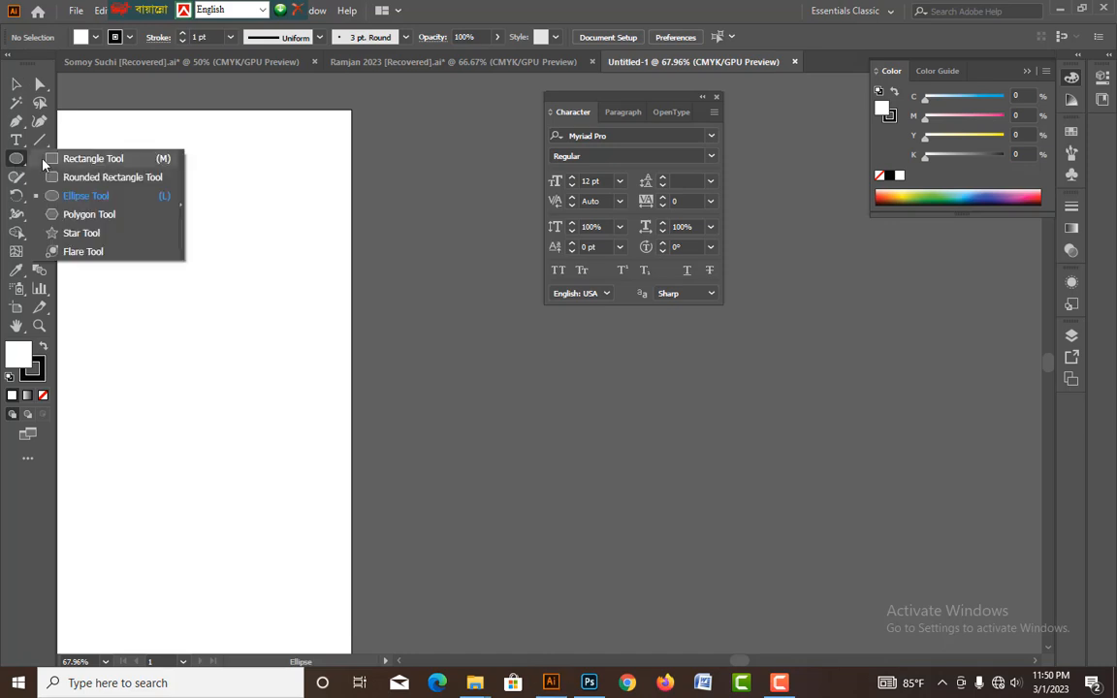
left_click(87, 159)
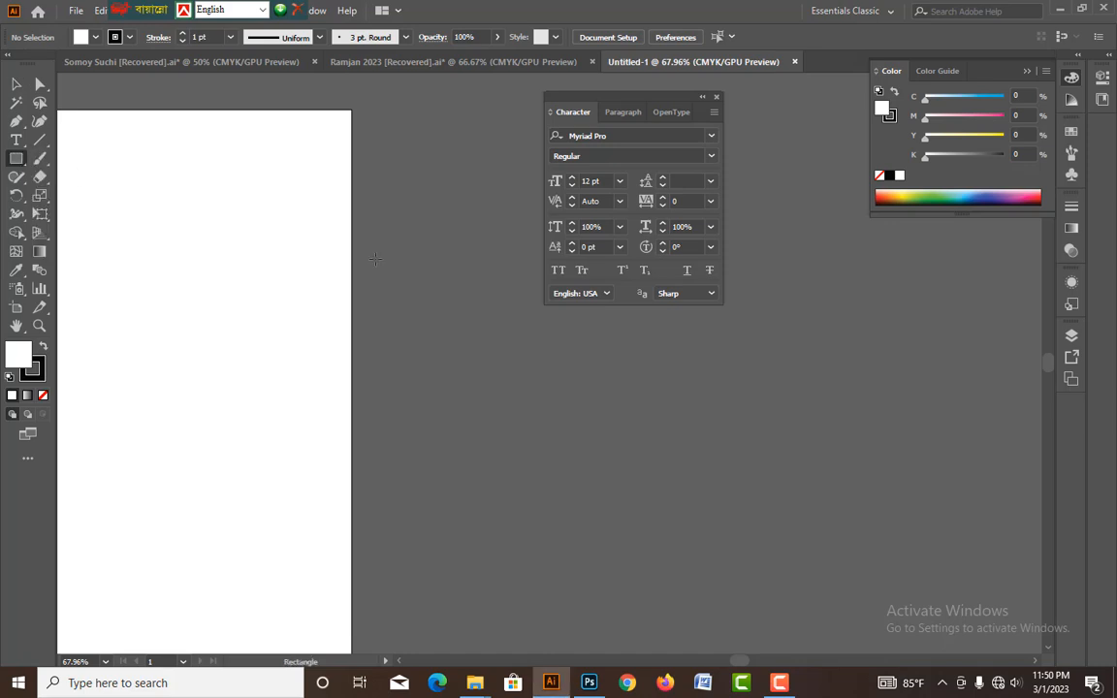
left_click(377, 258)
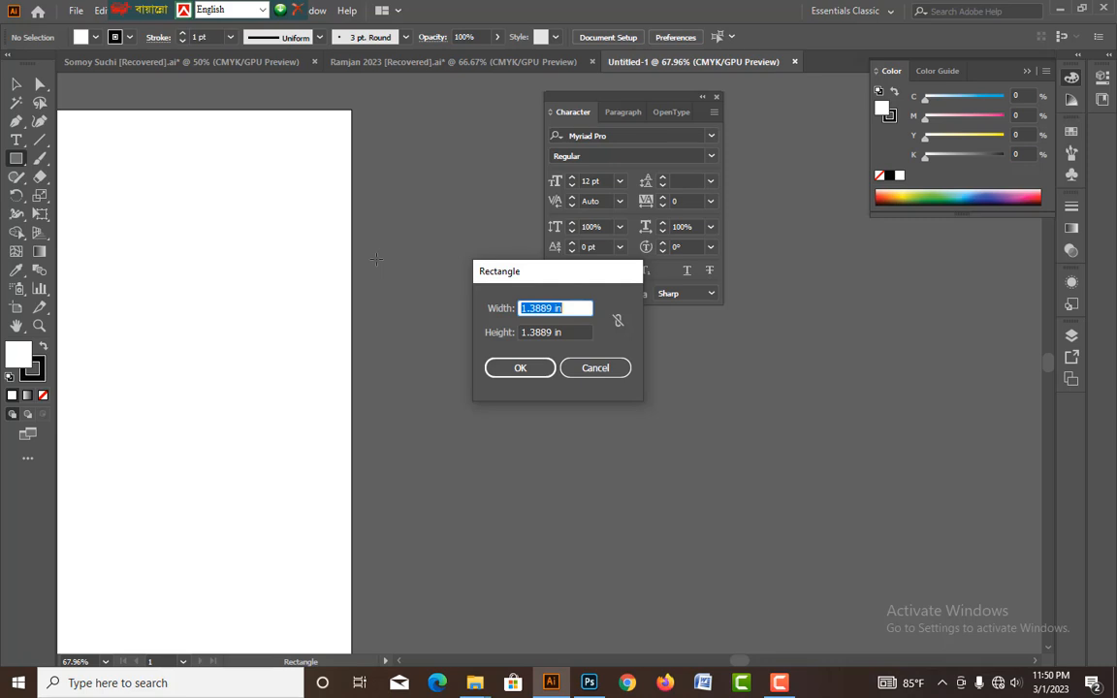
type("8")
key("Tab")
type("11")
key("Return")
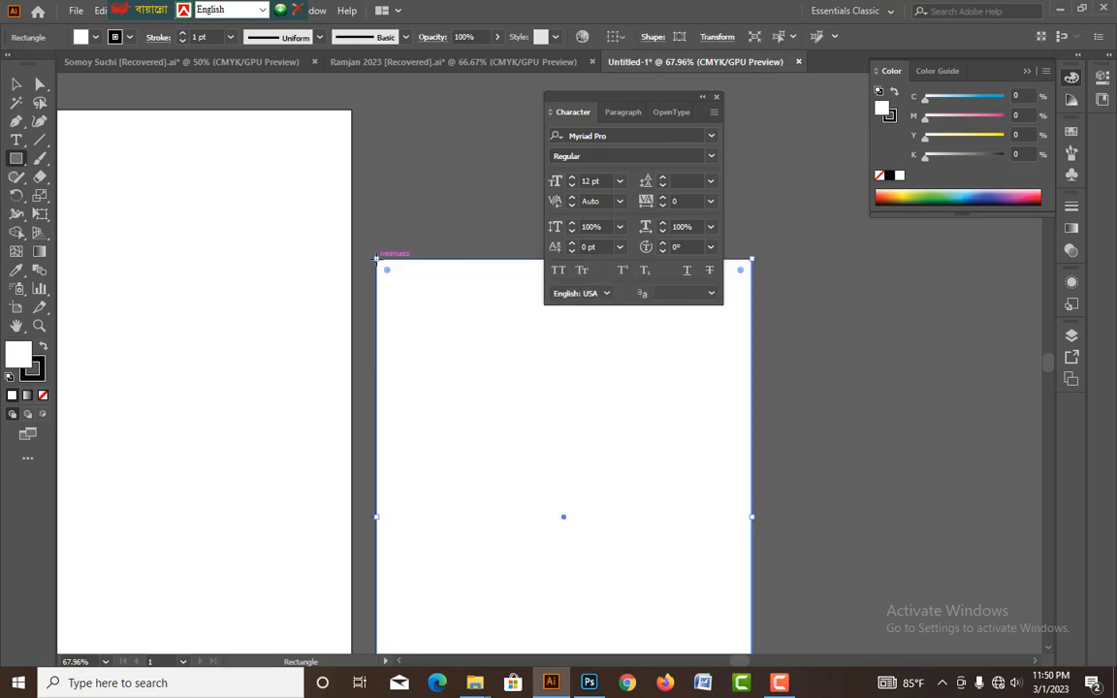
left_click_drag(397, 270, 242, 279)
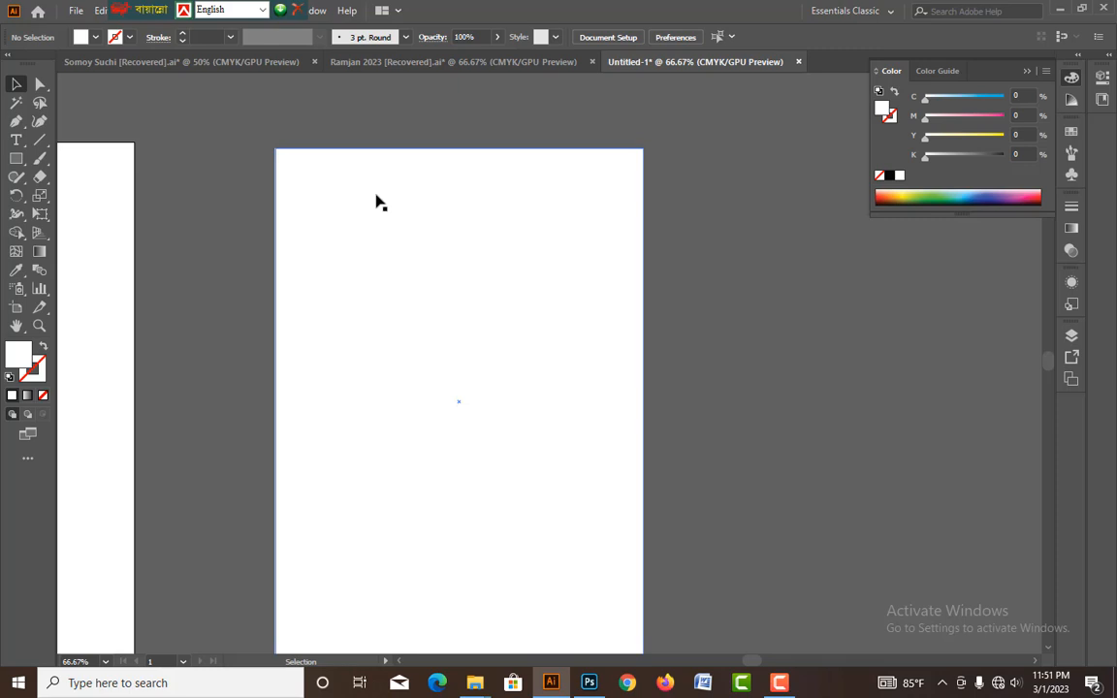
Draw an ellipse about 6.13 in wide and 3.88 in high over the white rectangle's upper-left corner.
left_click_drag(16, 158, 76, 198)
left_click_drag(218, 95, 467, 330)
left_click(15, 87)
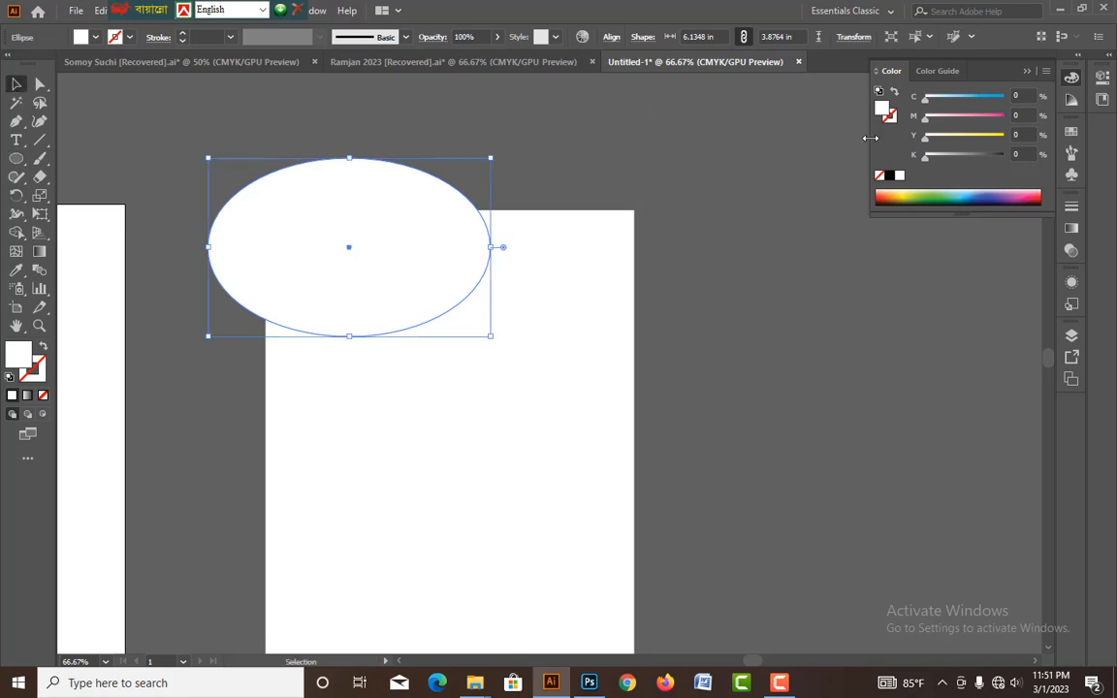
Fill the ellipse with red (M 100, Y 100) and stretch it to about 5.07 in high.
left_click_drag(979, 120, 1070, 148)
left_click_drag(421, 182, 467, 220)
left_click_drag(395, 197, 382, 141)
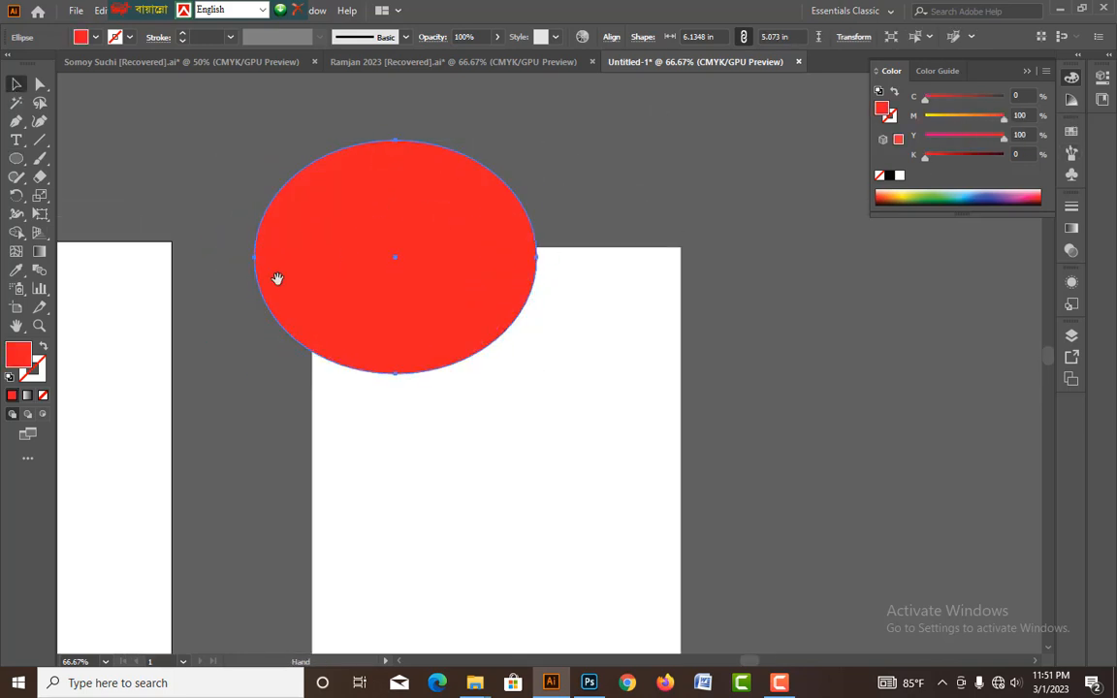
Swap the ellipse's fill and stroke to leave a red outline, and enlarge it to about 6.52 by 5.41 in.
key("shift+x")
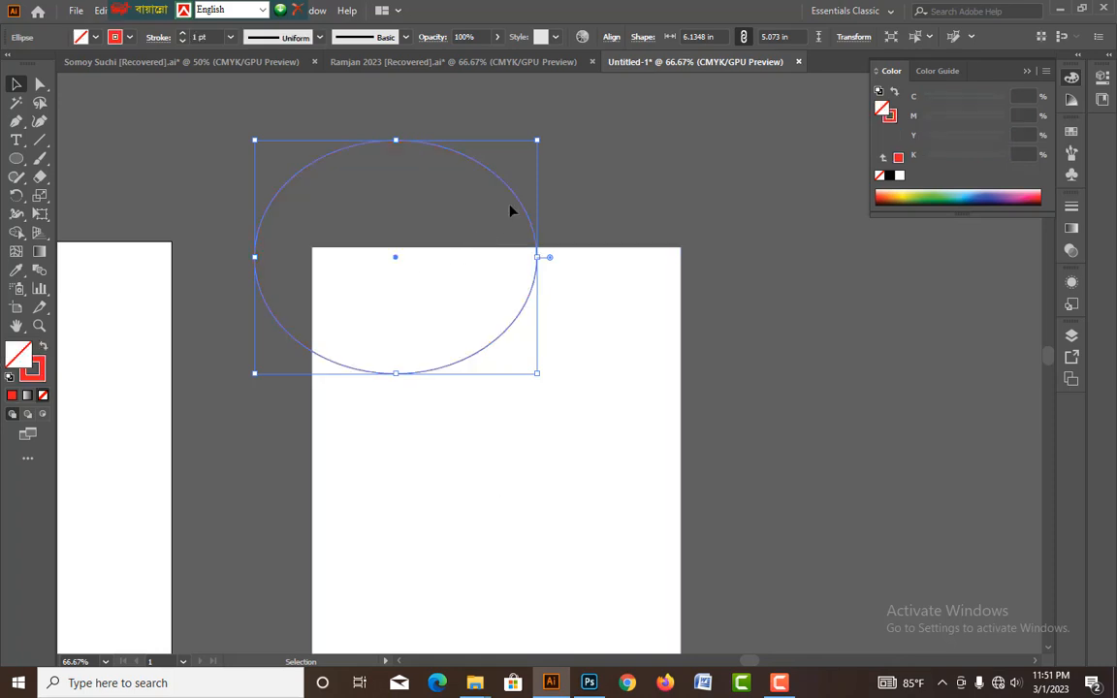
mouse_move(518, 197)
left_mouse_down()
mouse_move(528, 179)
mouse_move(514, 186)
left_mouse_up()
left_click_drag(538, 257, 546, 261)
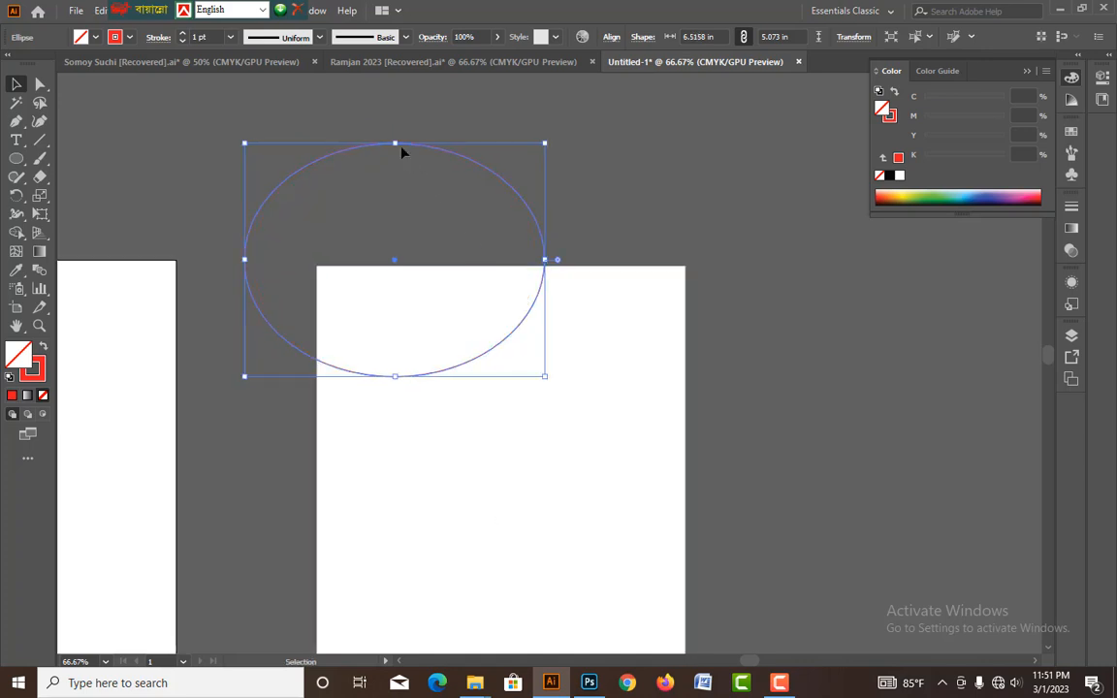
left_click_drag(393, 145, 394, 138)
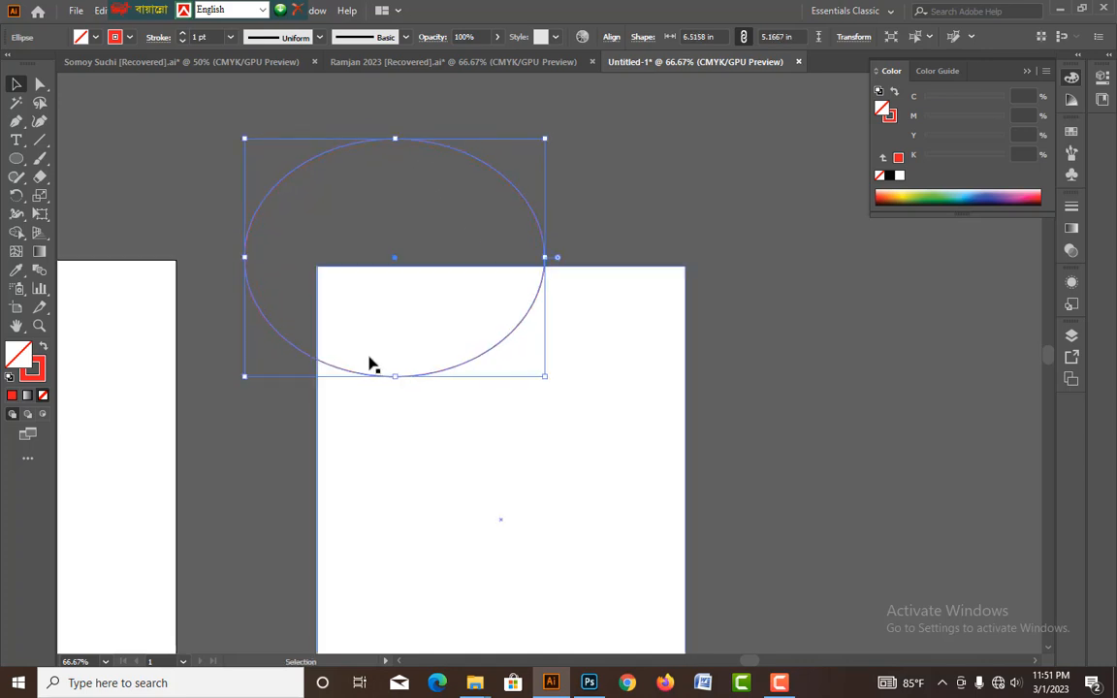
left_click_drag(394, 380, 394, 388)
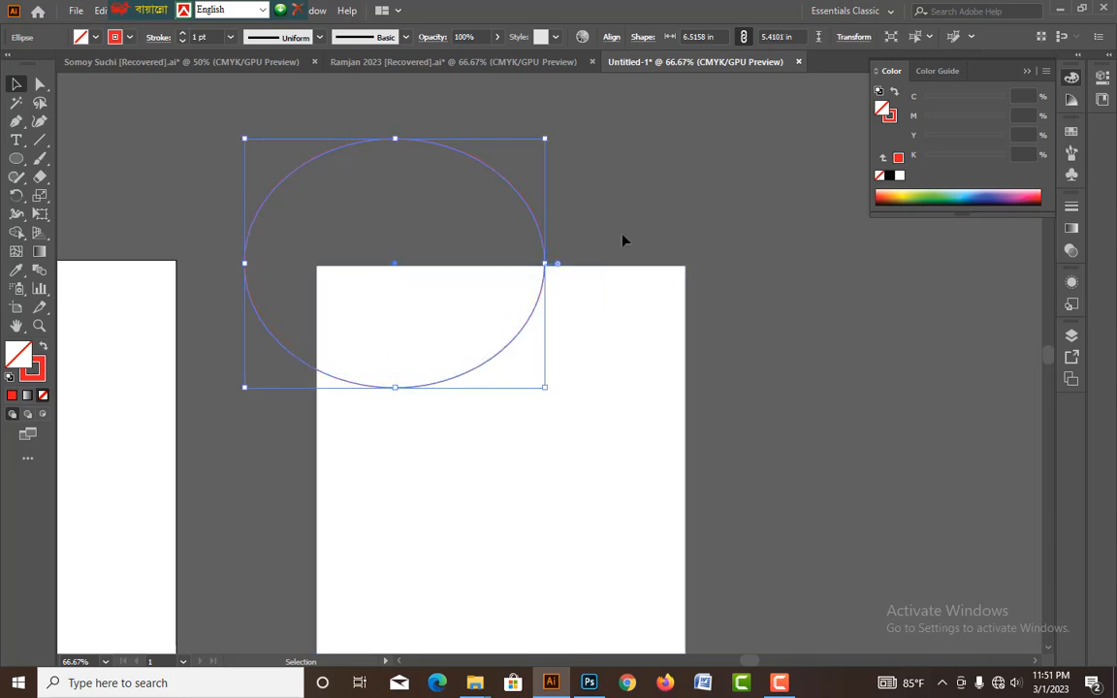
Swap the ellipse's stroke and fill to make it solid red without an outline.
left_click(621, 236)
key("ctrl+plus")
left_click_drag(639, 208, 657, 261)
left_click_drag(615, 180, 659, 224)
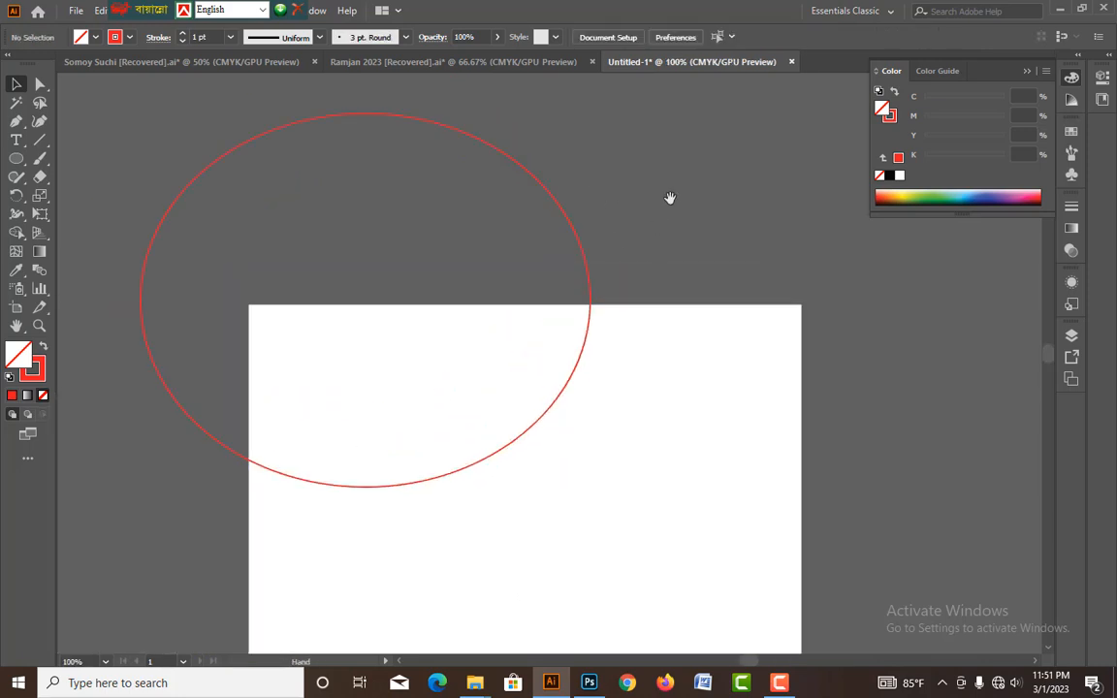
left_click(588, 240)
left_click(42, 346)
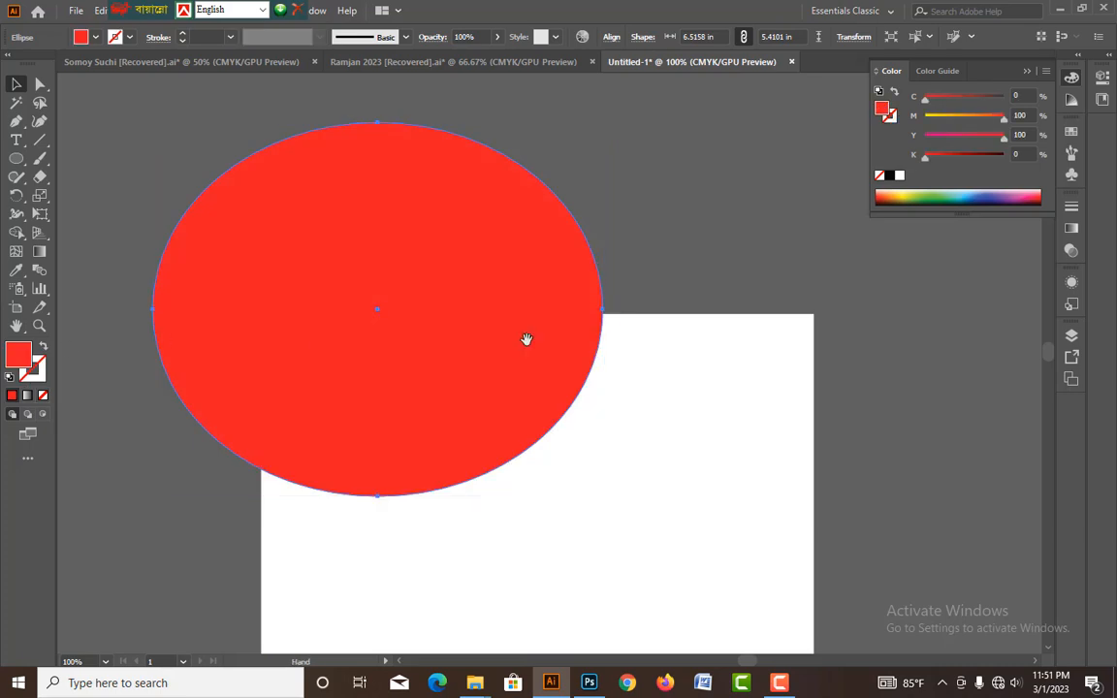
scroll(710, 206, "down", 1)
Duplicate the red ellipse in place and scale the copy slightly larger around the same centre.
left_click(669, 286)
left_click(483, 326)
left_click(444, 283, "shift")
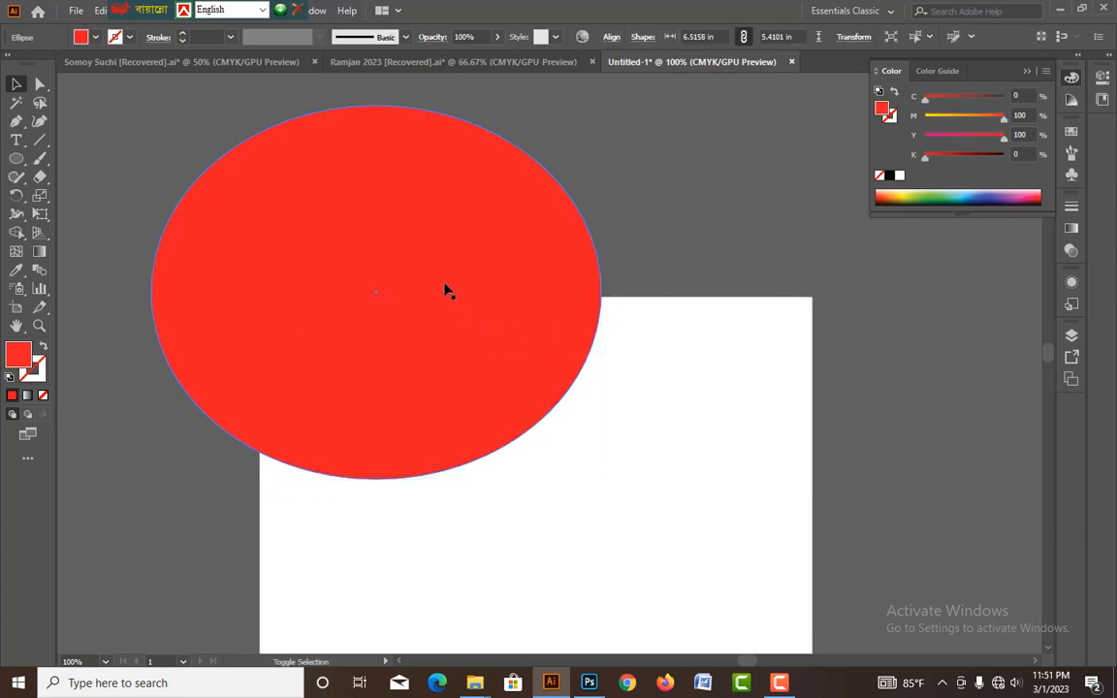
left_click(457, 285)
key("a")
key("v")
left_click_drag(602, 291, 612, 291)
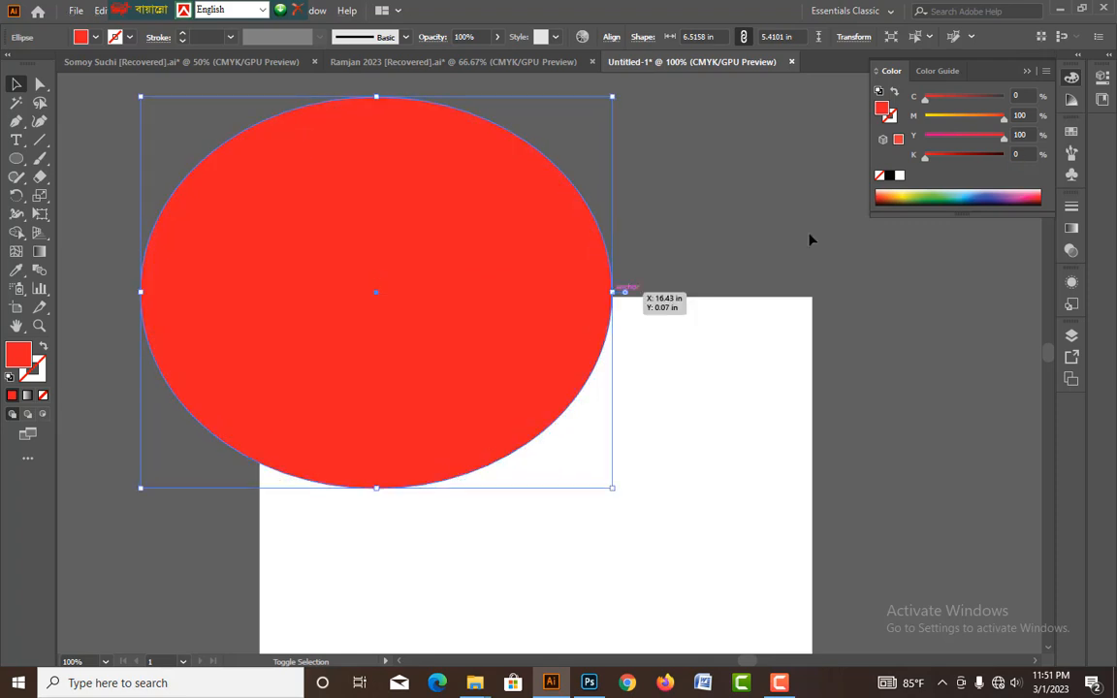
Colour the larger ellipse orange-yellow with M 30 and Y 100, and send it behind the red ellipse.
left_click(949, 119)
key("ctrl+[")
key("space")
scroll(733, 222, "down", 2)
left_click(734, 227)
Draw a horizontal line across both ellipses along the white rectangle's top edge, with a red 0.5 pt stroke.
left_click(41, 141)
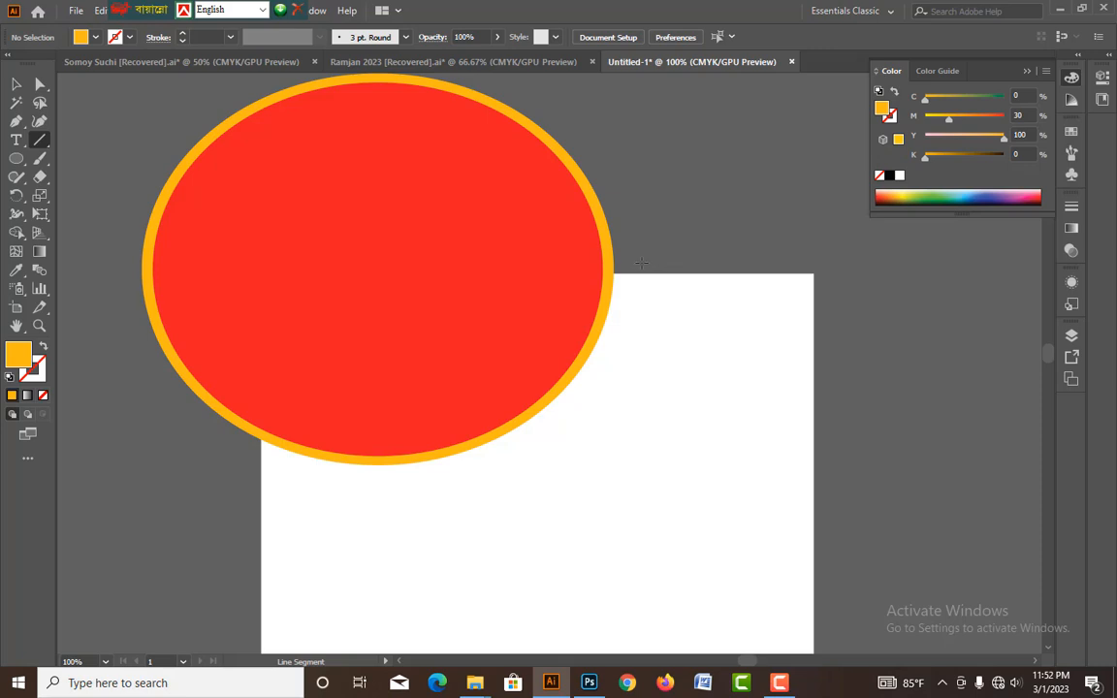
left_click_drag(633, 273, 117, 277)
key("space")
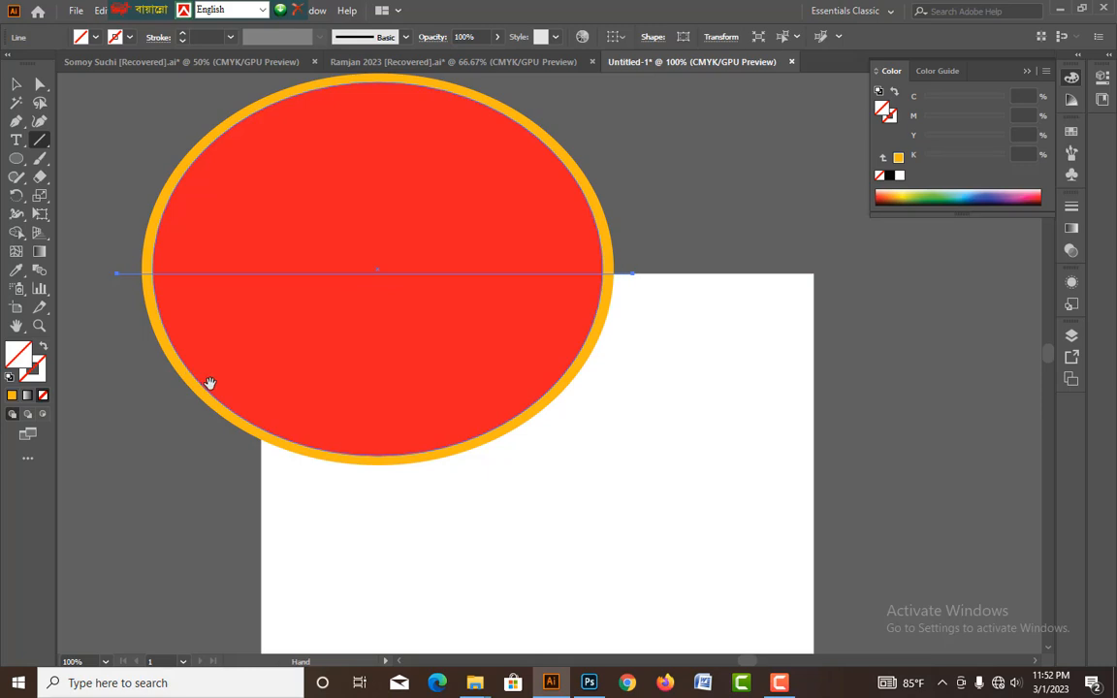
left_click_drag(245, 392, 309, 404)
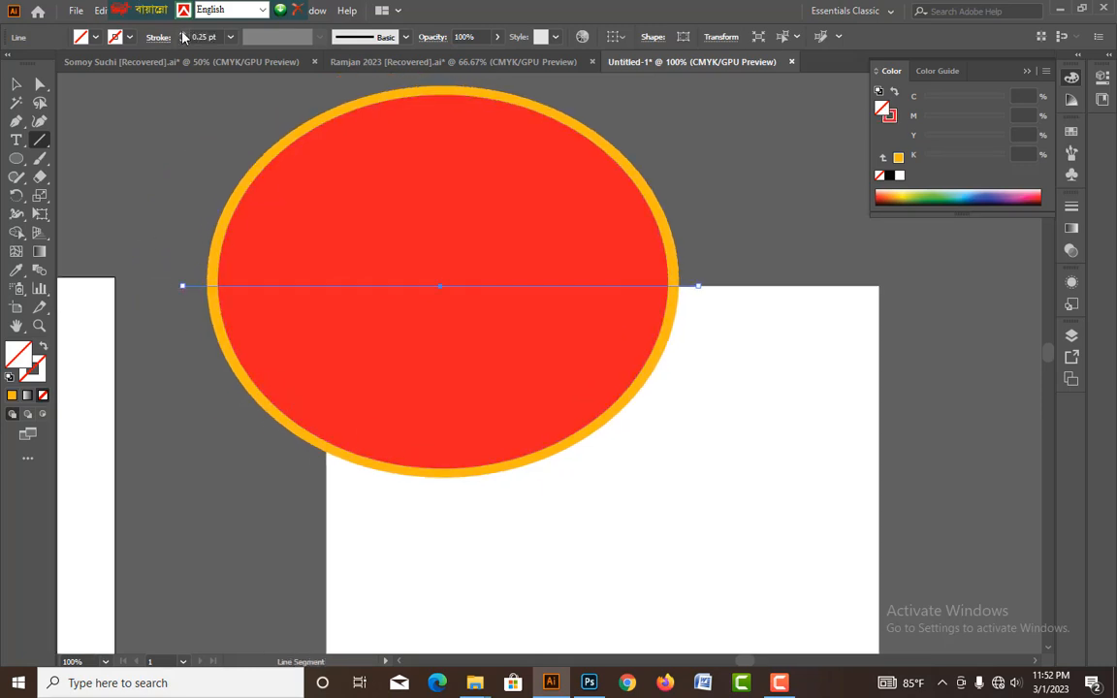
left_click(182, 33)
left_click(16, 85)
left_click(205, 316)
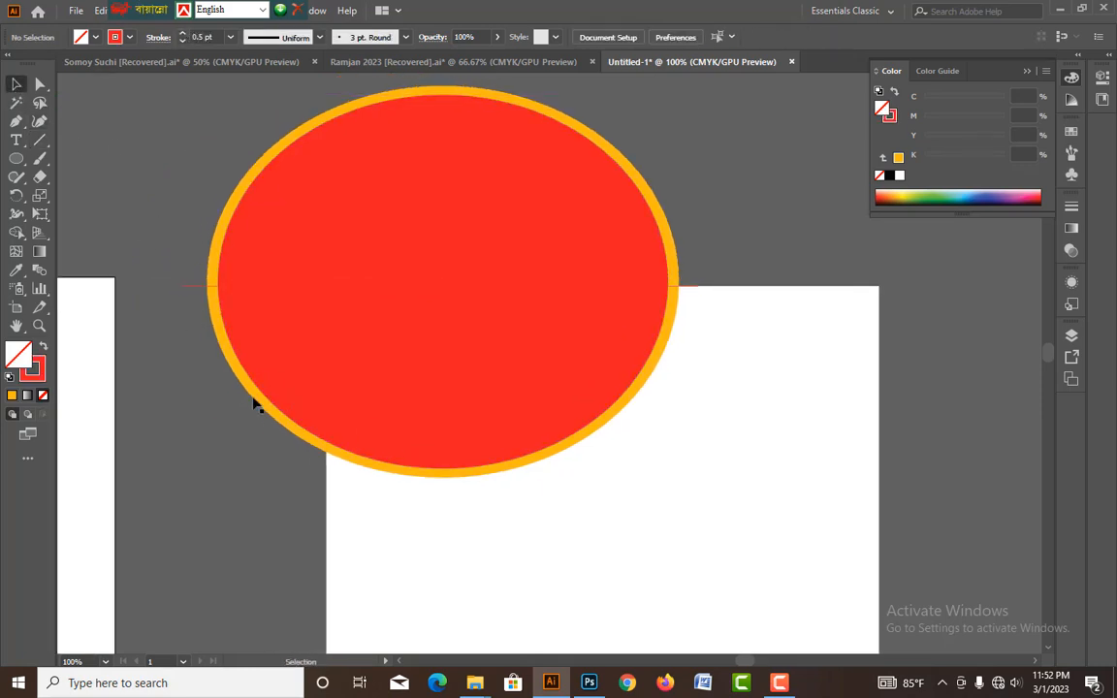
left_click(40, 140)
left_click_drag(372, 447, 368, 475)
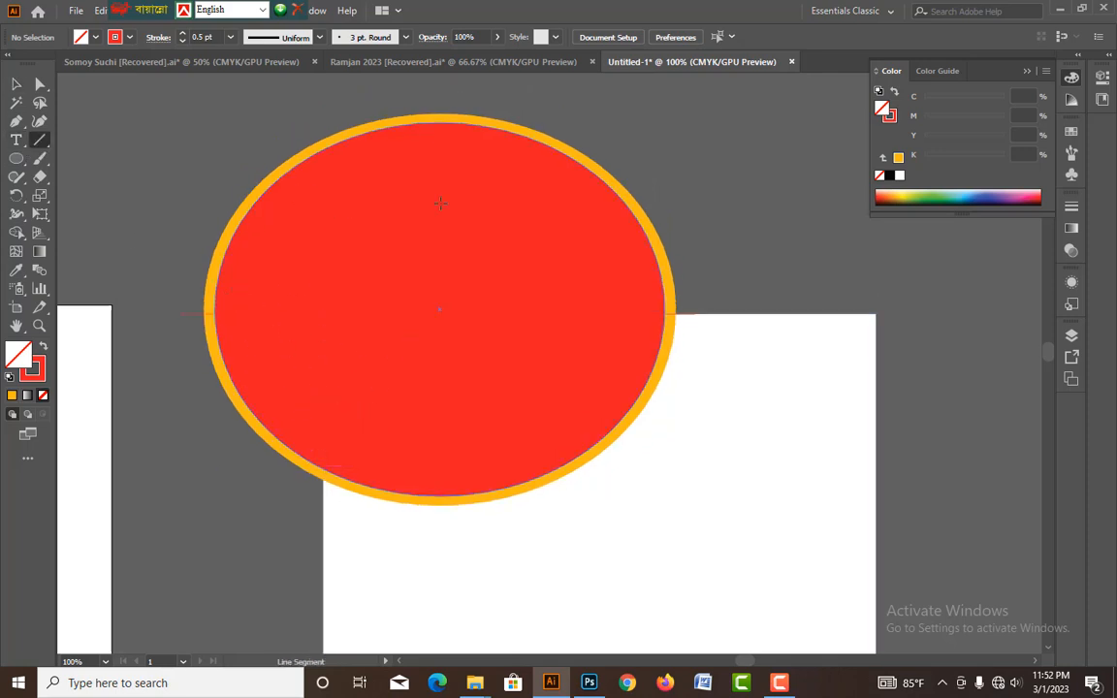
left_click_drag(329, 514, 333, 555)
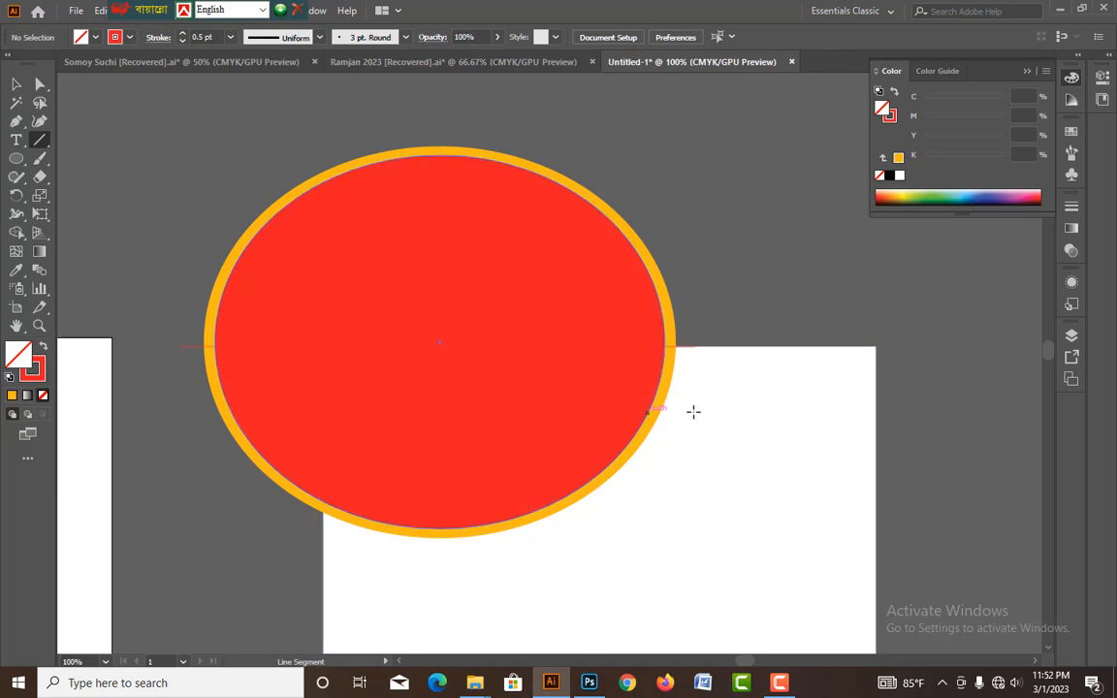
key("v")
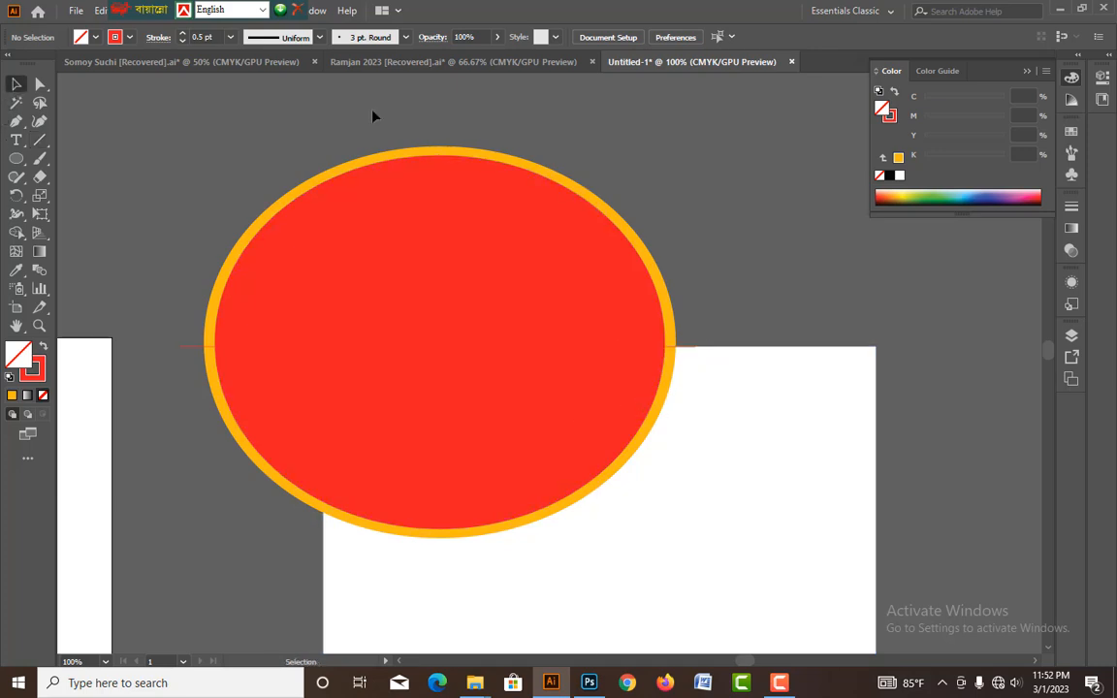
Bring the white rectangle to the front and try to clip the ellipses and line with it using a clipping mask.
left_click_drag(846, 404, 814, 356)
right_click(786, 393)
mouse_move(847, 308)
left_click(761, 308)
left_click_drag(867, 400, 489, 389)
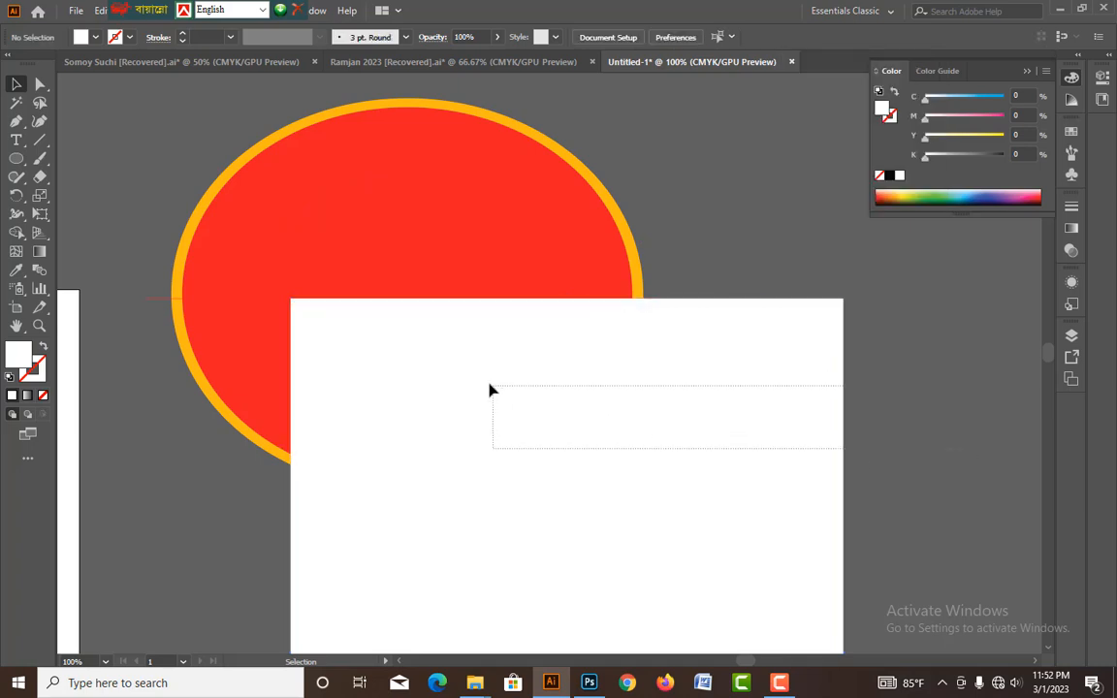
right_click(492, 389)
left_click(582, 231)
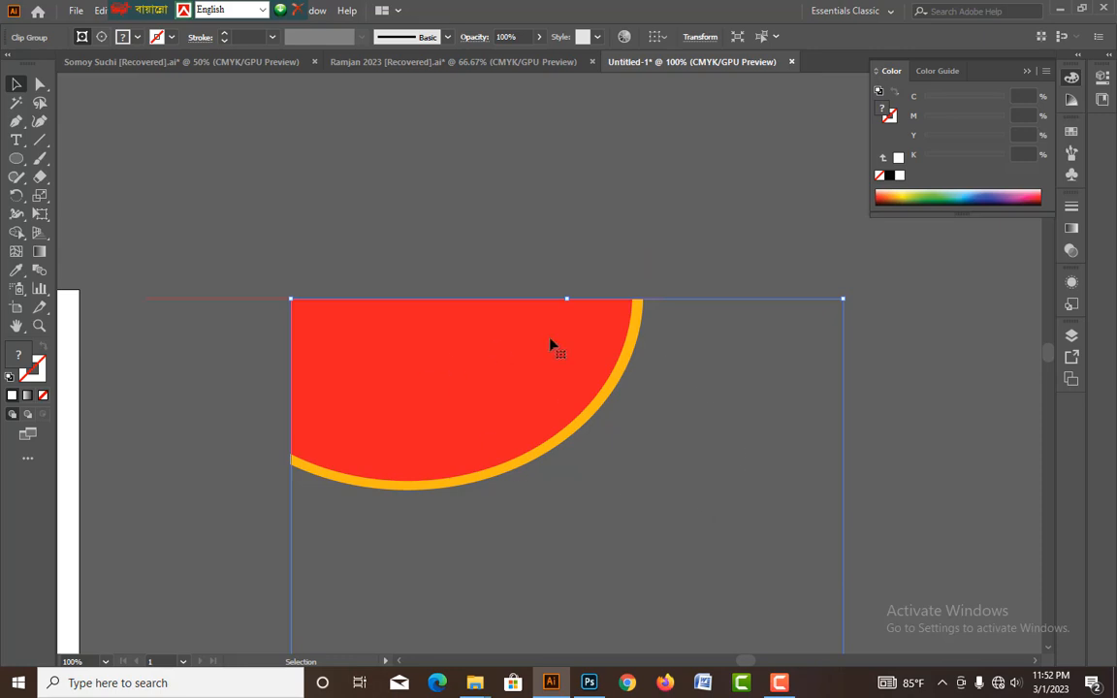
Undo the clipping mask and bring both ellipses and the horizontal line in front of the white rectangle.
key("ctrl+z")
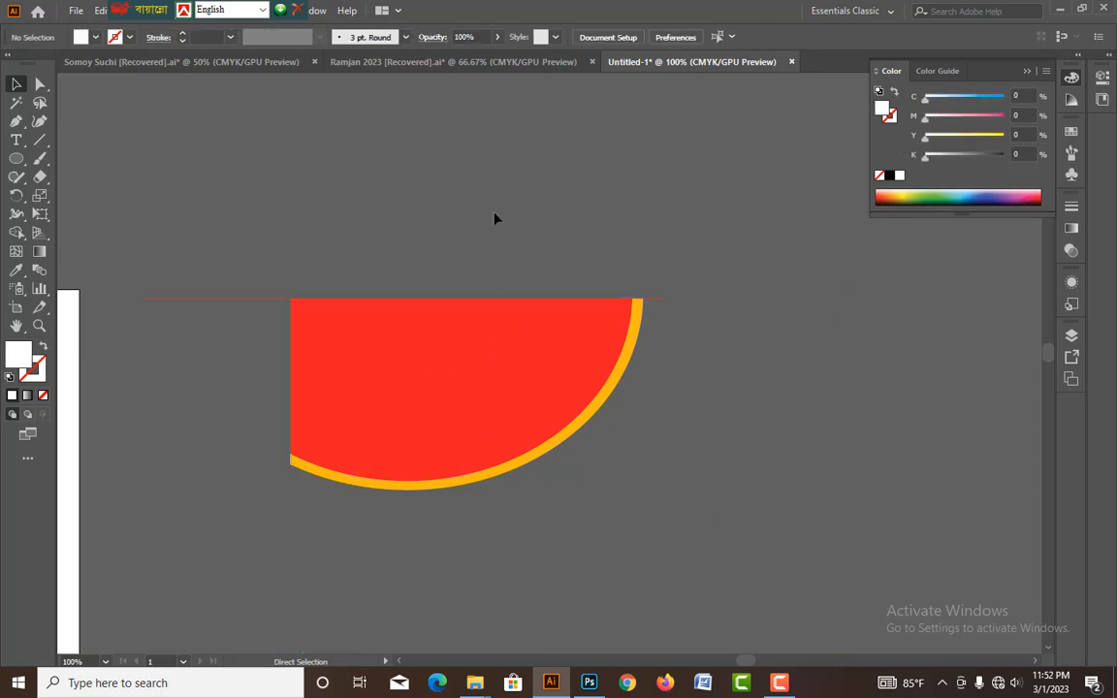
left_click(705, 197)
left_click_drag(504, 225, 499, 229)
left_click_drag(154, 224, 226, 342)
key("ctrl+shift+bracketright")
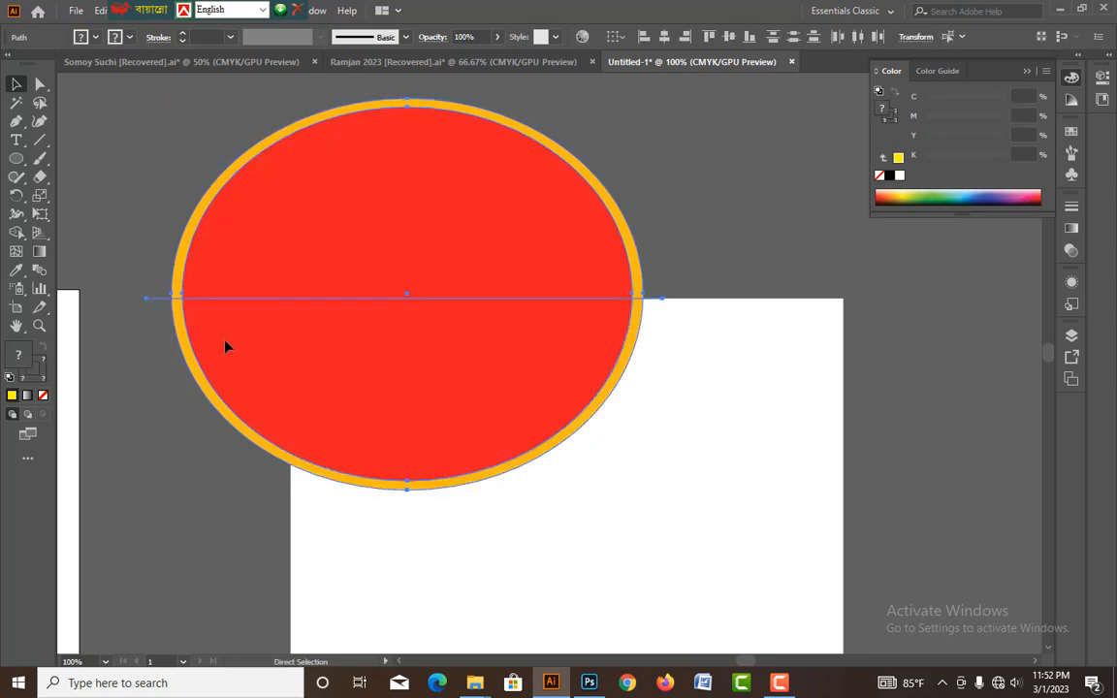
Draw a vertical line through both ellipses along the white rectangle's left edge.
left_click(160, 397)
left_click(37, 140)
left_click_drag(291, 495, 291, 98)
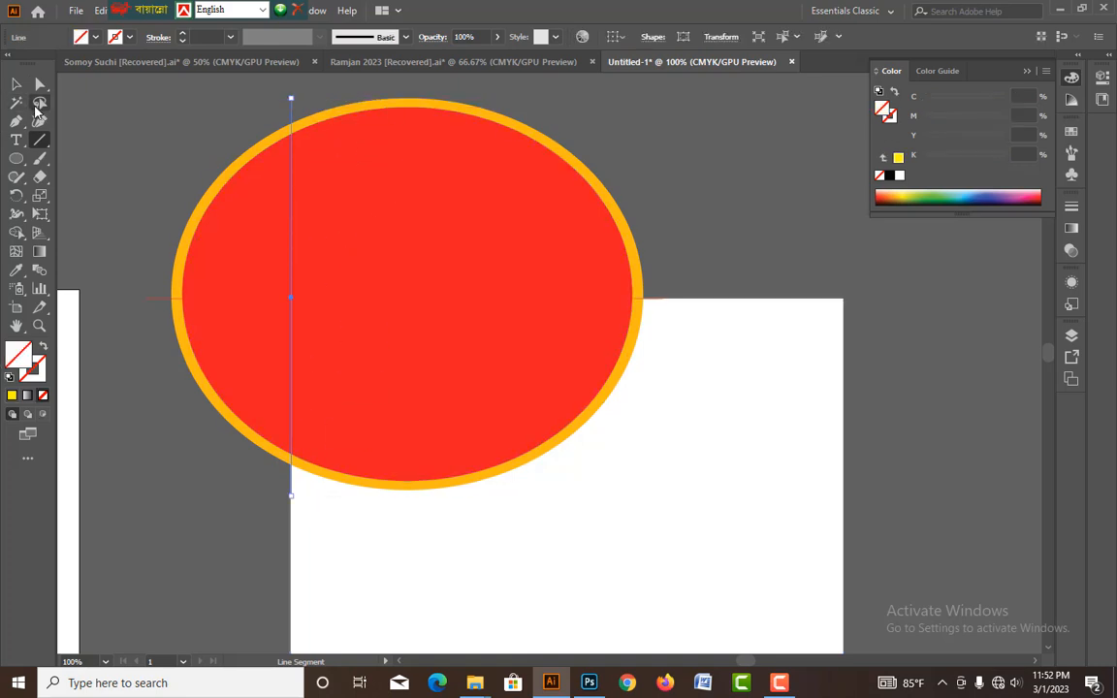
Select both ellipses and both lines, and remove every ellipse region above the page's top edge with the Shape Builder.
left_click(16, 84)
left_click(154, 299, "shift")
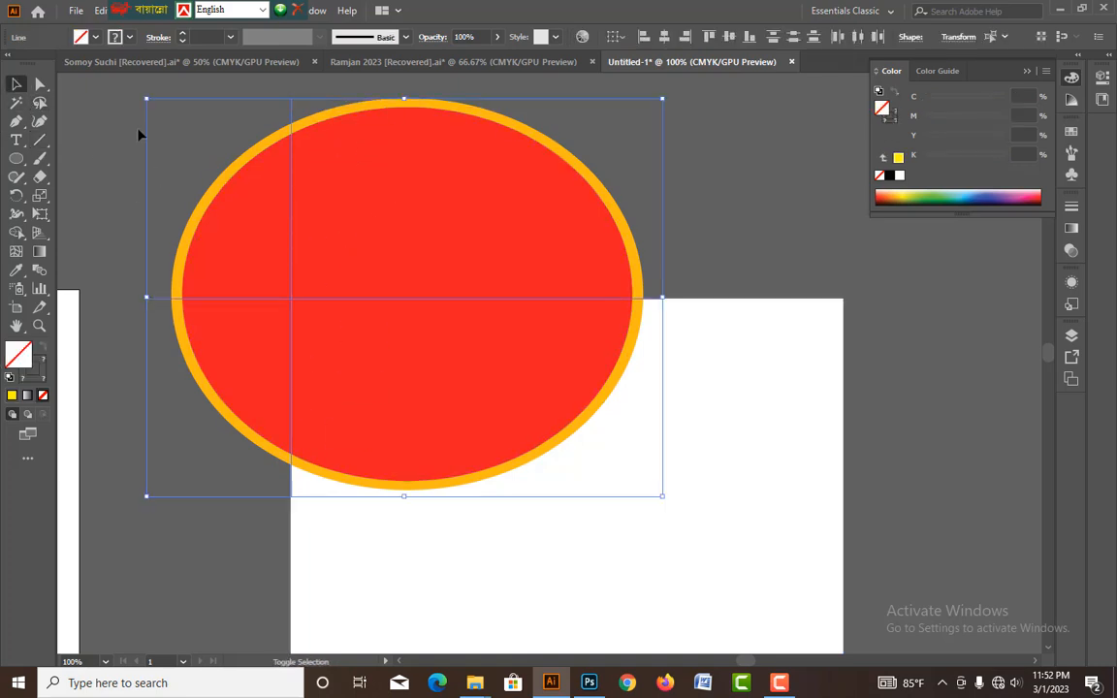
left_click(233, 238, "shift")
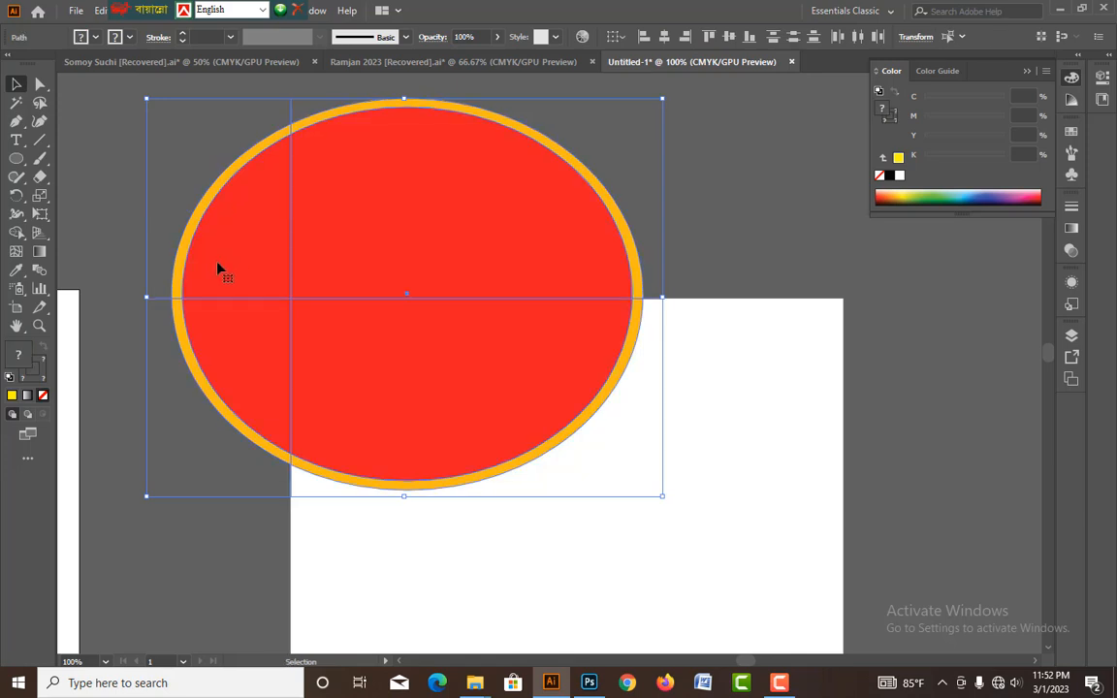
left_click(18, 232)
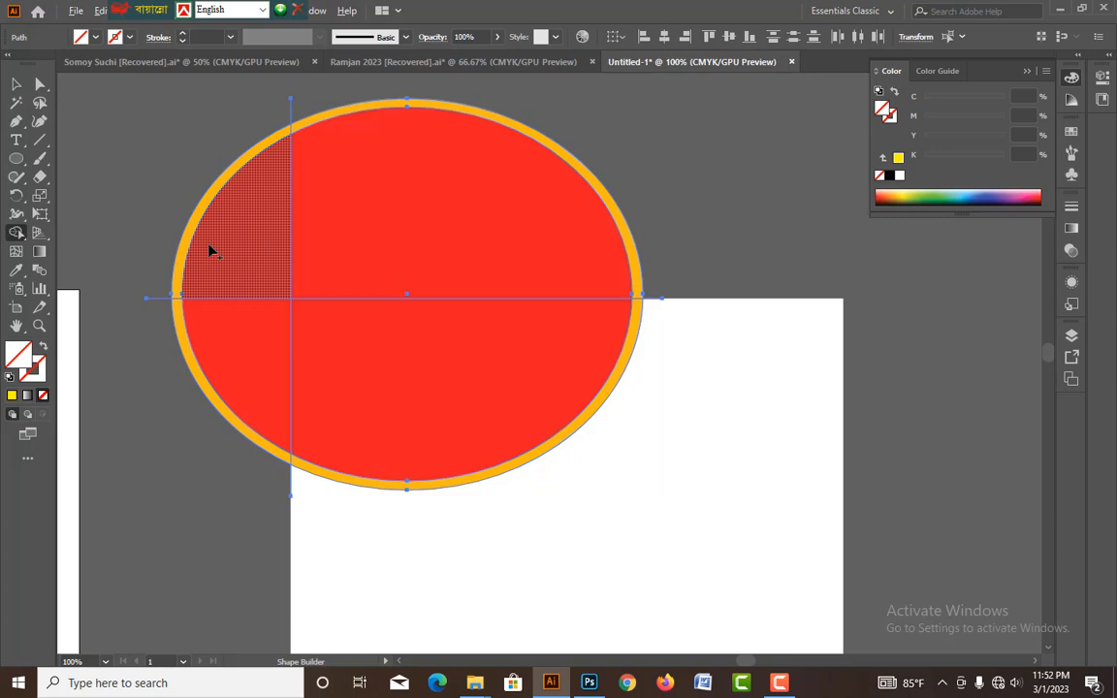
left_click(211, 252)
left_click(204, 219, "alt")
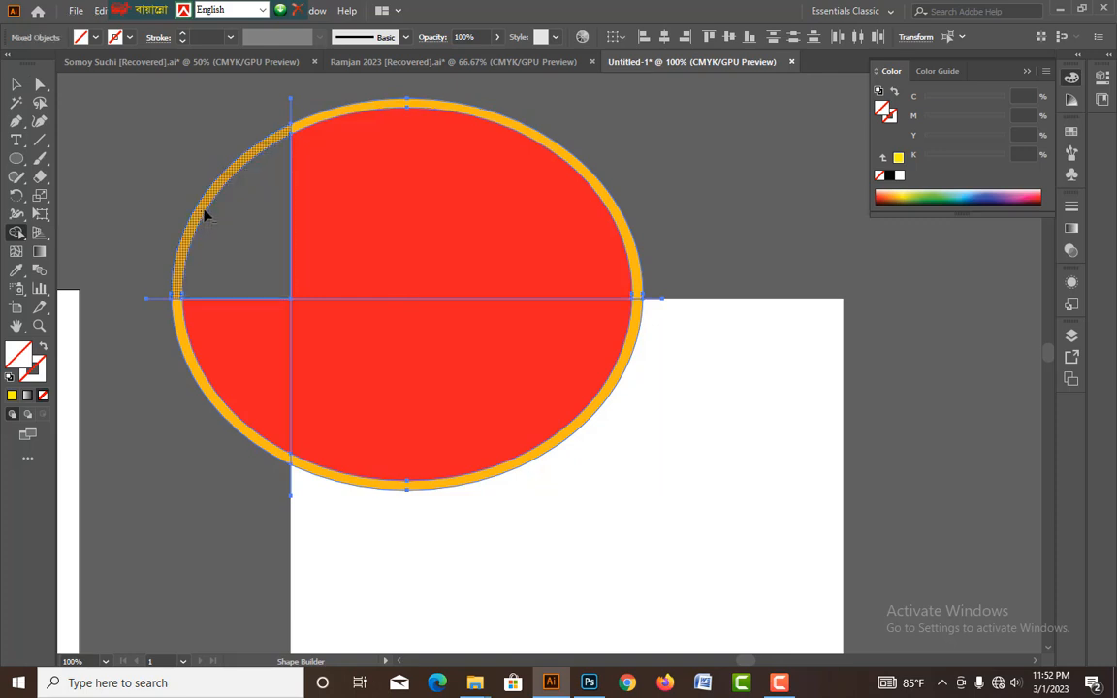
left_click(376, 170, "alt")
left_click(364, 110, "alt")
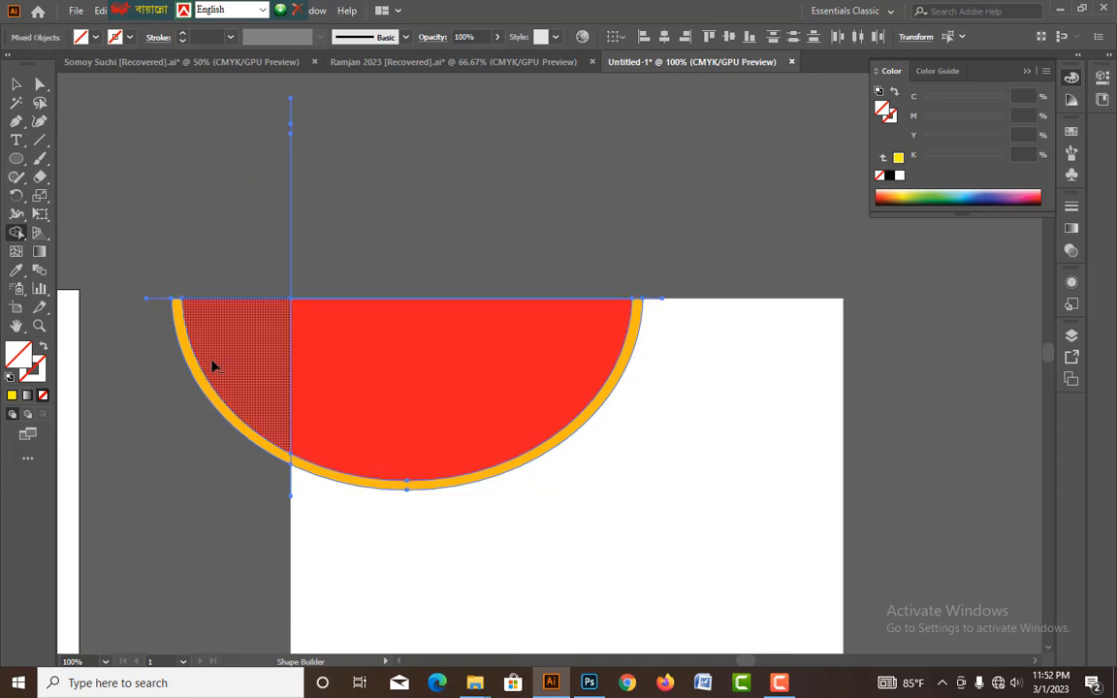
Remove the ellipse regions beyond the page's left edge with the Shape Builder and delete the leftover line pieces.
left_click(229, 359, "alt")
left_click(194, 379, "alt")
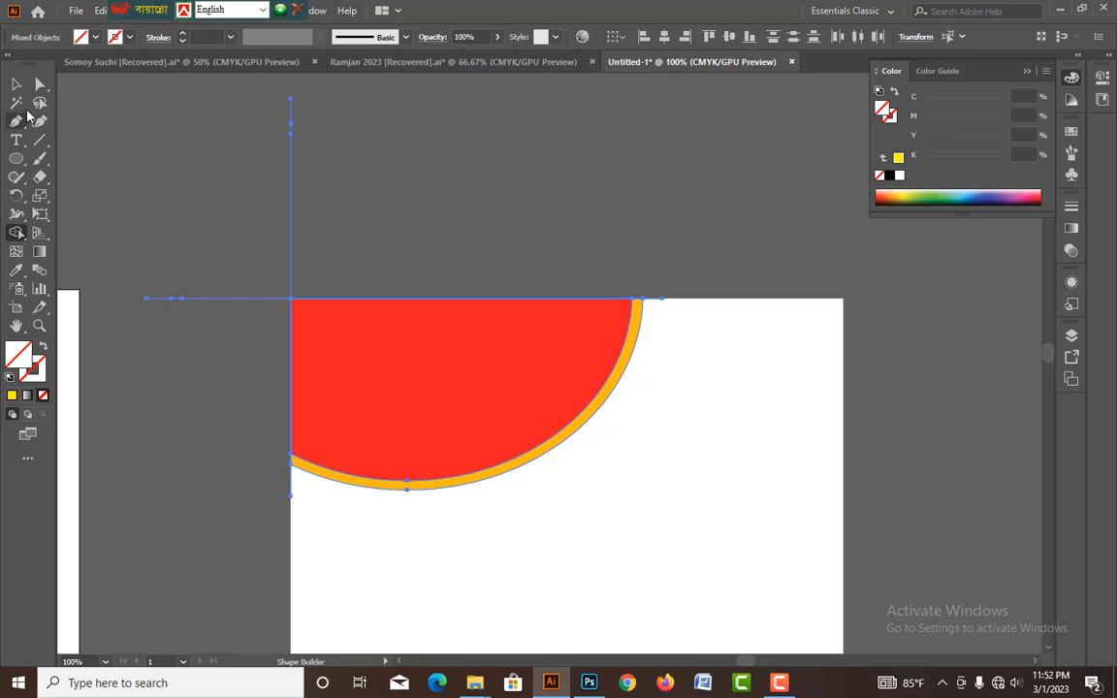
left_click(19, 86)
left_click(187, 203)
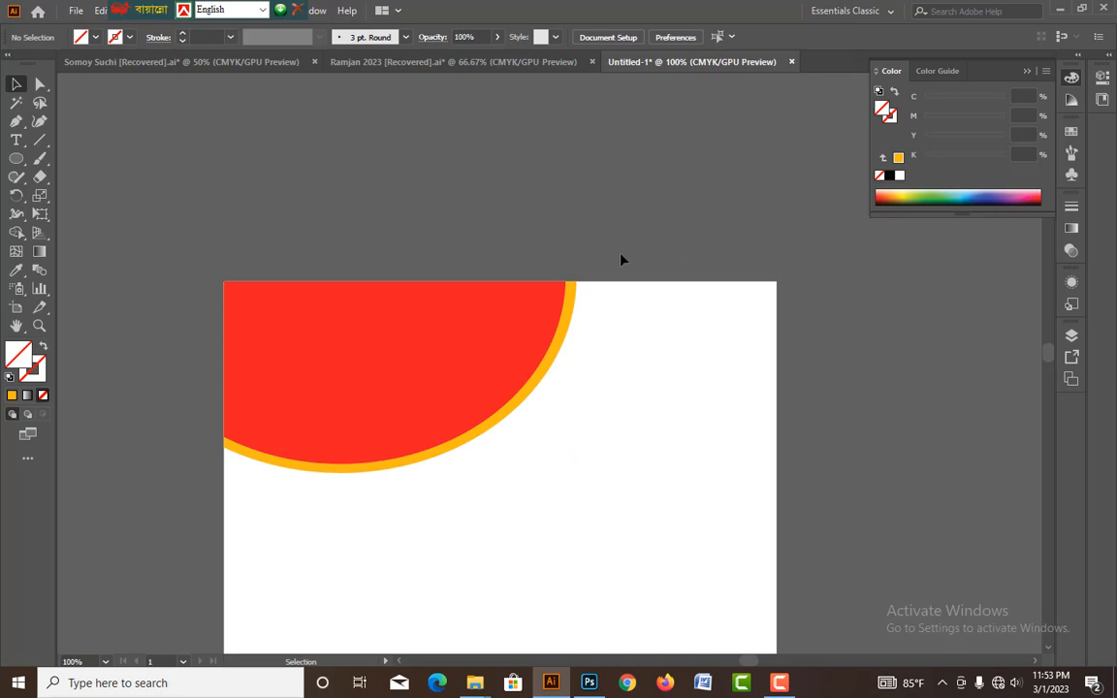
Copy the trimmed red and orange-yellow shapes and switch to Photoshop.
left_click(573, 317)
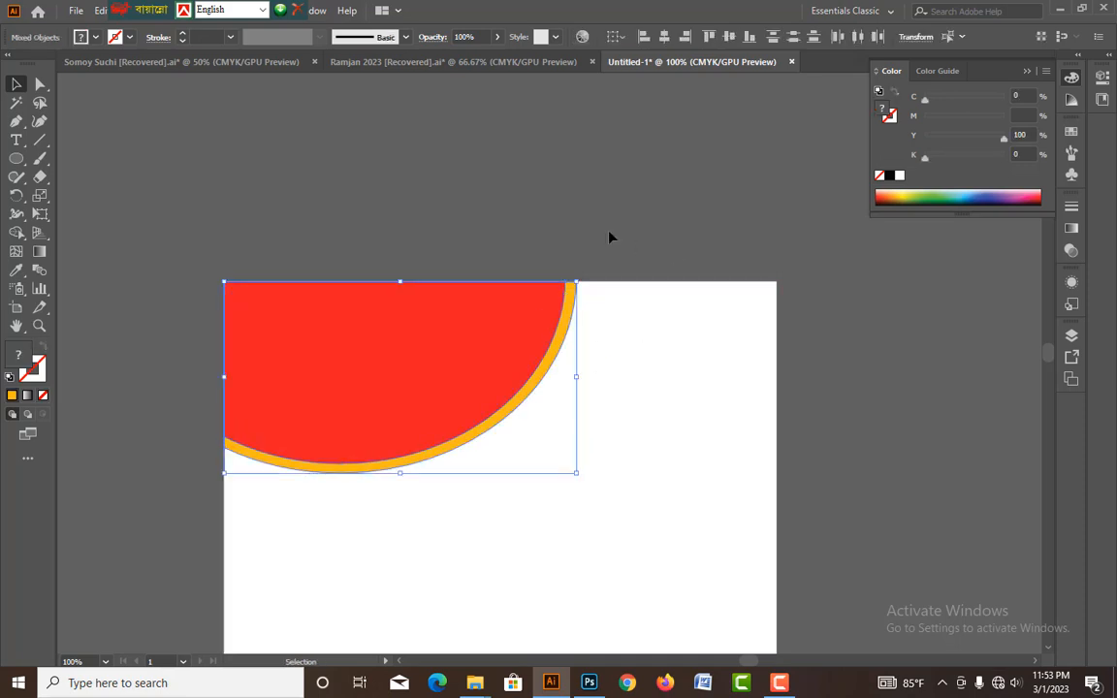
left_click(608, 237)
left_click(589, 681)
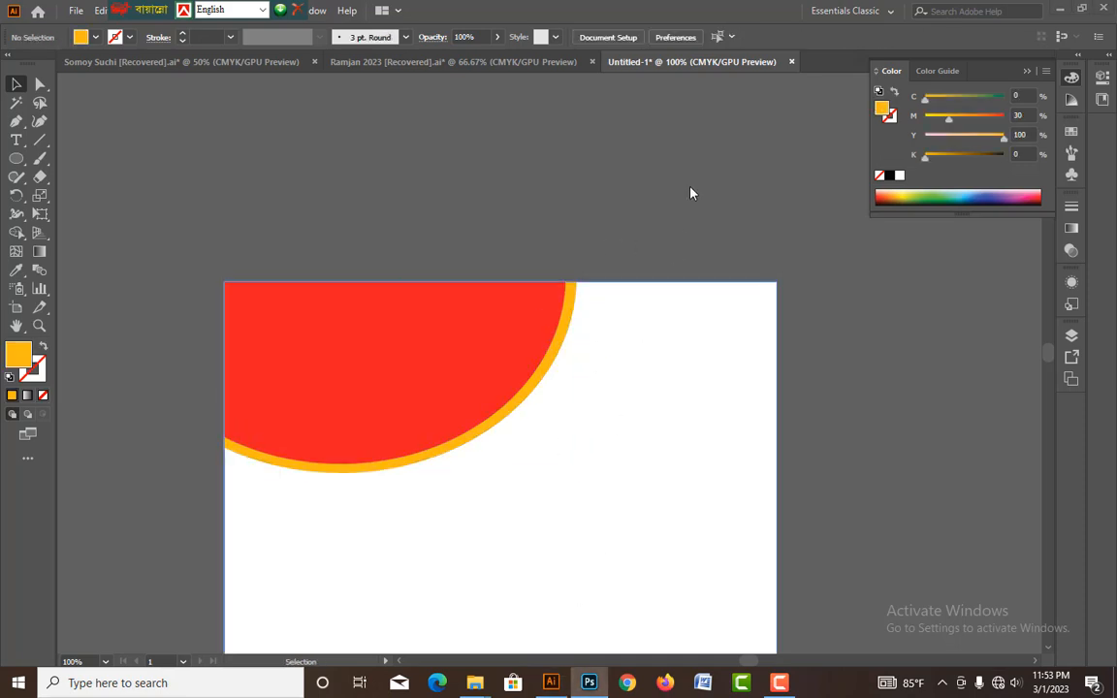
Create a new CMYK document 8 by 11 inches at 200 pixels per inch with a white background.
key("ctrl+n")
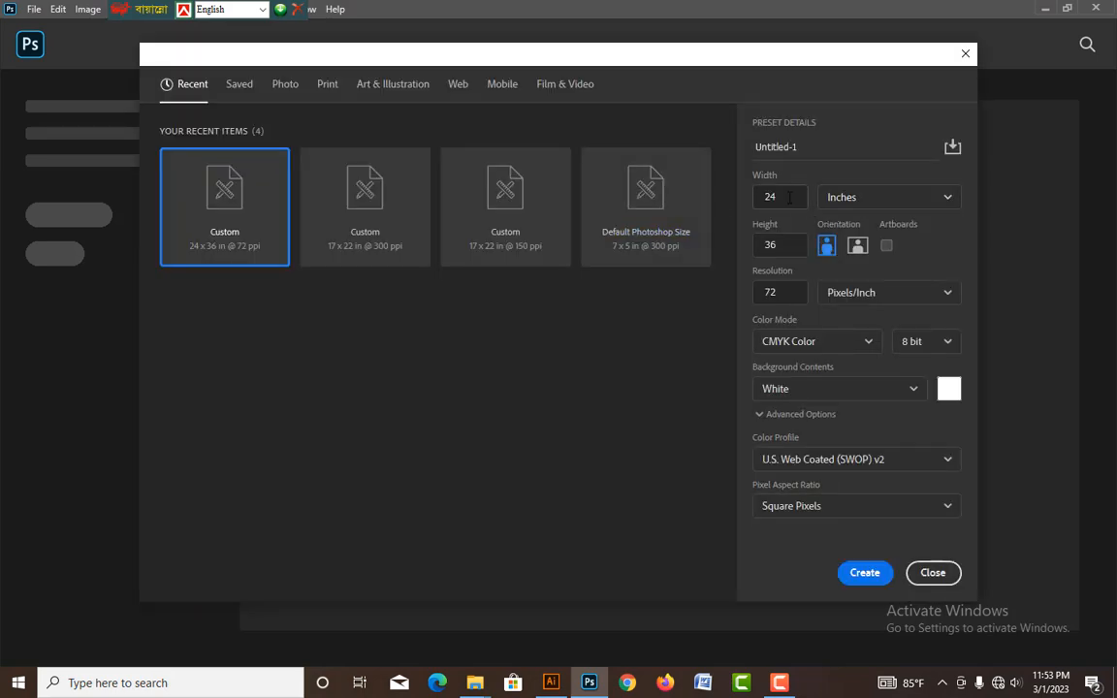
type("8")
key("Tab")
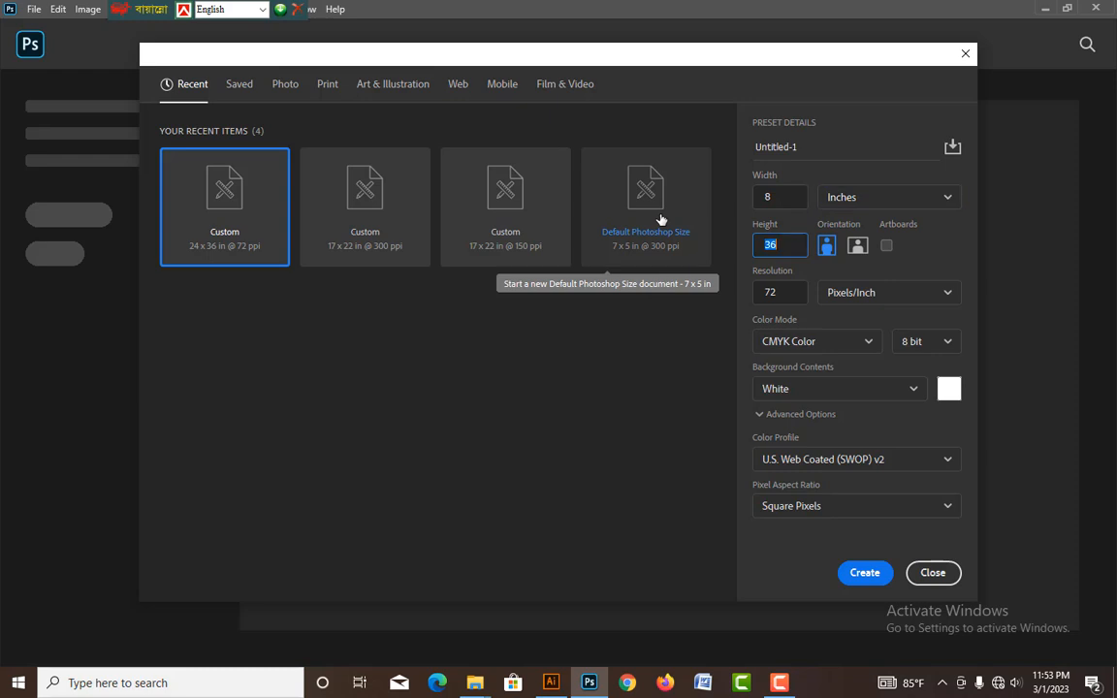
key("Tab")
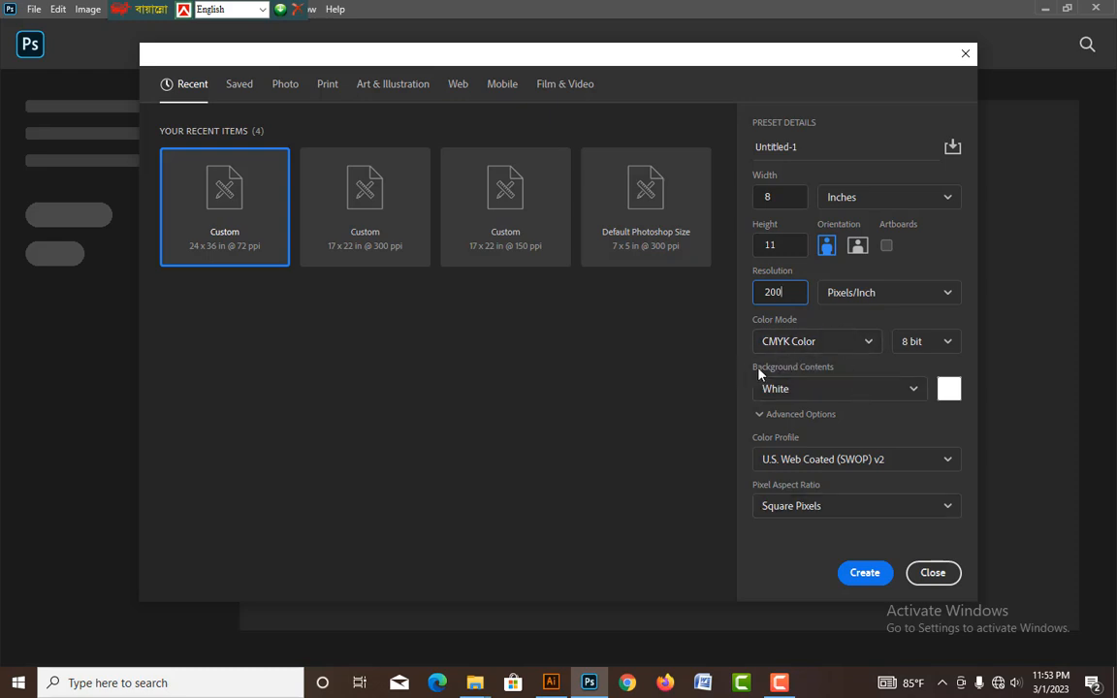
left_click(856, 575)
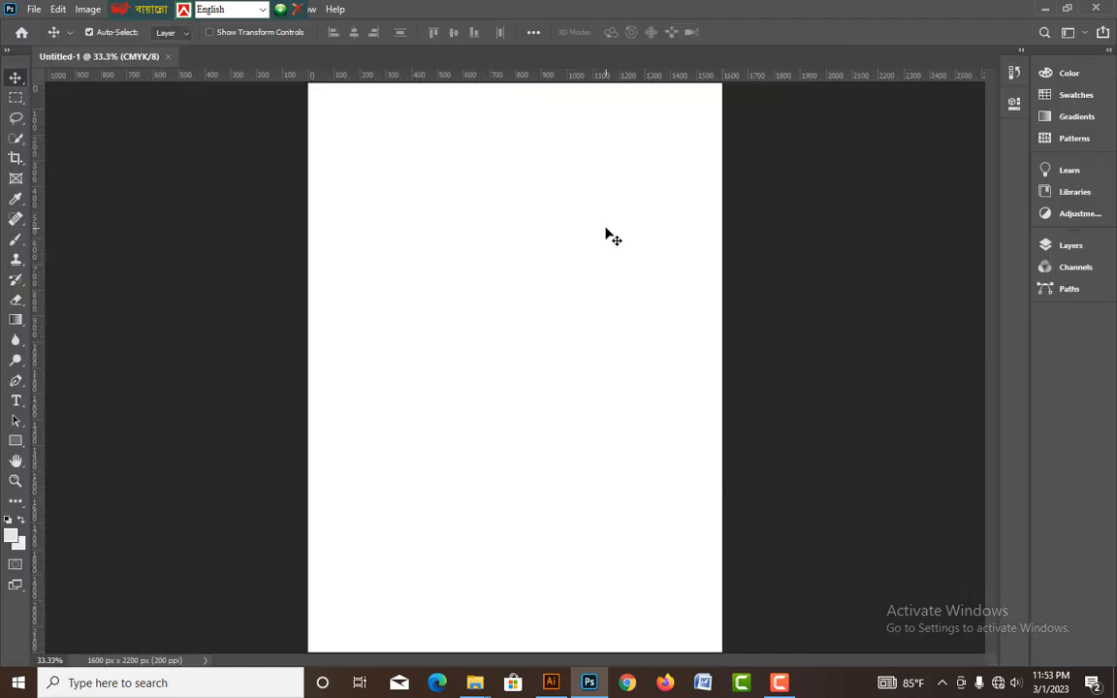
Paste the copied shape as pixels and place it flush with the page's upper-left corner.
key("ctrl+minus")
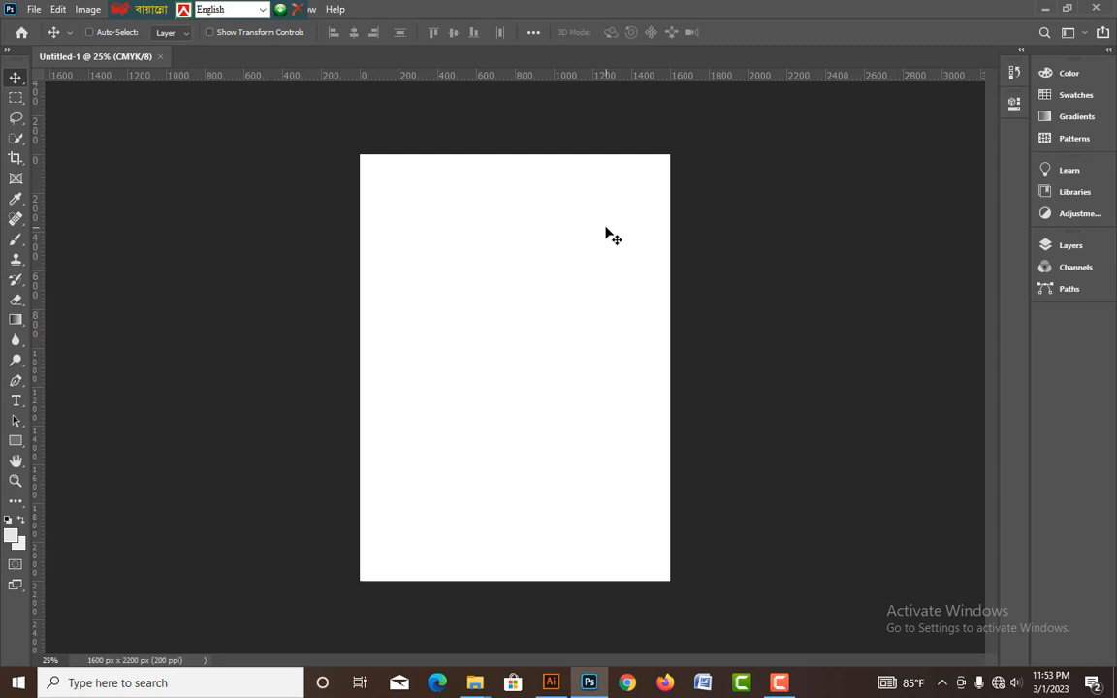
key("ctrl+v")
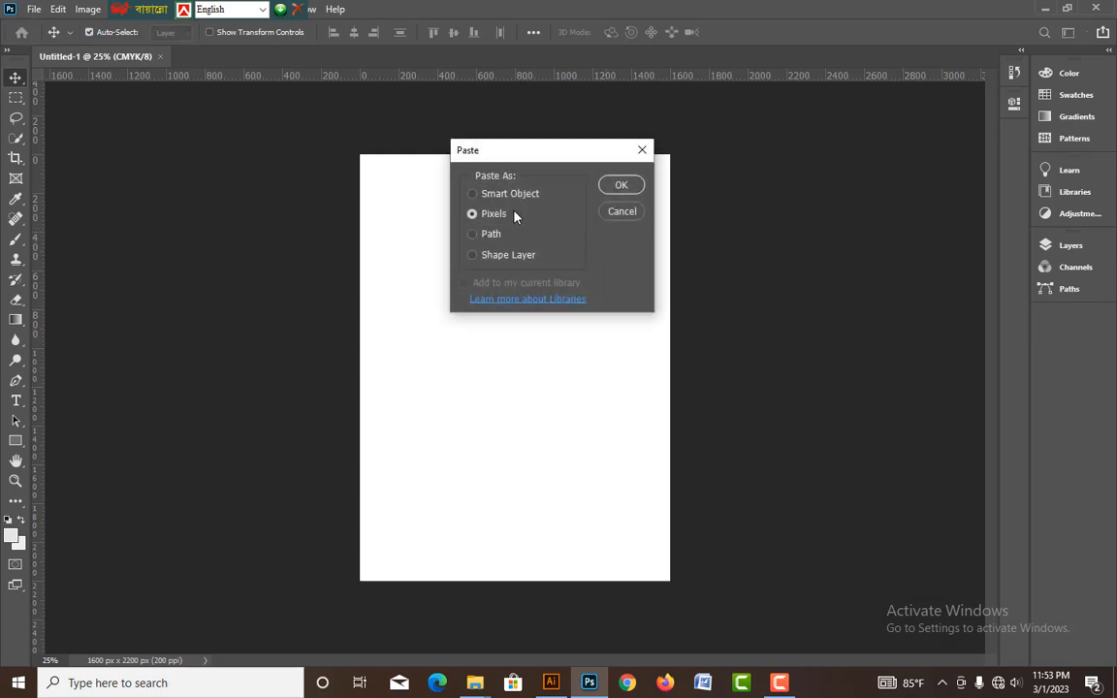
left_click(632, 189)
left_click_drag(516, 363, 463, 205)
key("Return")
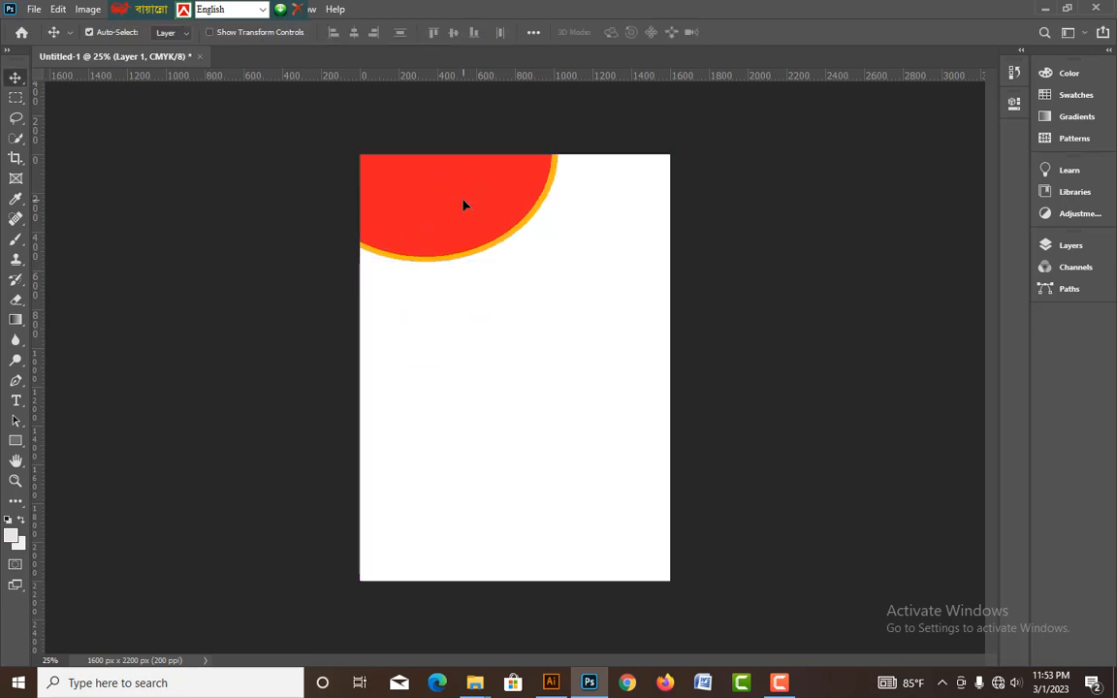
Add a Drop Shadow effect to the red shape's layer, keeping the shape's edge in view beside the settings.
key("ctrl+plus")
key("ctrl+plus")
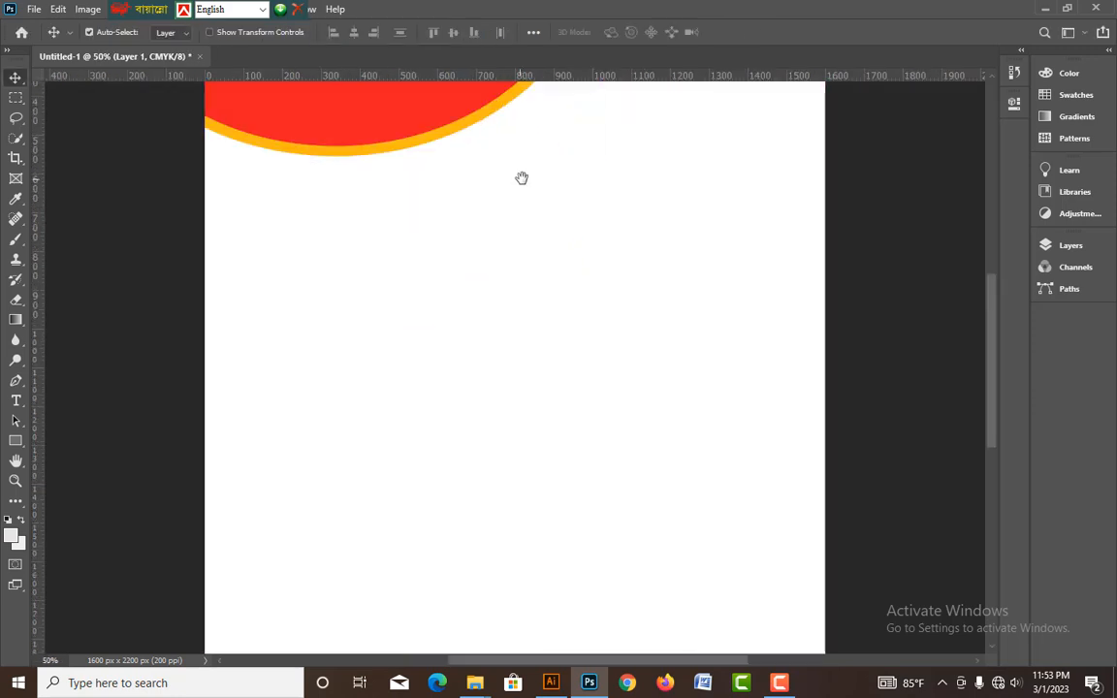
left_click_drag(567, 178, 524, 428)
left_click_drag(557, 258, 554, 259)
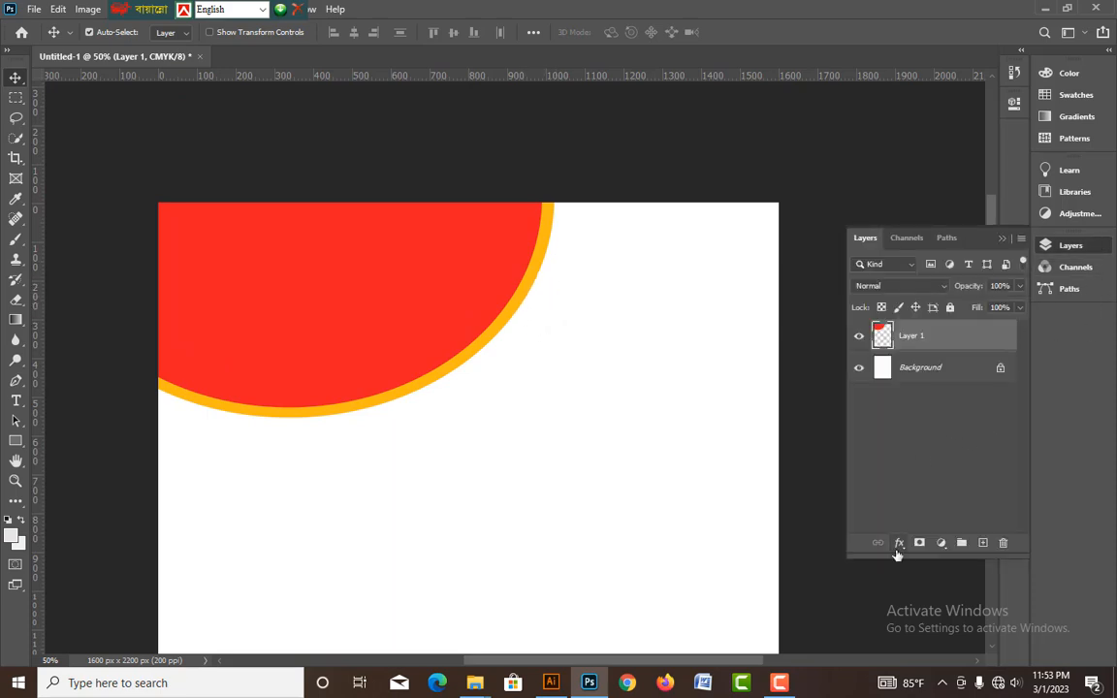
left_click(898, 546)
left_click(927, 538)
left_click_drag(360, 162, 806, 157)
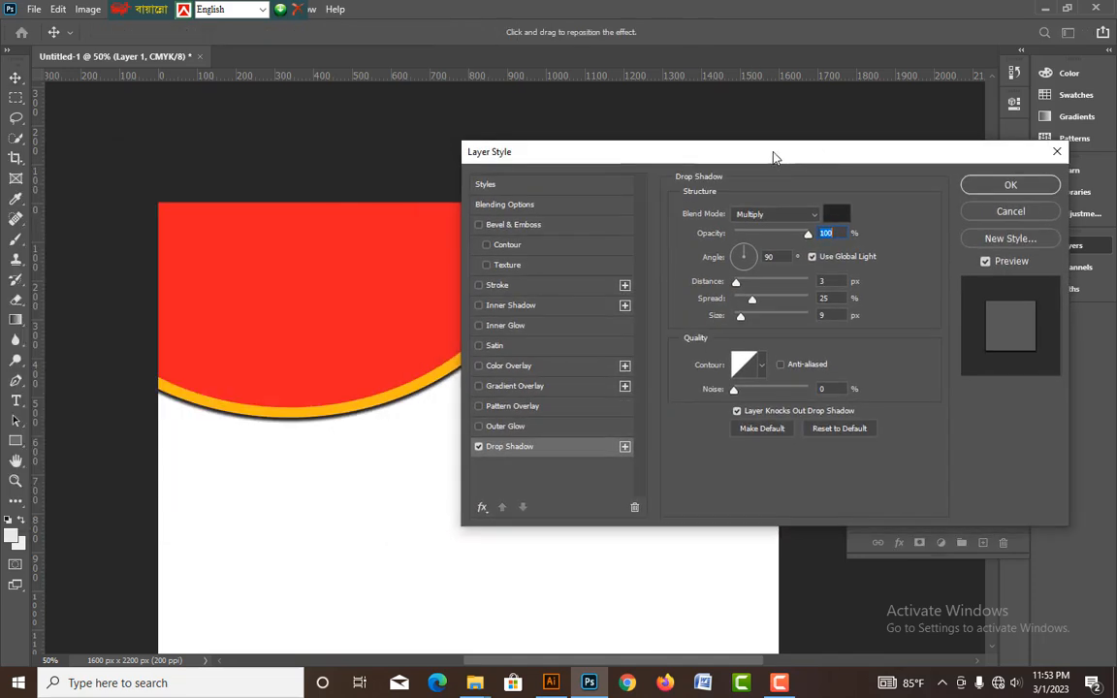
left_click_drag(700, 157, 868, 156)
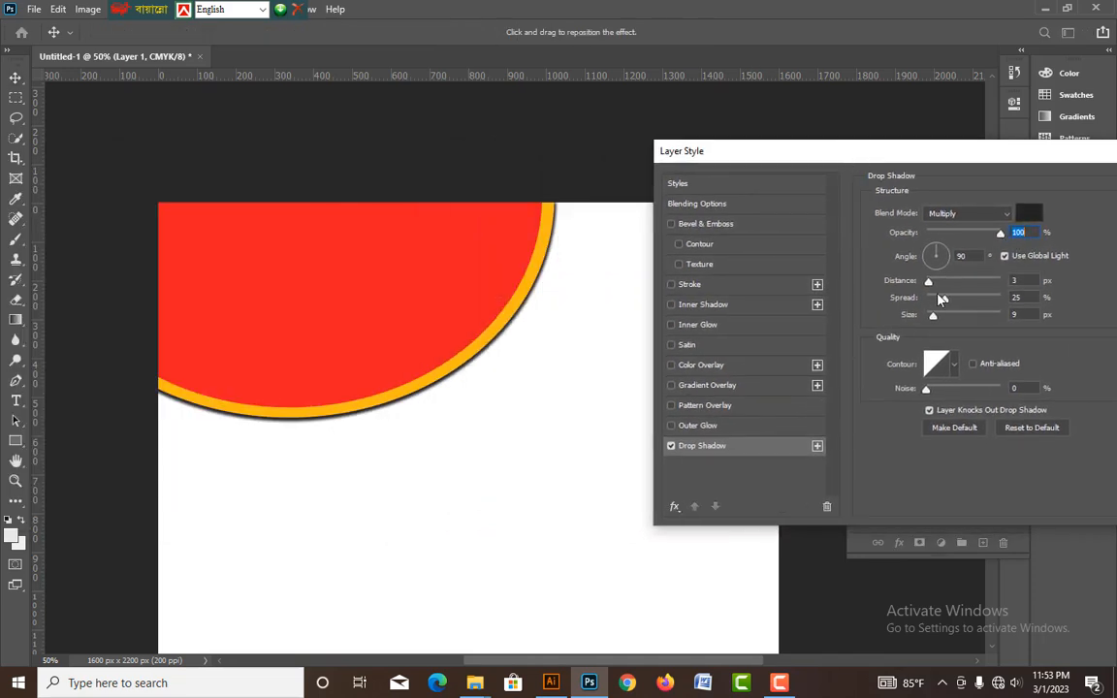
Set the drop shadow to 64% opacity, 15 px distance, 17% spread and 43 px size, and apply it.
left_click_drag(1001, 234, 974, 234)
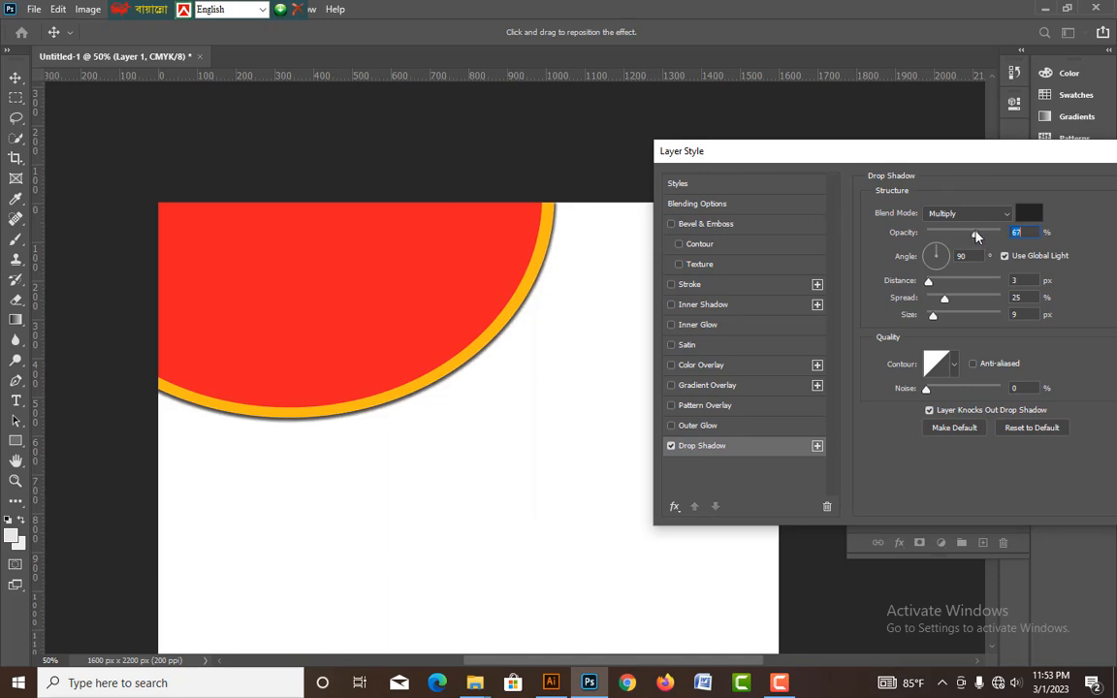
mouse_move(929, 281)
left_mouse_down()
mouse_move(941, 282)
mouse_move(941, 302)
left_mouse_up()
left_click(944, 317)
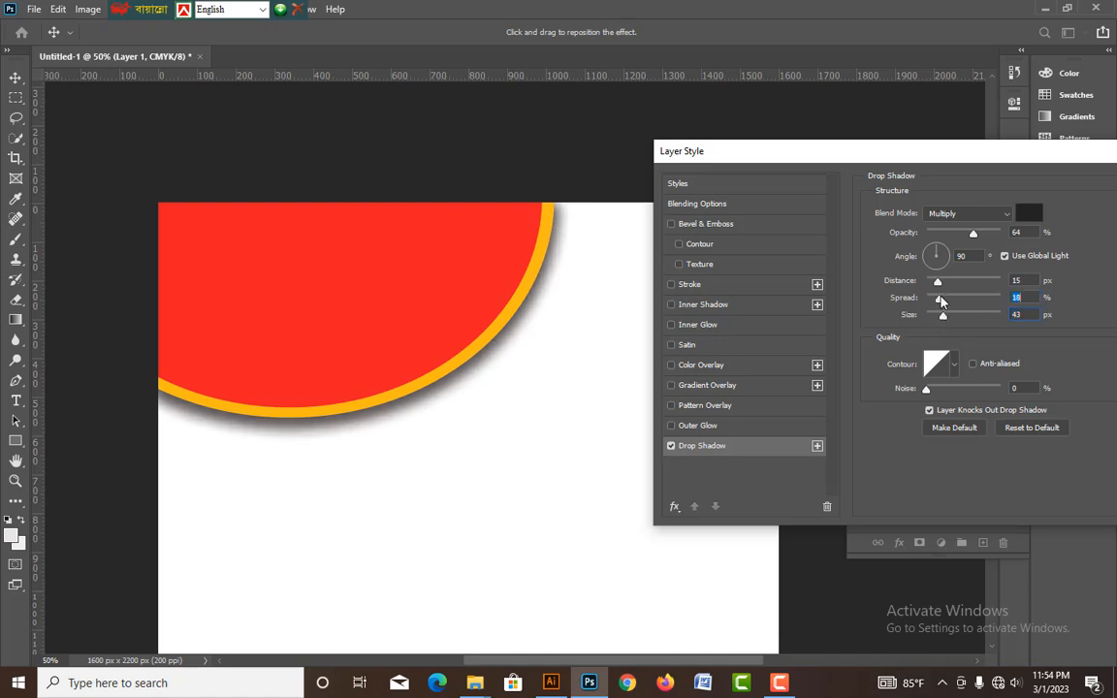
left_click_drag(998, 153, 789, 153)
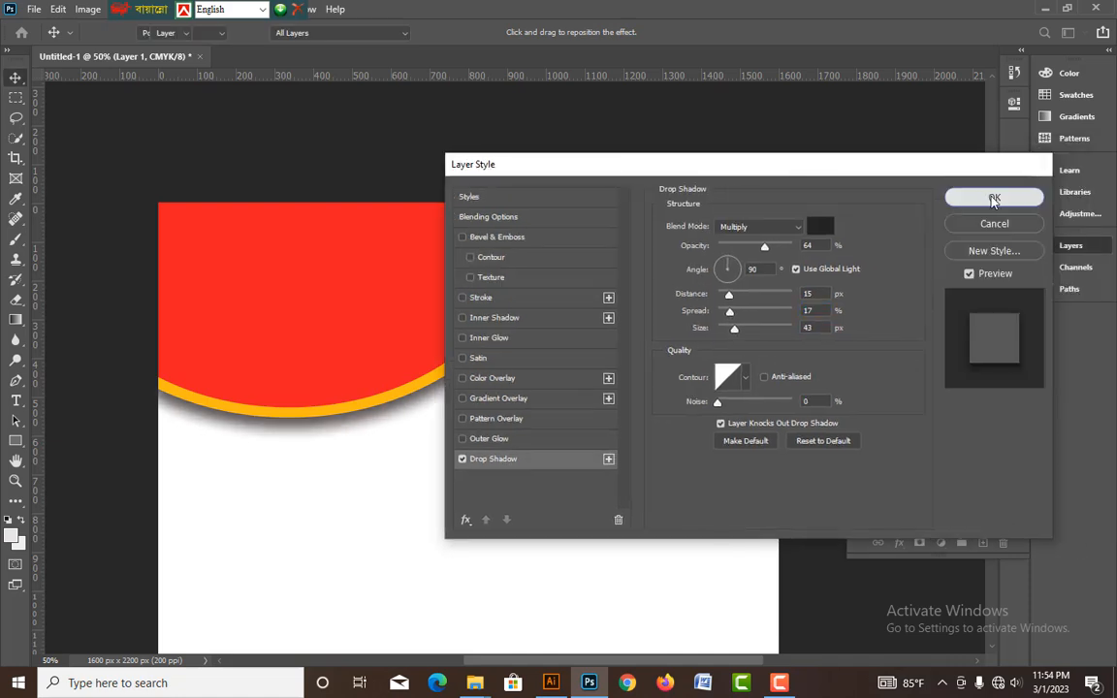
left_click(992, 194)
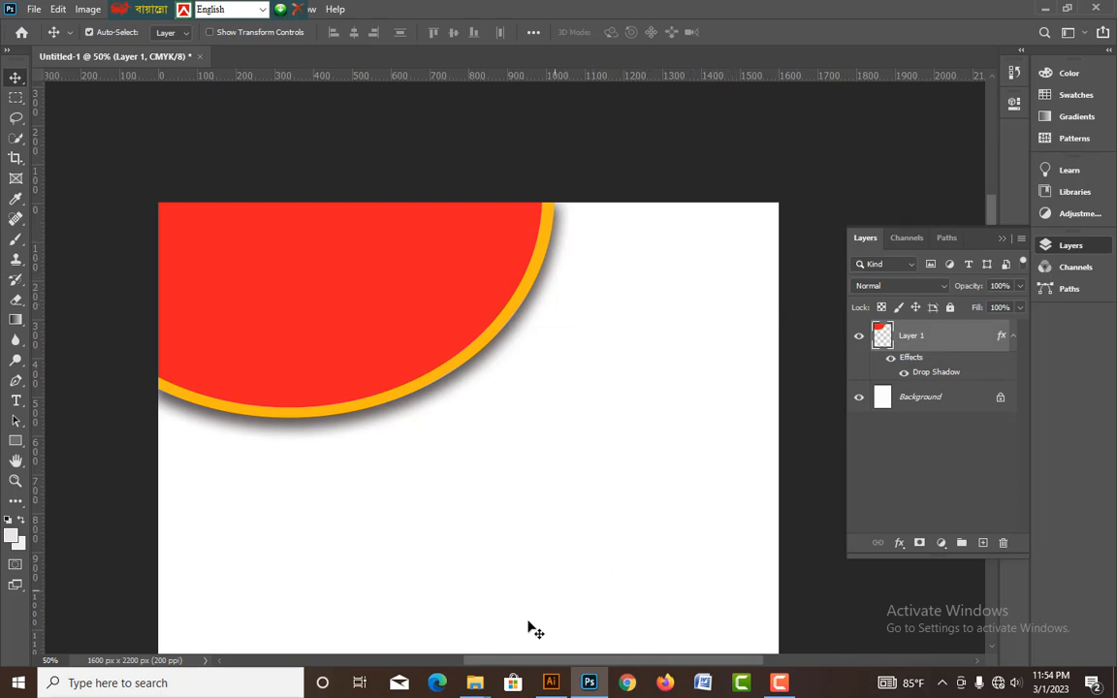
Open the Ramadan picture from the ramajan folder and bring it into the 8 by 11 inch document.
mouse_move(477, 686)
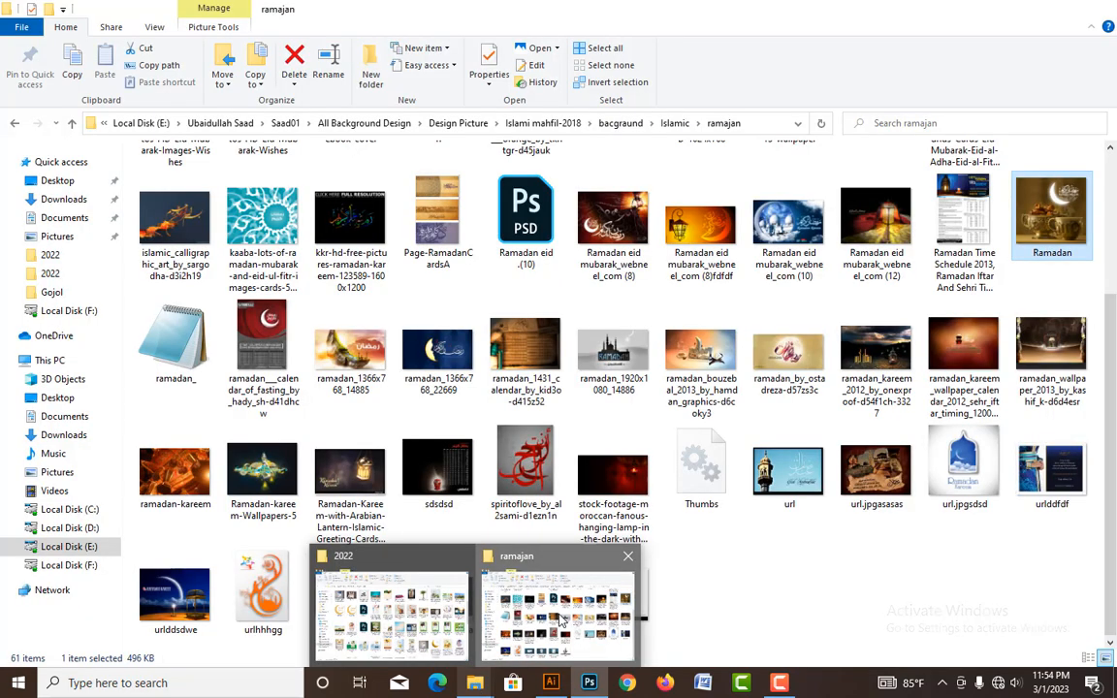
left_click(521, 648)
left_click_drag(1043, 221, 664, 4)
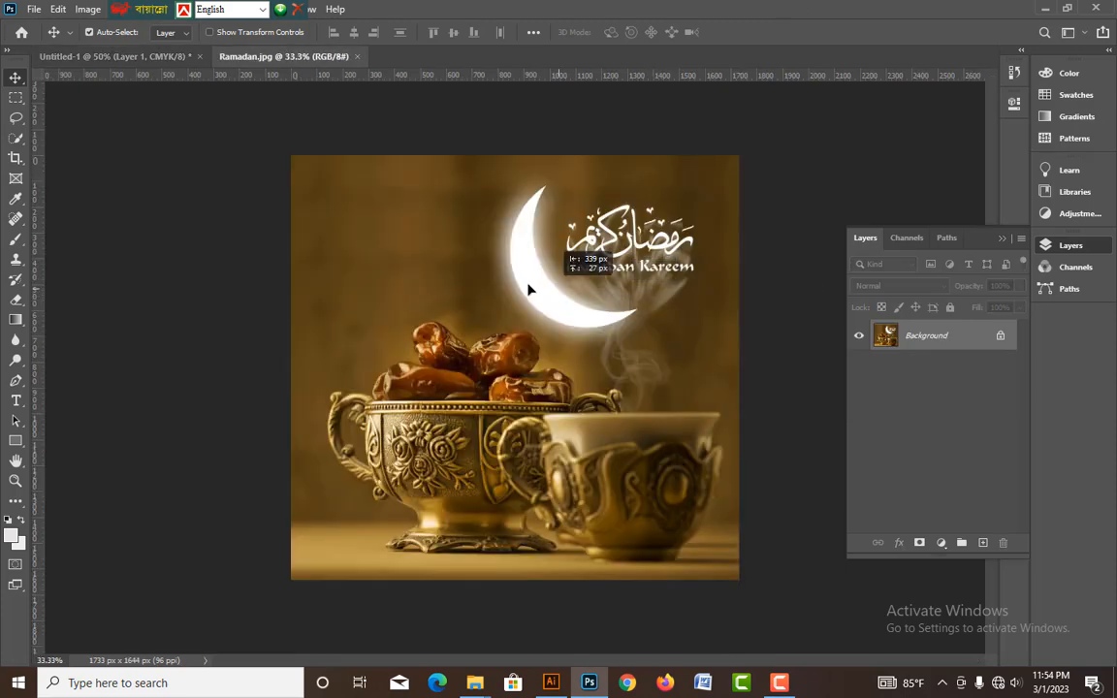
left_click(526, 288)
left_click(545, 292)
left_click_drag(519, 272, 640, 188)
Scale the Ramadan photo to about 41% and fit it into the page's upper-right corner beside the red shape.
key("ctrl+t")
key("ctrl+minus")
key("ctrl+minus")
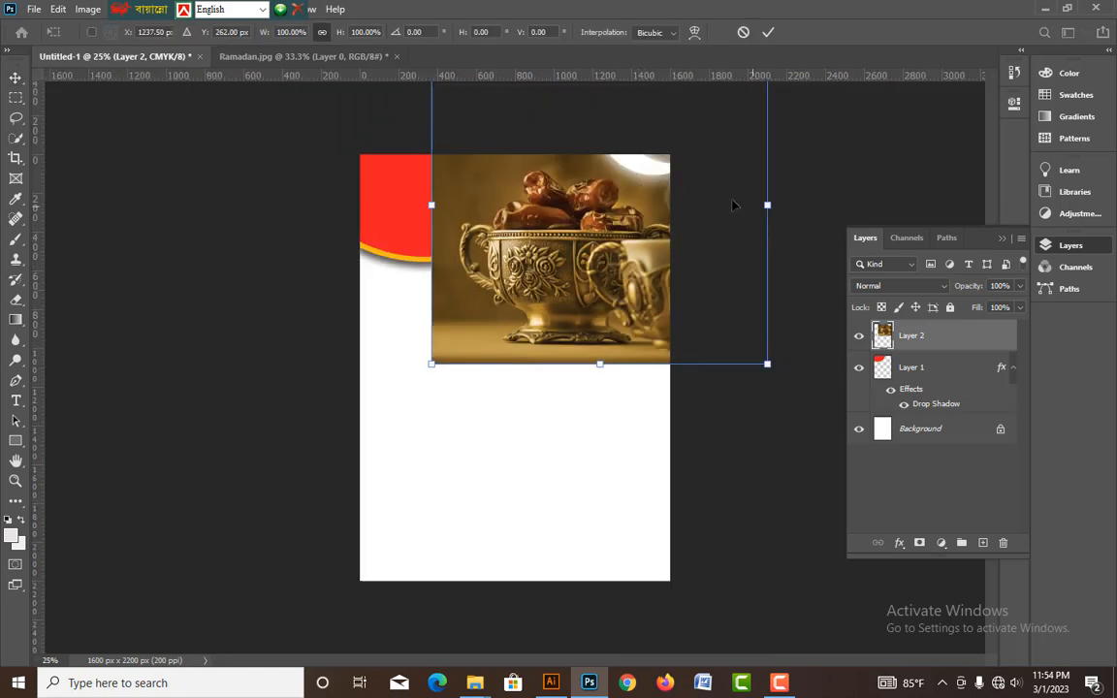
key("ctrl+minus")
left_click_drag(684, 153, 633, 201)
left_click_drag(462, 364, 579, 259)
left_click_drag(644, 185, 632, 195)
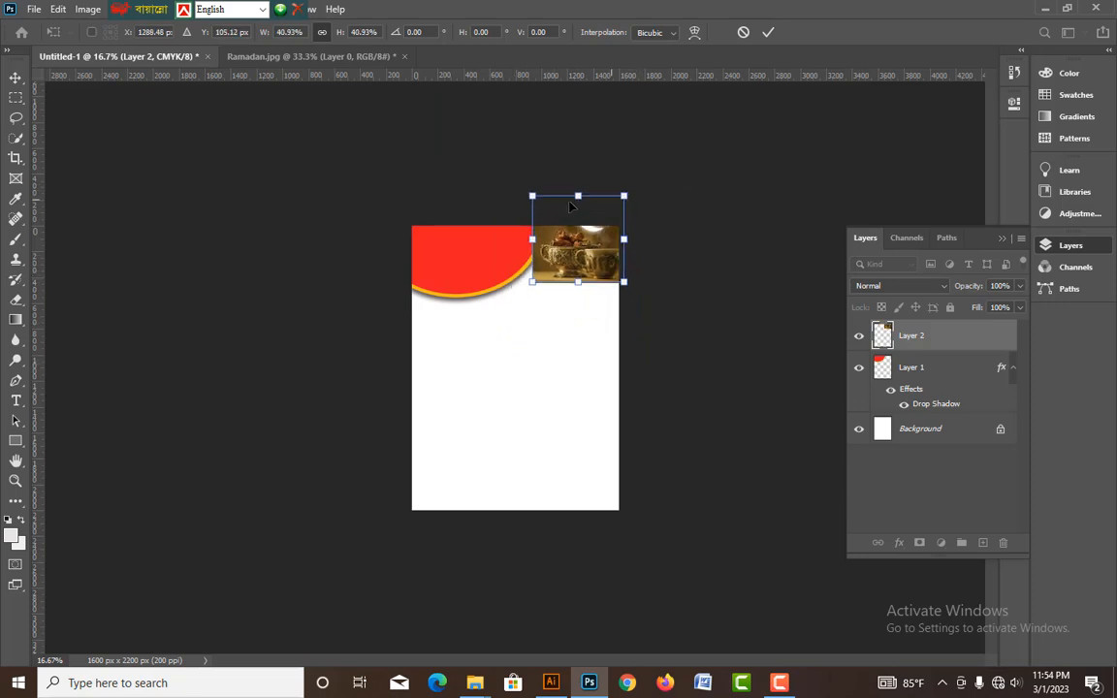
key("Return")
Send the photo layer behind the red shape's layer and nudge the photo slightly upward.
key("ctrl+plus")
key("ctrl+plus")
key("ctrl+plus")
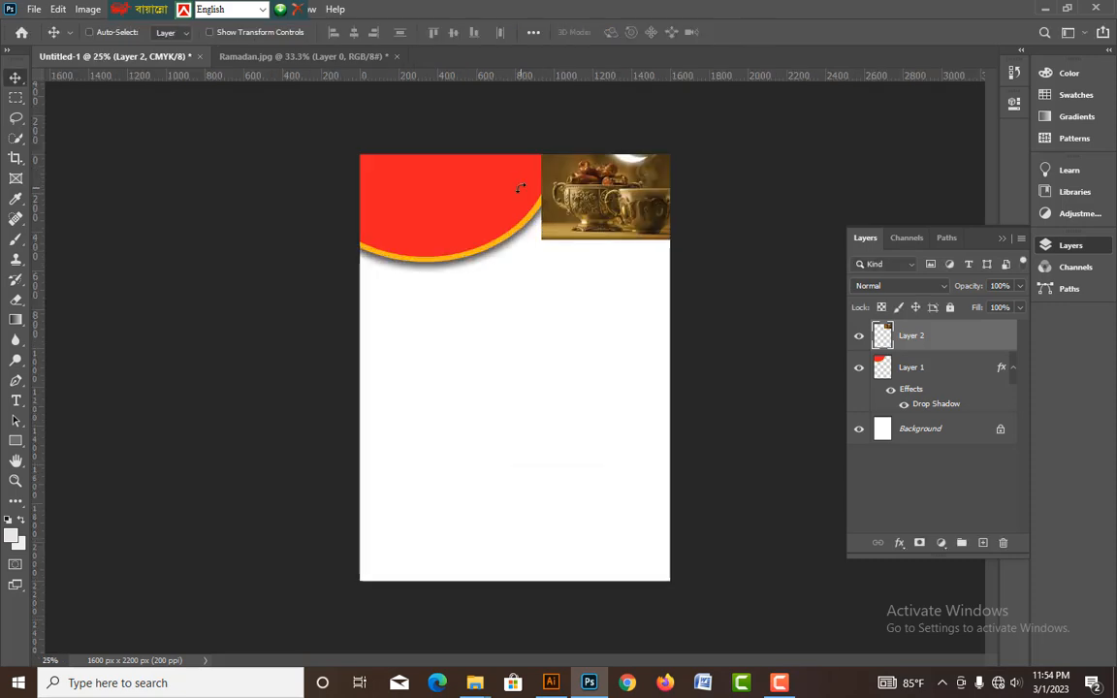
key("ctrl+bracketleft")
scroll(612, 190, "up", 5)
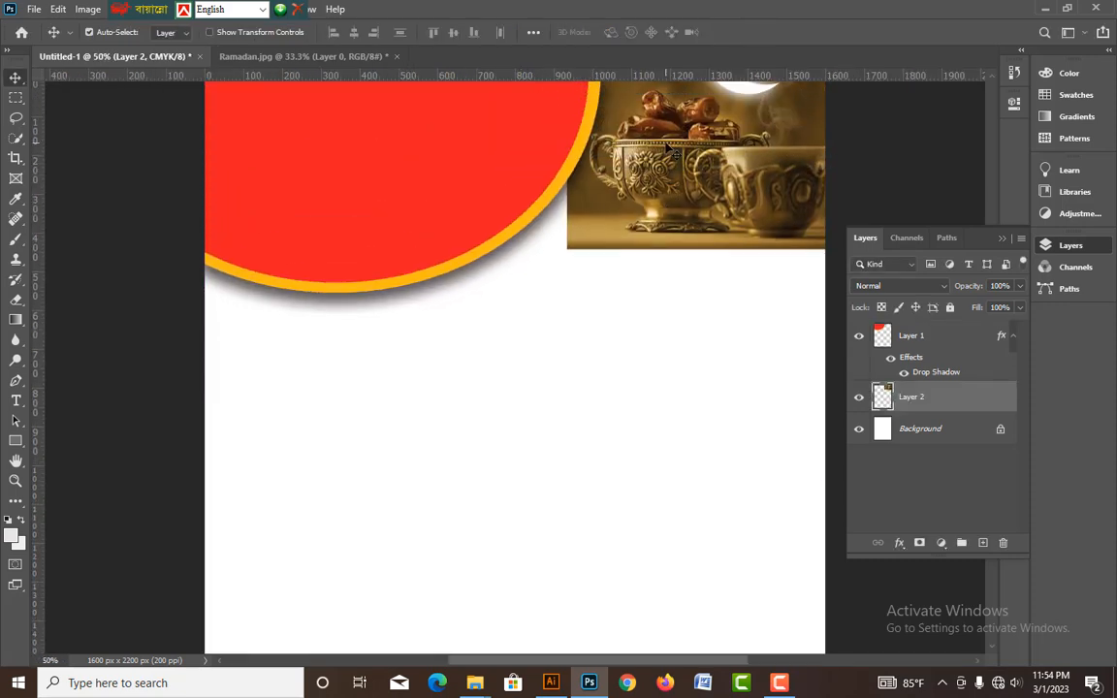
left_click_drag(698, 185, 700, 179)
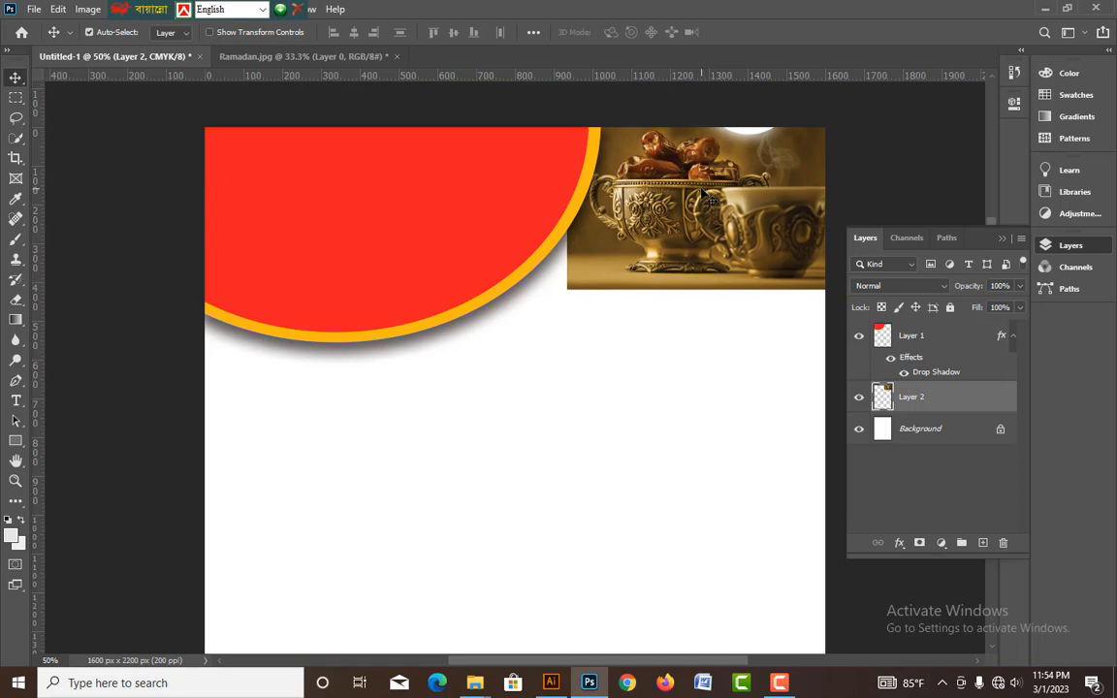
Softly erase along the photo's bottom edge using the Eraser tool at size 250 and 71% opacity.
left_click(15, 300)
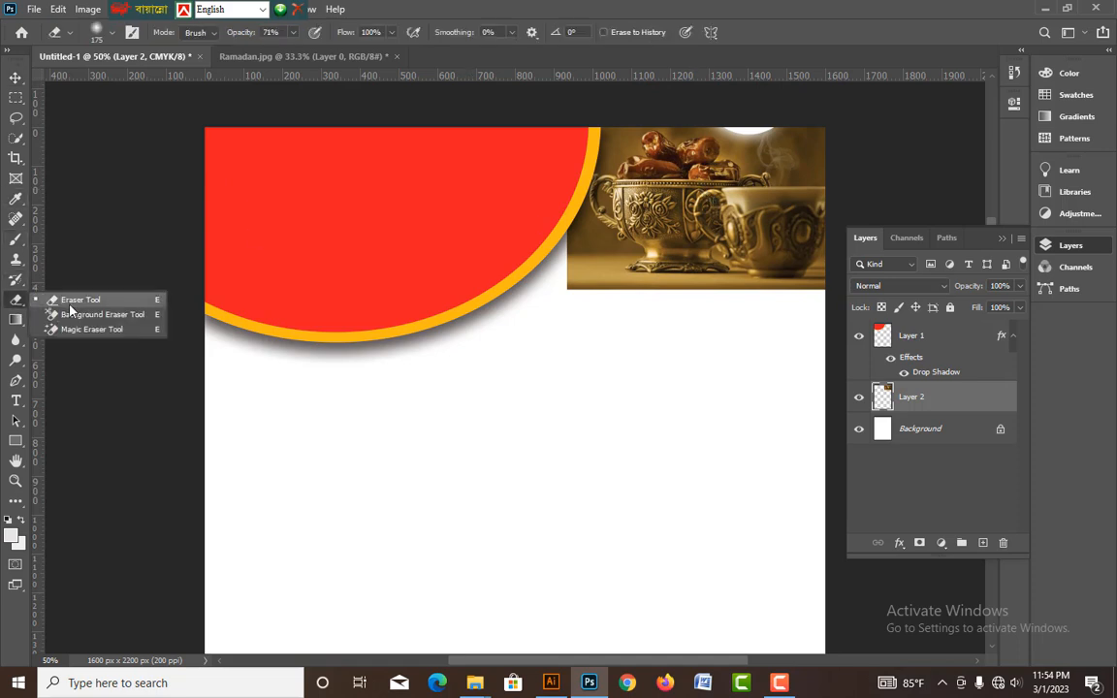
left_click(70, 307)
key("bracketright")
key("bracketright")
mouse_move(830, 296)
left_mouse_down()
mouse_move(632, 304)
mouse_move(537, 291)
mouse_move(500, 243)
left_mouse_up()
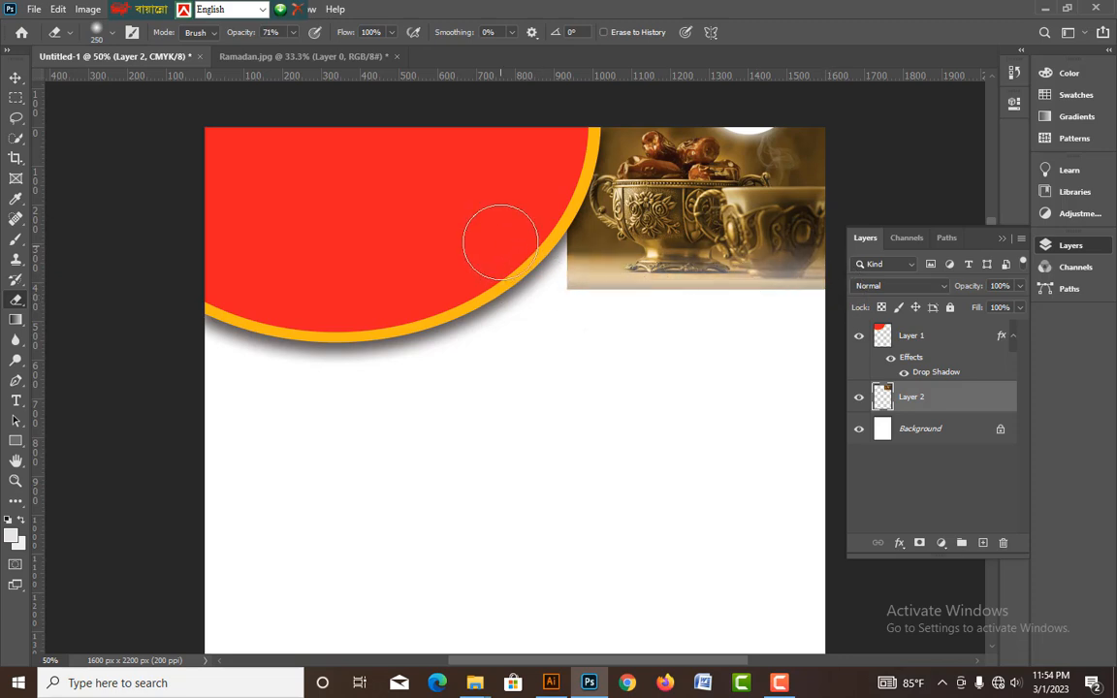
Raise the eraser opacity to 100% and fade the photo's bottom edge fully into the white page.
left_click(292, 33)
left_click_drag(292, 48, 332, 51)
mouse_move(554, 279)
left_mouse_down()
mouse_move(700, 303)
mouse_move(850, 300)
mouse_move(865, 287)
mouse_move(688, 305)
mouse_move(488, 232)
mouse_move(567, 285)
mouse_move(754, 307)
mouse_move(837, 298)
left_mouse_up()
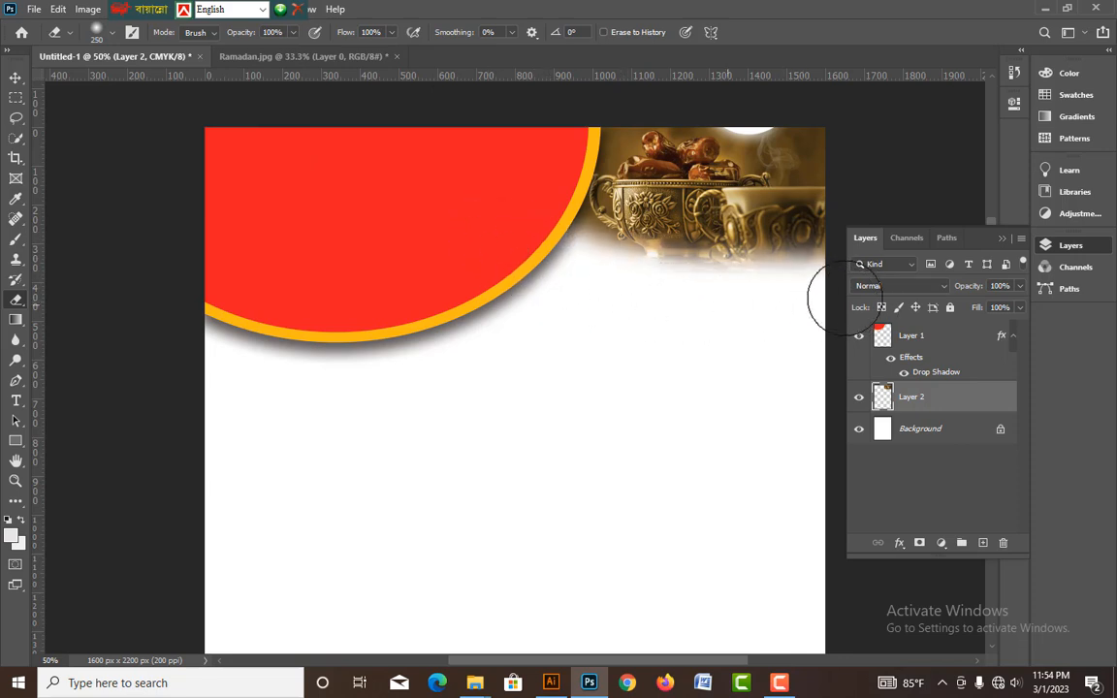
left_click(12, 87)
key("ctrl+minus")
key("ctrl+minus")
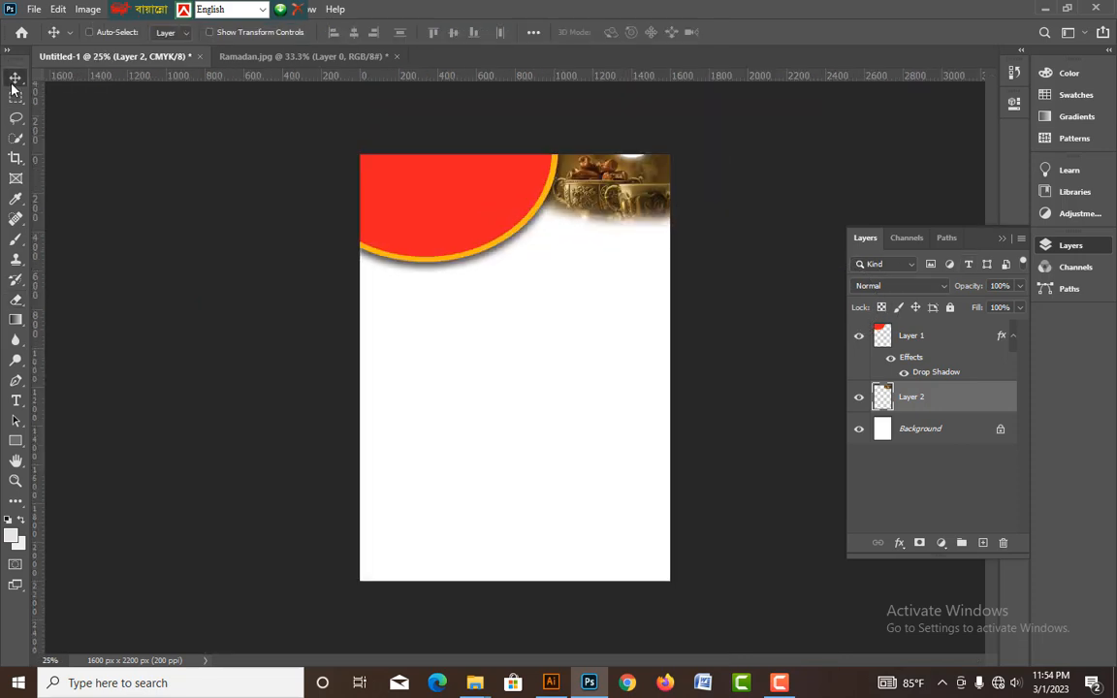
Switch to Illustrator and change the page rectangle's fill to a pale cream with yellow set to 8%.
key("ctrl+plus")
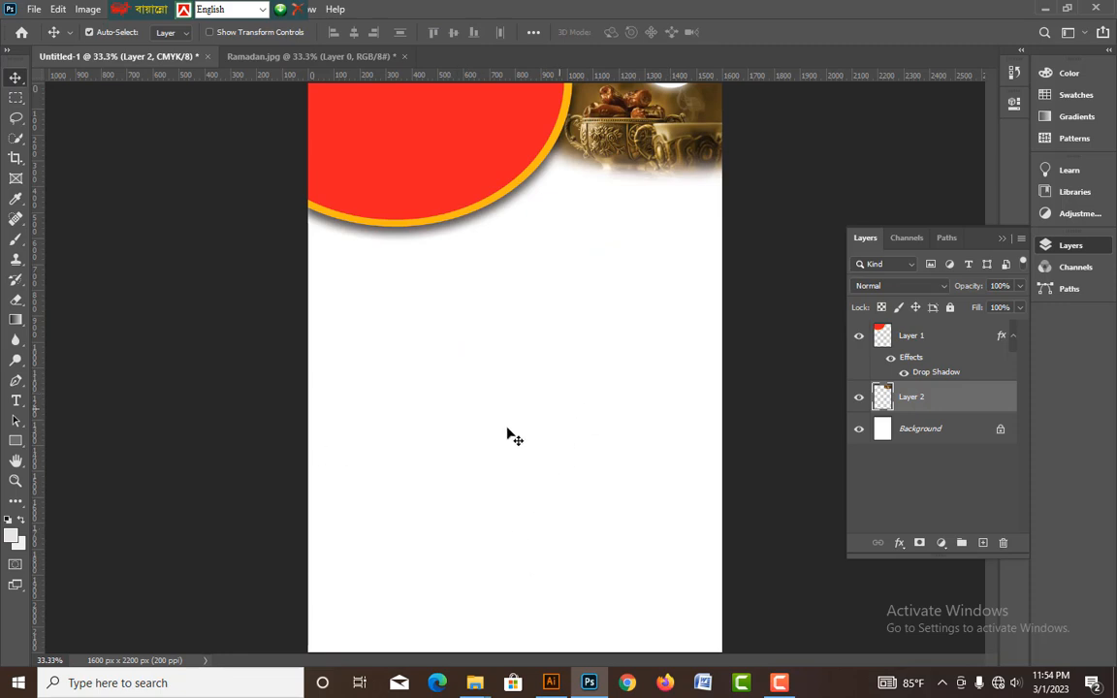
left_click(551, 683)
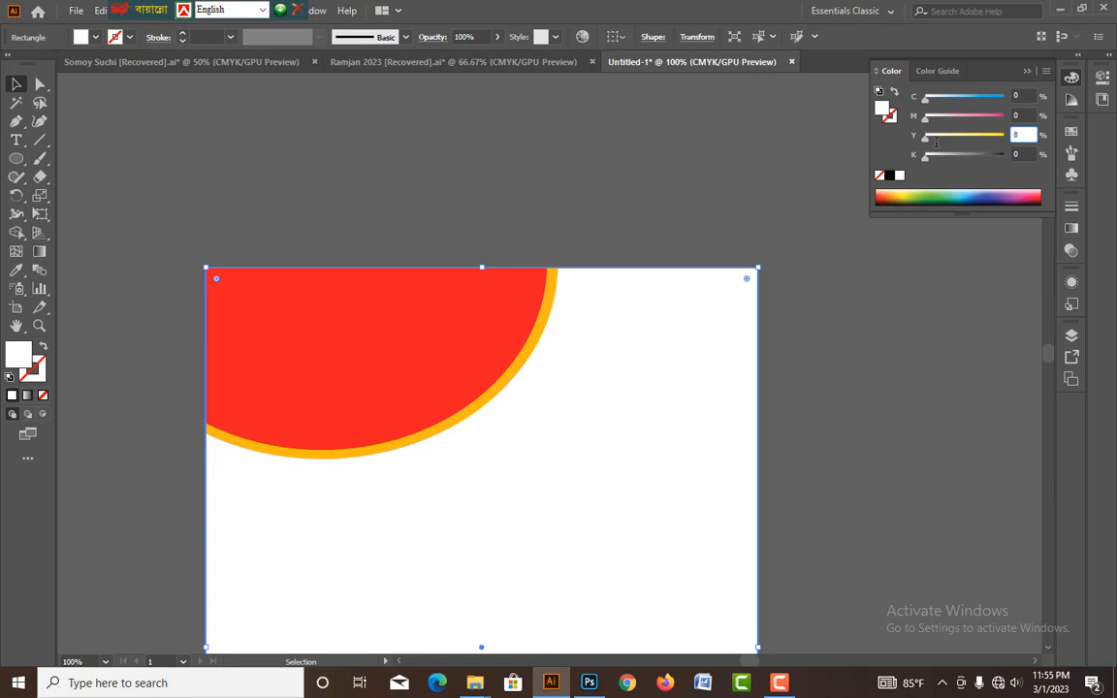
key("Return")
left_click(705, 219)
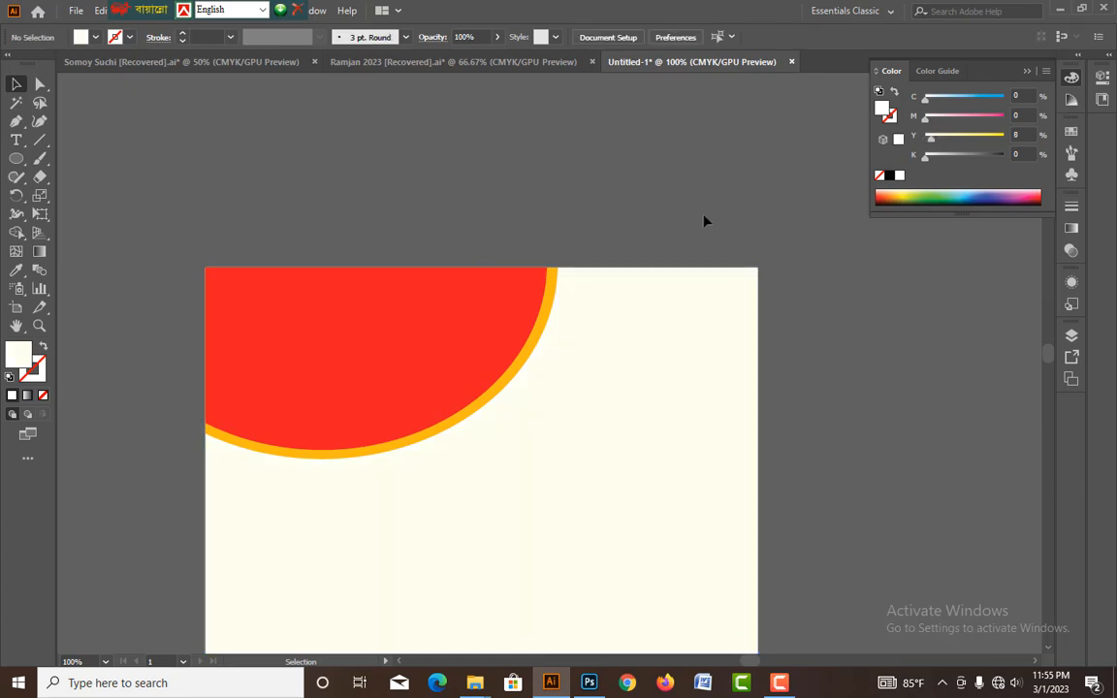
Copy the cream rectangle and paste it as pixels into the Photoshop page, covering the whole canvas.
left_click(706, 336)
key("v")
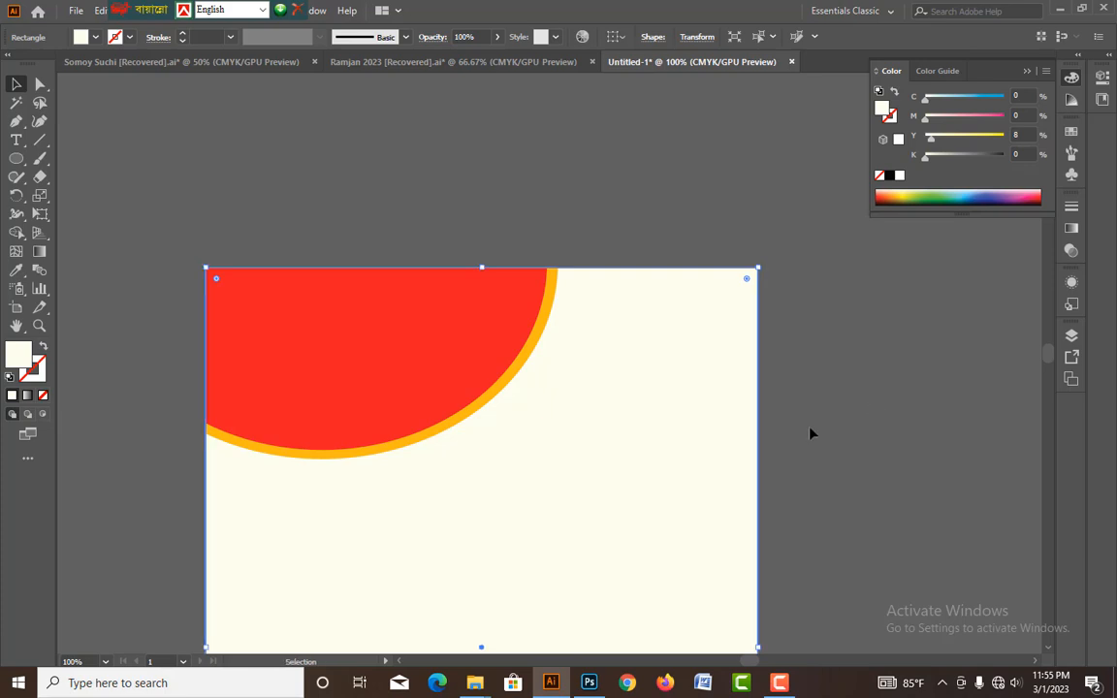
left_click(589, 683)
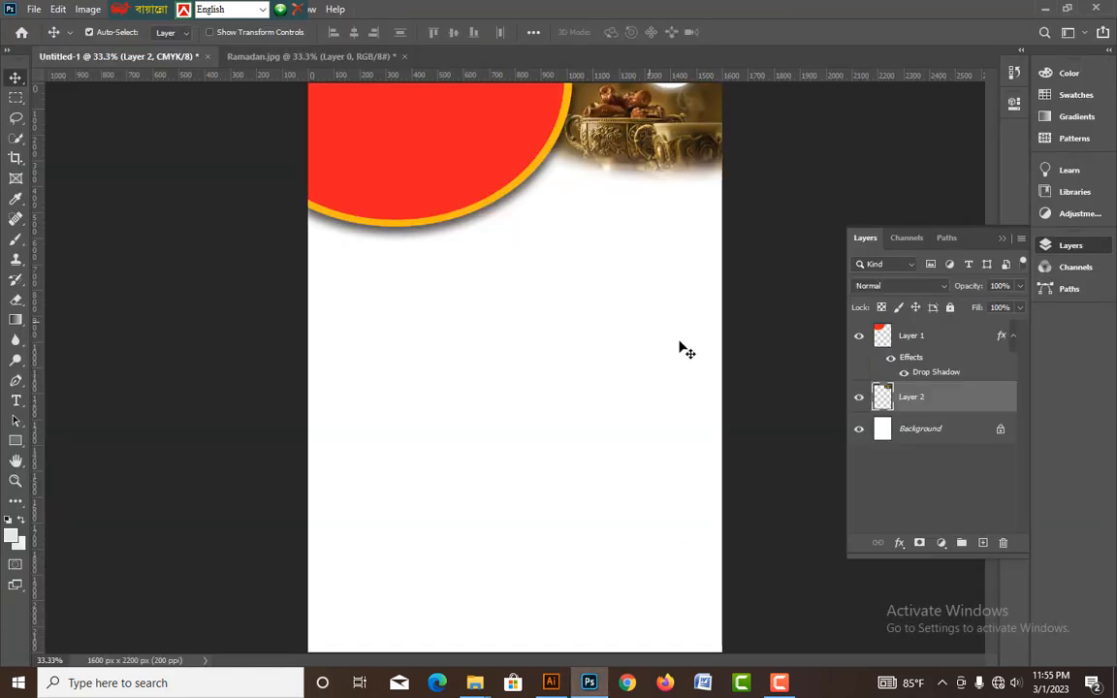
key("ctrl+v")
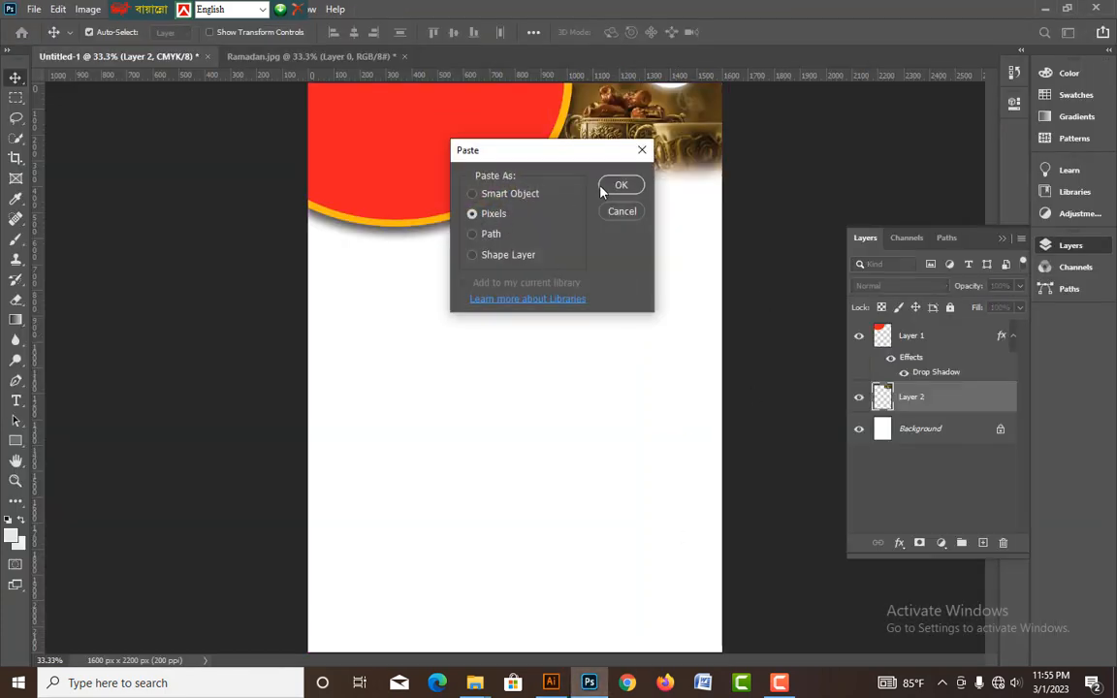
left_click(619, 184)
key("Return")
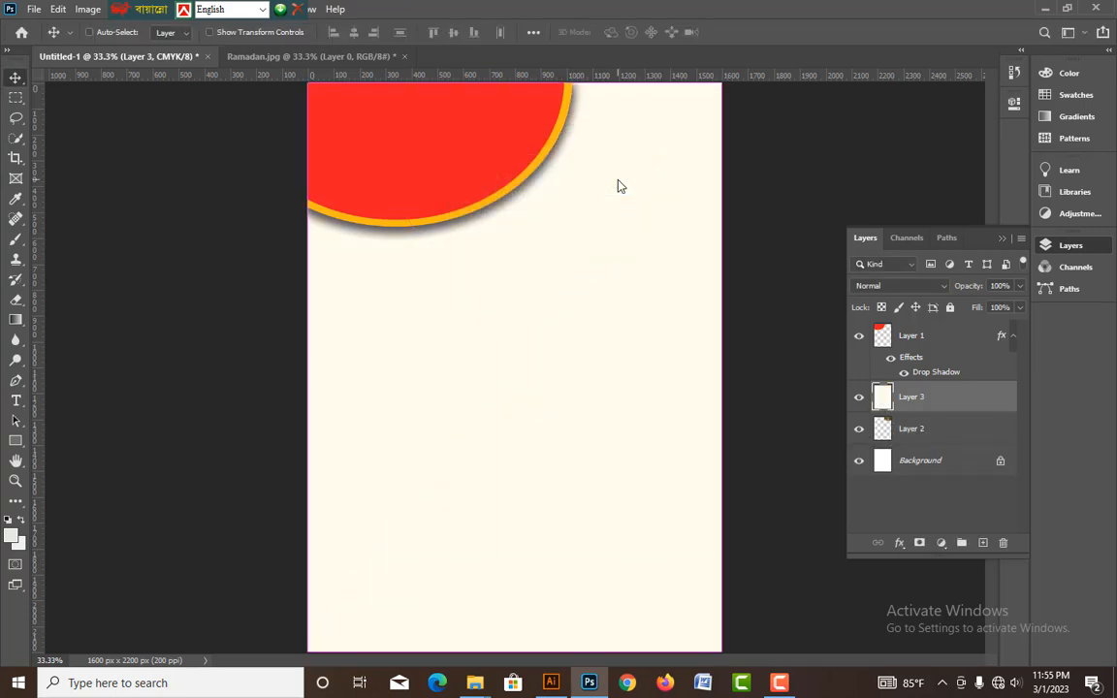
Send the cream rectangle's layer behind the teacup photo's layer.
key("ctrl+bracketleft")
key("ctrl+minus")
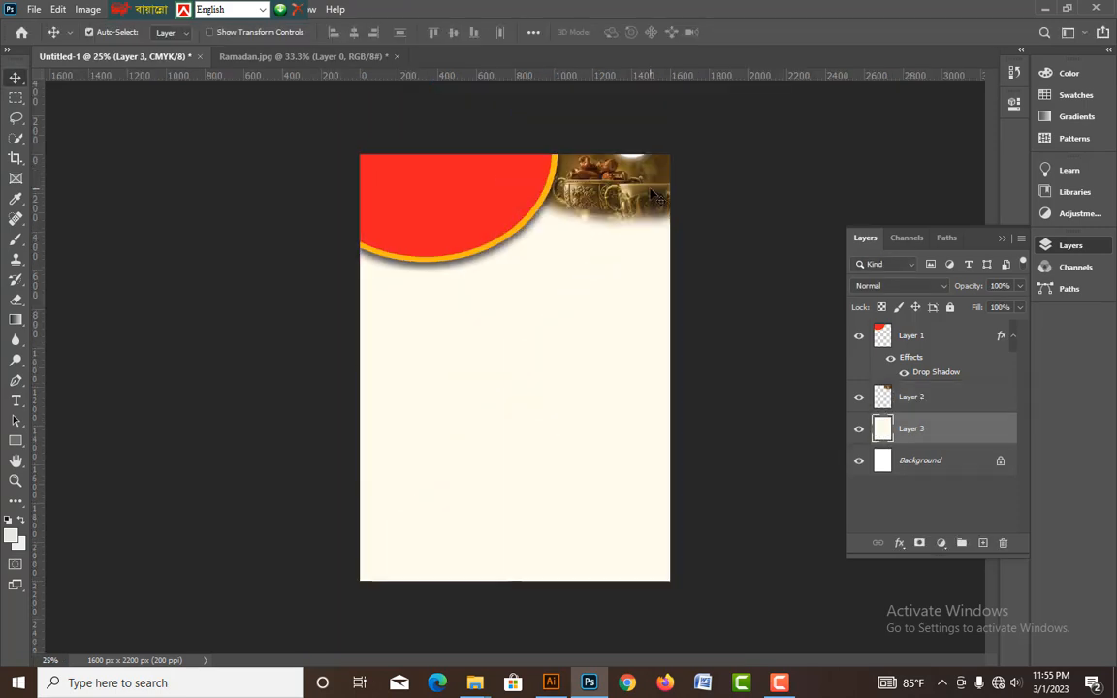
key("ctrl+plus")
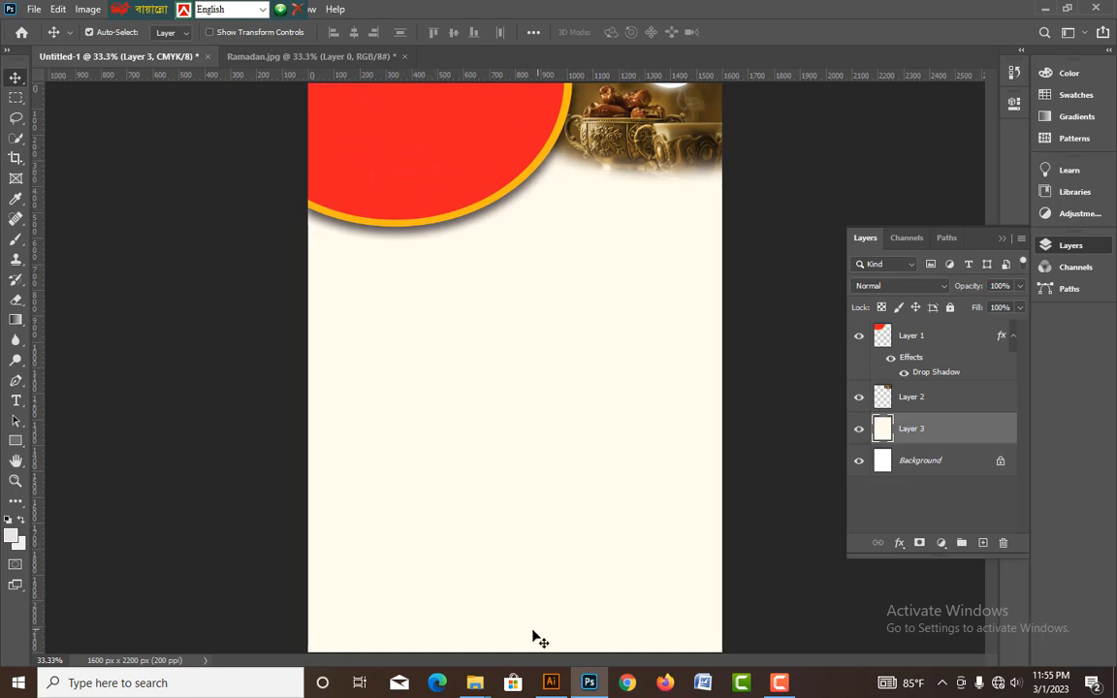
Open the Ramadan eid mubarak_webneel_com (12) picture from the ramajan folder in Photoshop and copy it into the Ramadan page document.
left_click(503, 573)
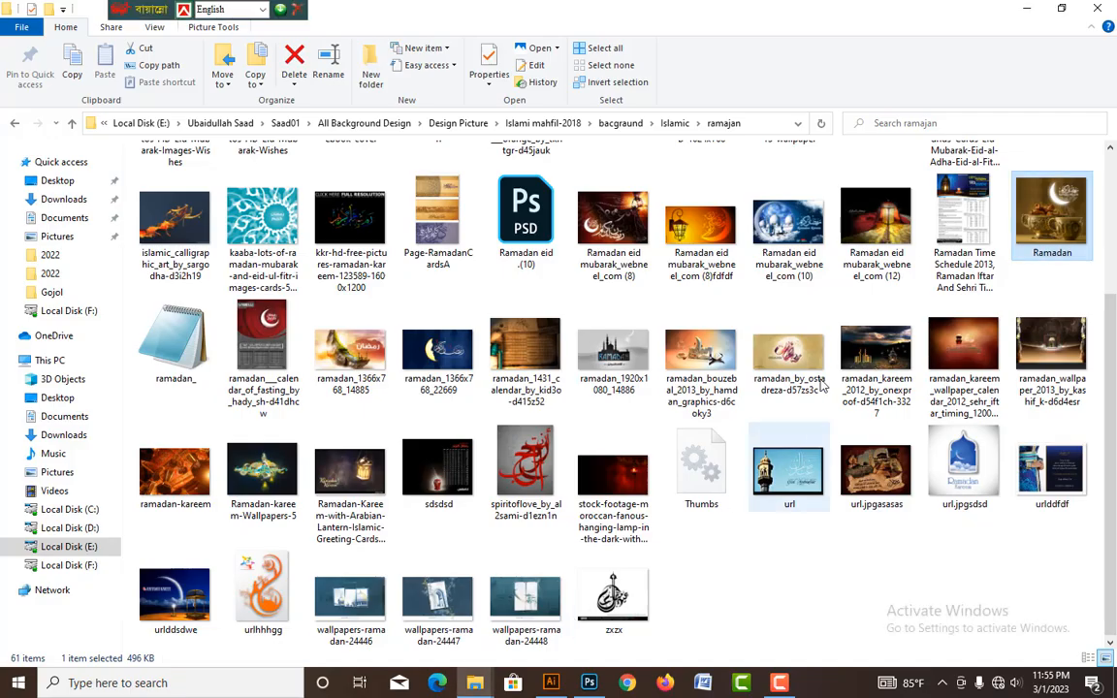
left_click_drag(876, 215, 629, 10)
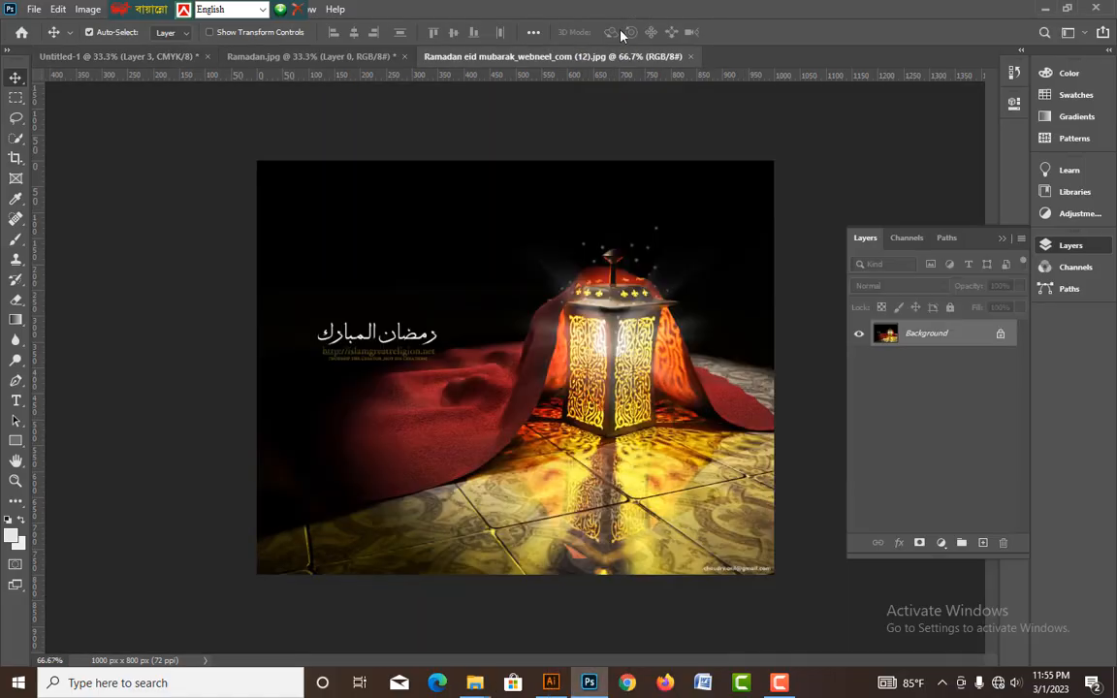
left_click_drag(490, 248, 498, 240)
left_click(581, 291)
left_click_drag(581, 284, 233, 62)
left_click_drag(156, 72, 406, 250)
Bring the lantern photo's layer above the red shape's layer and reposition the photo at the page's upper edge.
key("ctrl+bracketright")
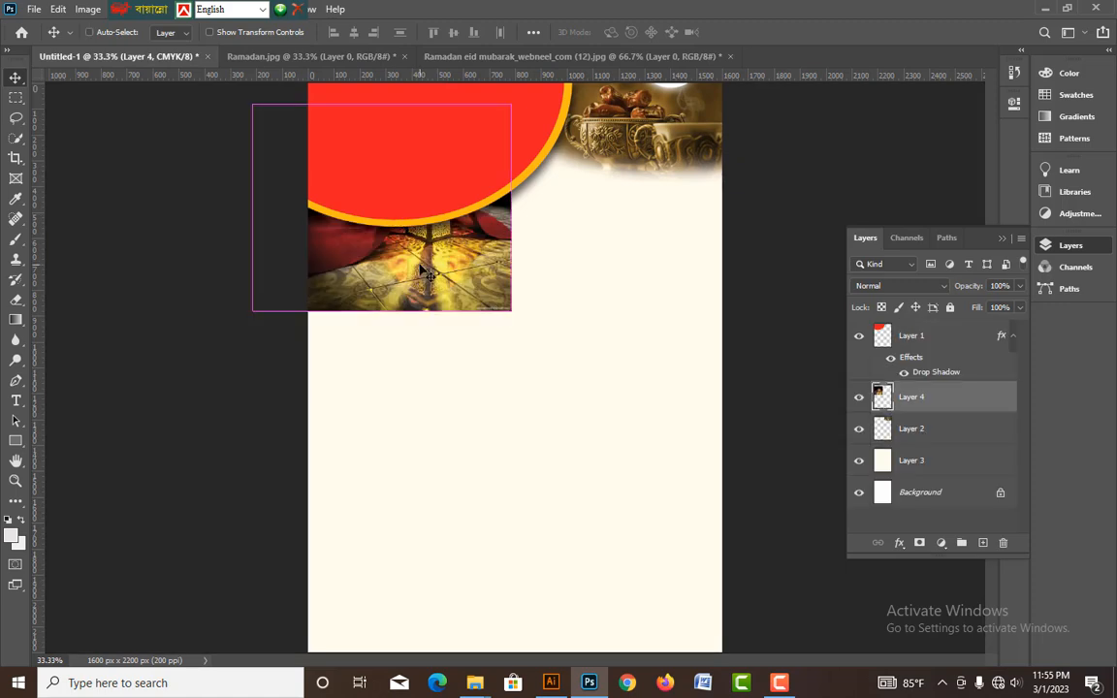
key("ctrl+bracketright")
left_click_drag(424, 272, 435, 245)
key("ctrl+plus")
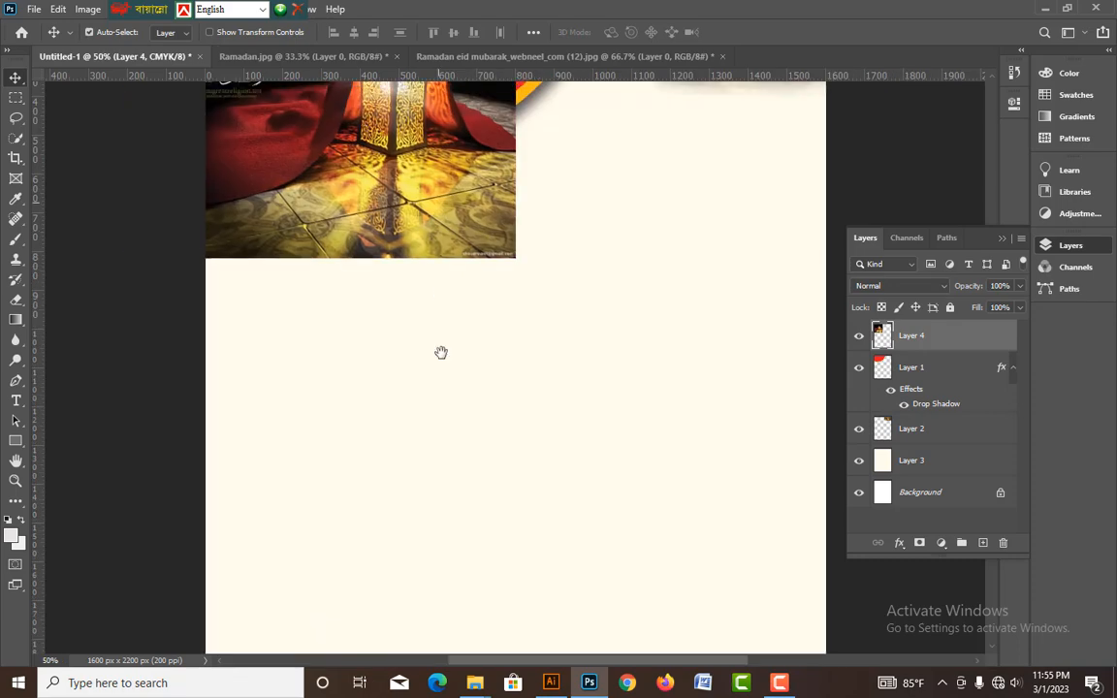
scroll(442, 305, "up", 5)
left_click_drag(376, 466, 479, 472)
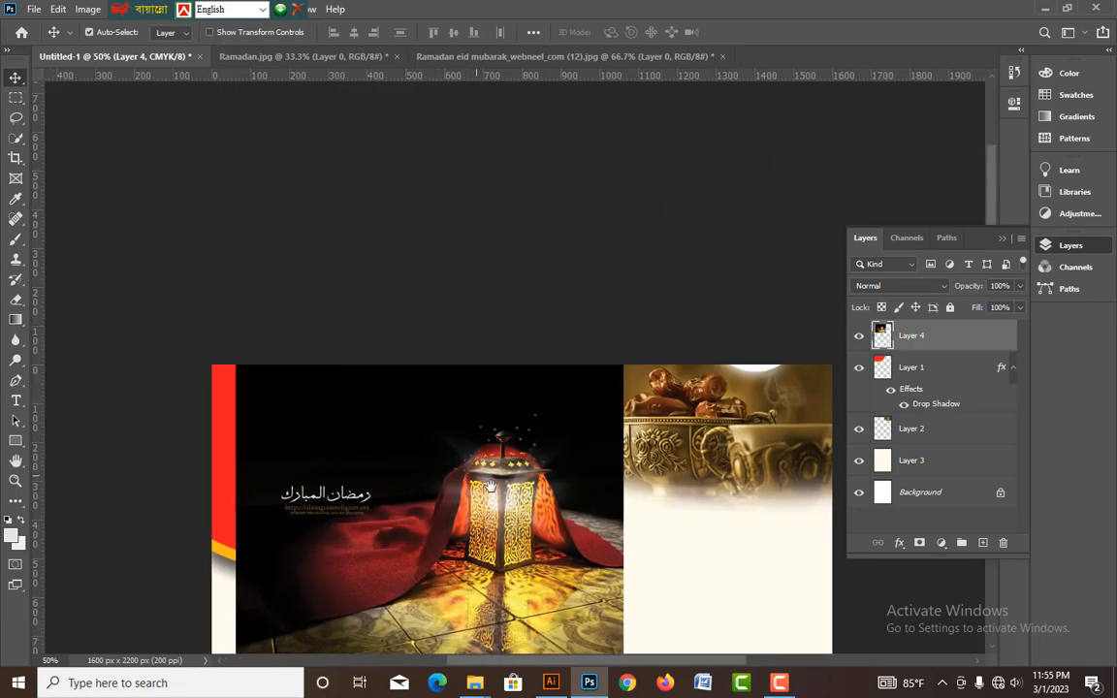
Delete the lantern photo's left part containing the Arabic text using a rectangular marquee selection, and deselect.
scroll(478, 473, "down", 3)
left_click(15, 98)
left_click_drag(210, 276, 370, 591)
key("Delete")
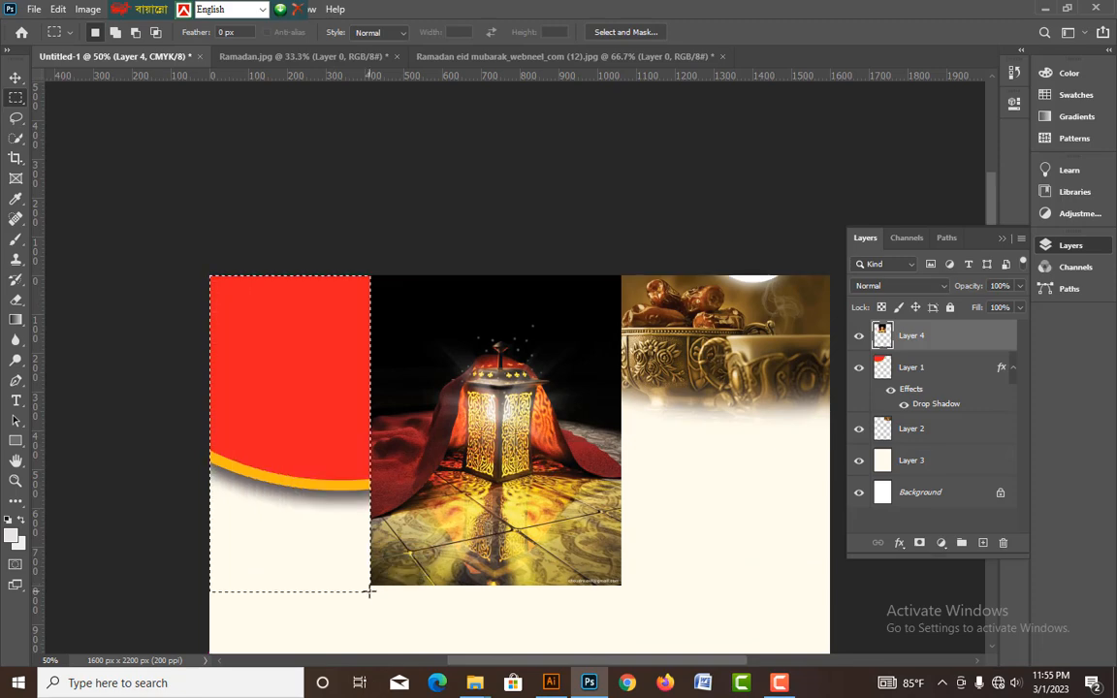
key("ctrl+d")
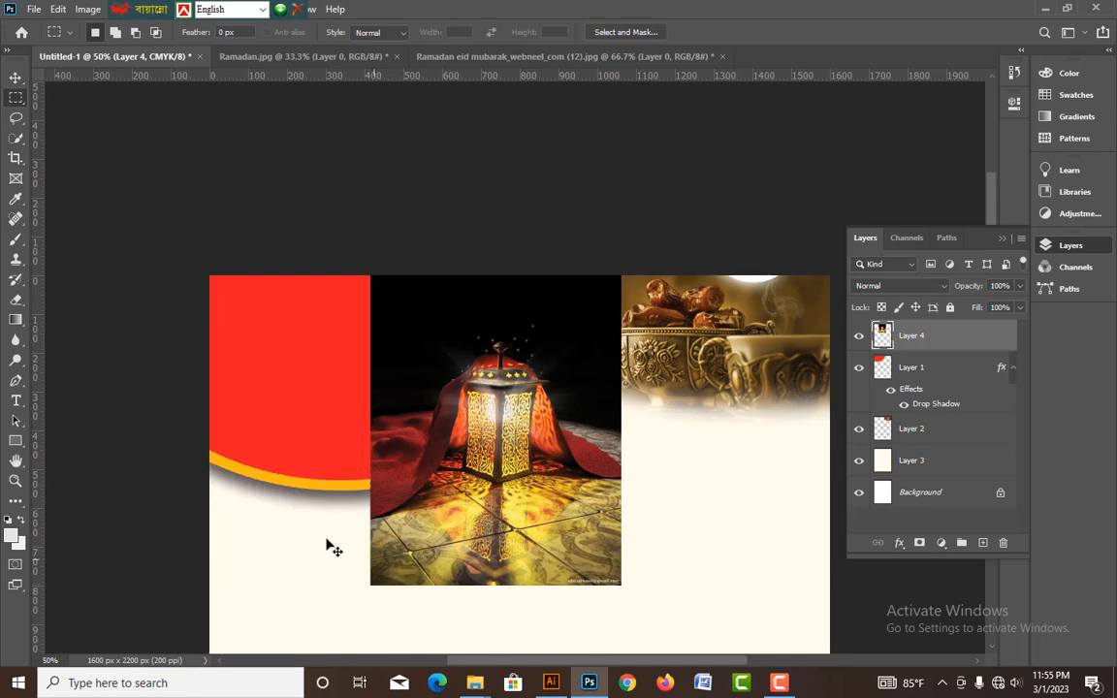
Move the lantern photo left over the red shape and delete vertical strips from both its right and left sides.
left_click(16, 78)
left_click_drag(522, 387, 392, 341)
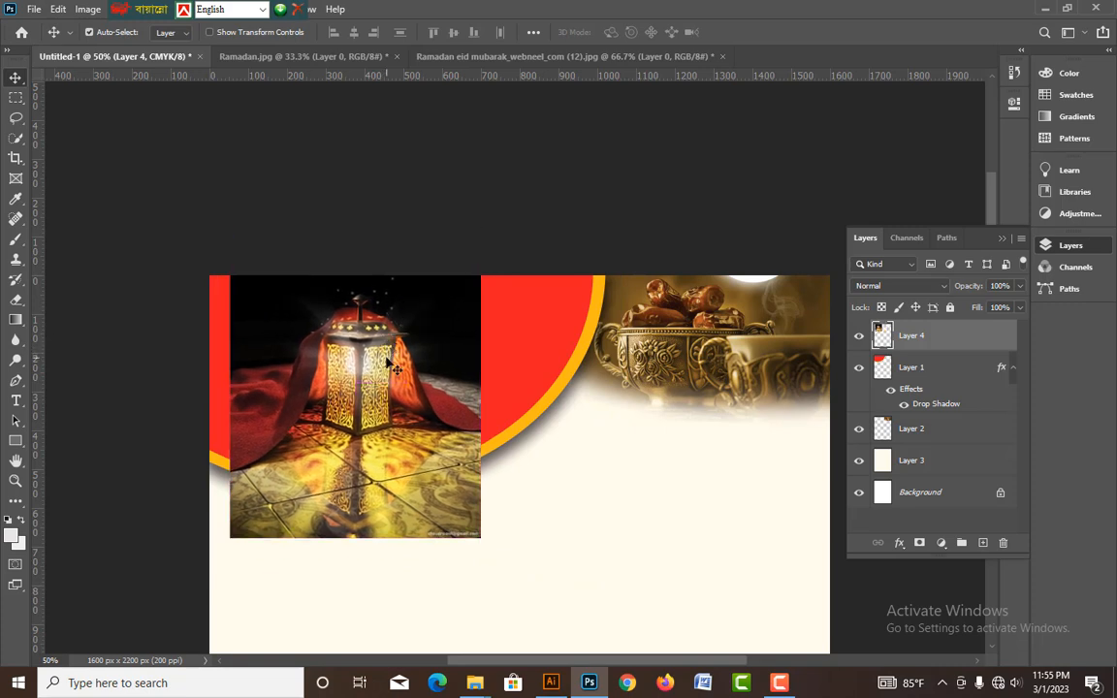
key("m")
left_click_drag(601, 610, 445, 197)
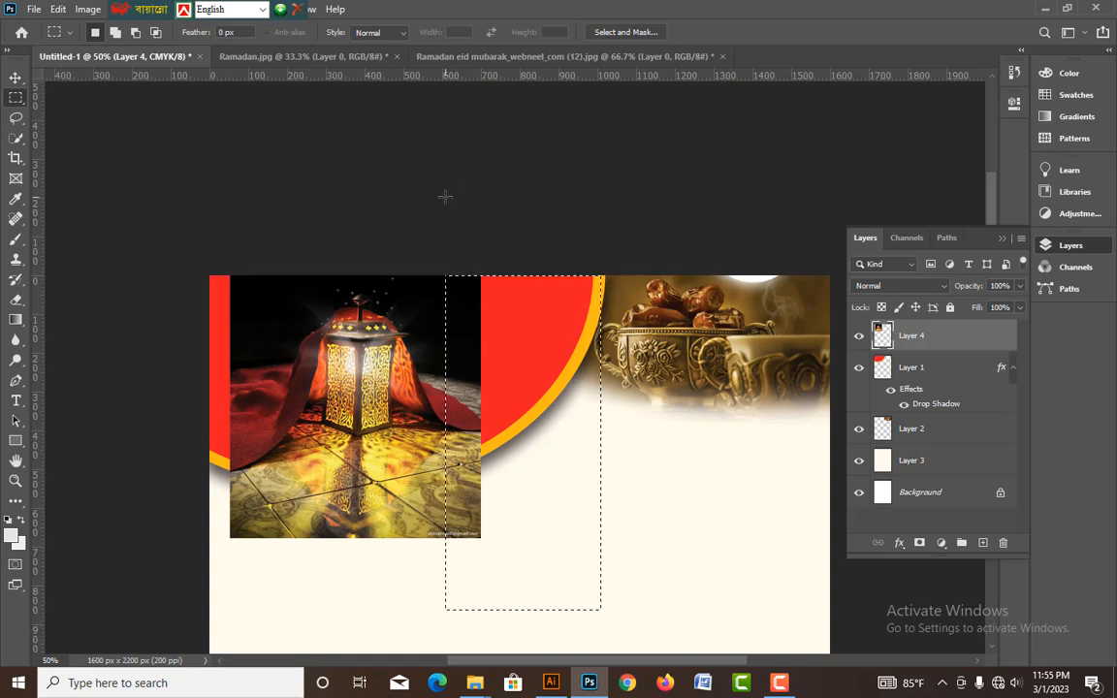
key("Delete")
left_click_drag(155, 194, 282, 604)
key("Delete")
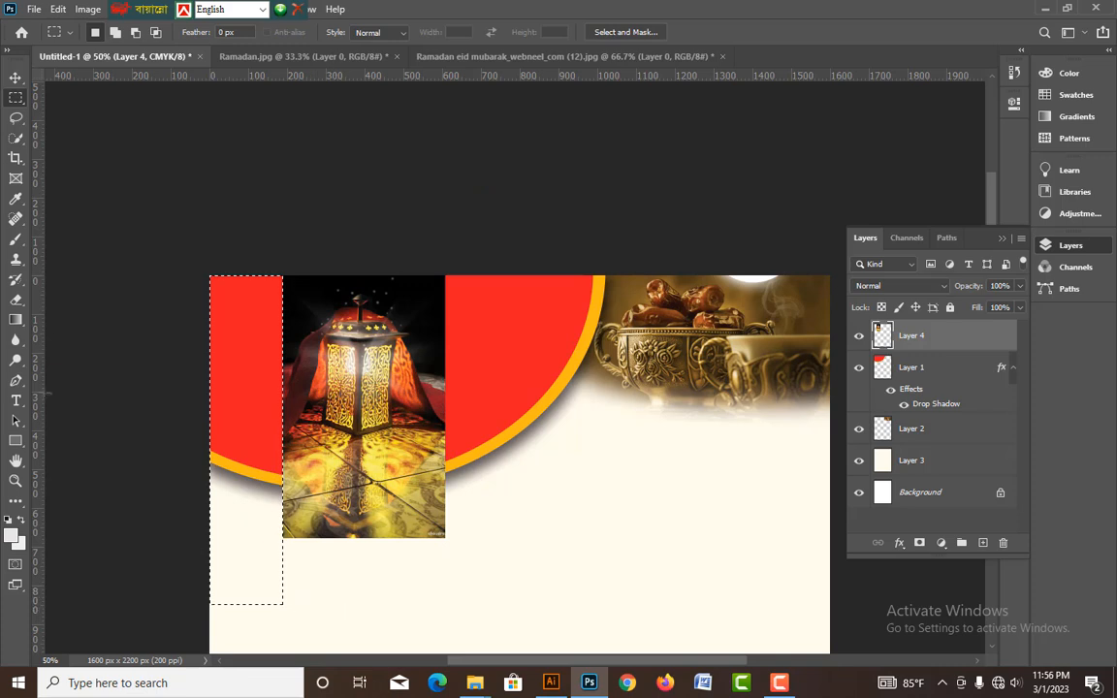
Clear the selection and shift the trimmed lantern photo slightly left on the red shape.
left_click(15, 77)
key("ctrl+d")
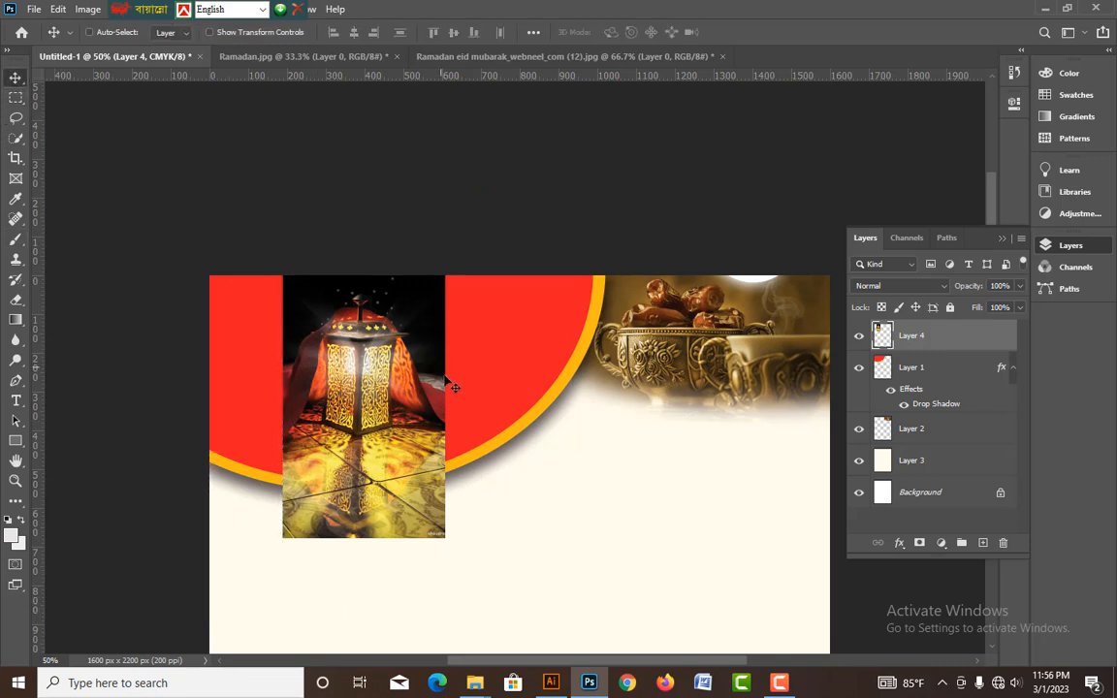
left_click_drag(403, 367, 374, 367)
scroll(408, 349, "down", 3)
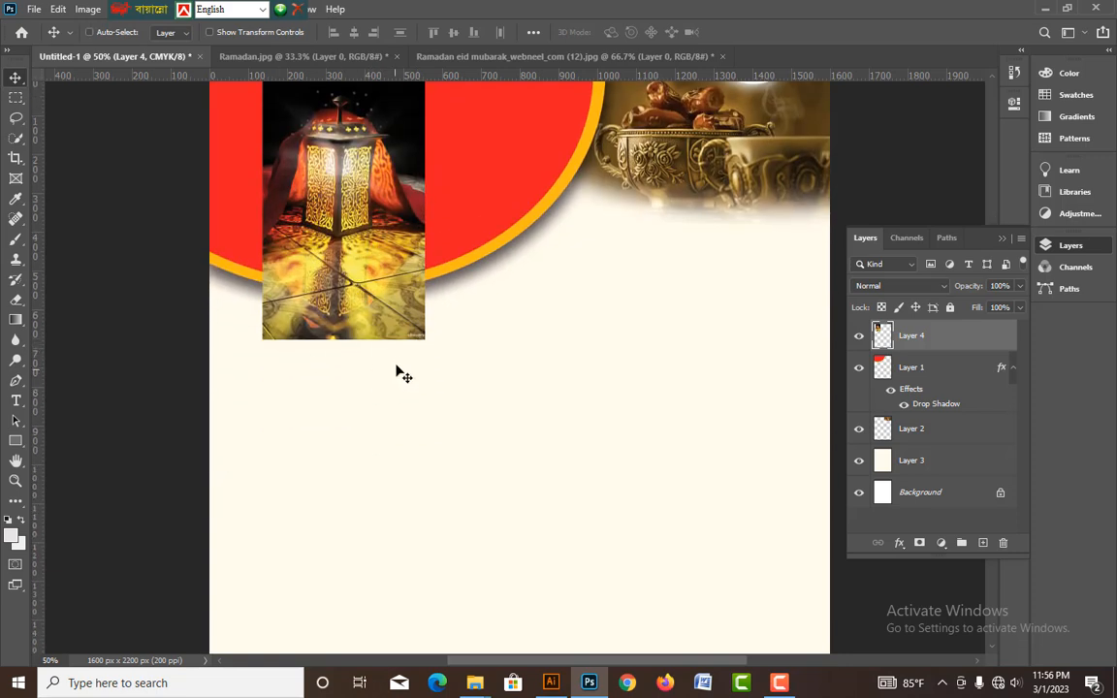
Try to enlarge the lantern photo slightly with Free Transform, and undo the enlargement.
key("ctrl+t")
left_click_drag(340, 345, 336, 357)
key("Return")
scroll(341, 370, "up", 2)
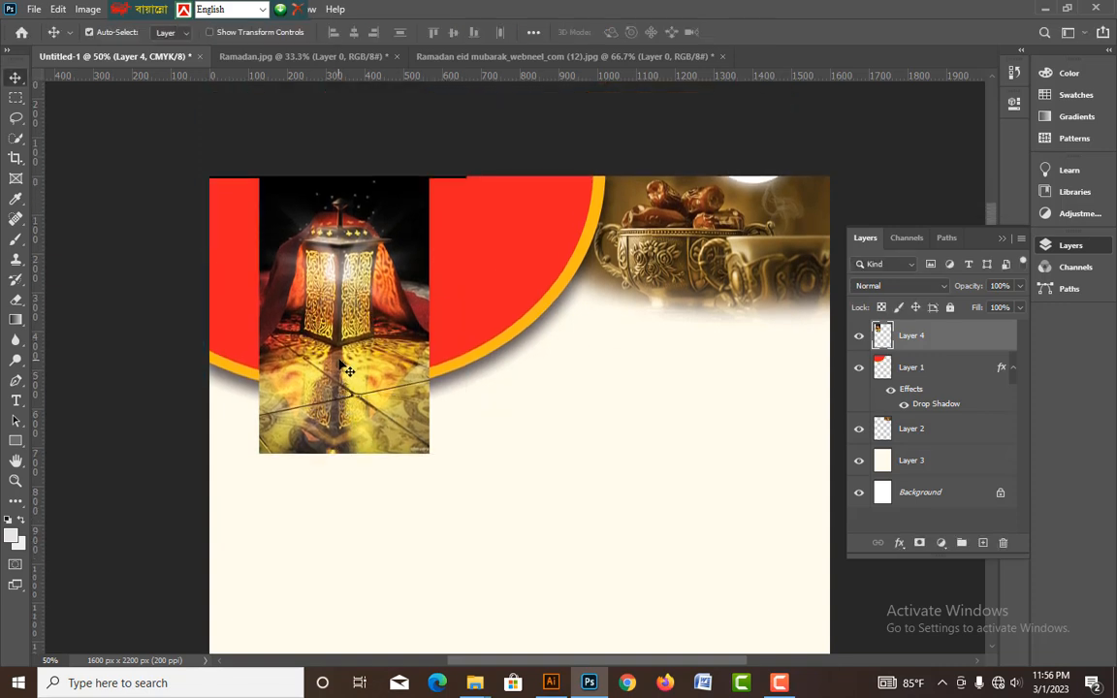
key("ctrl+z")
Stretch the lantern photo's height to 105% at unchanged width and nudge it up flush with the page's top edge.
key("ctrl+t")
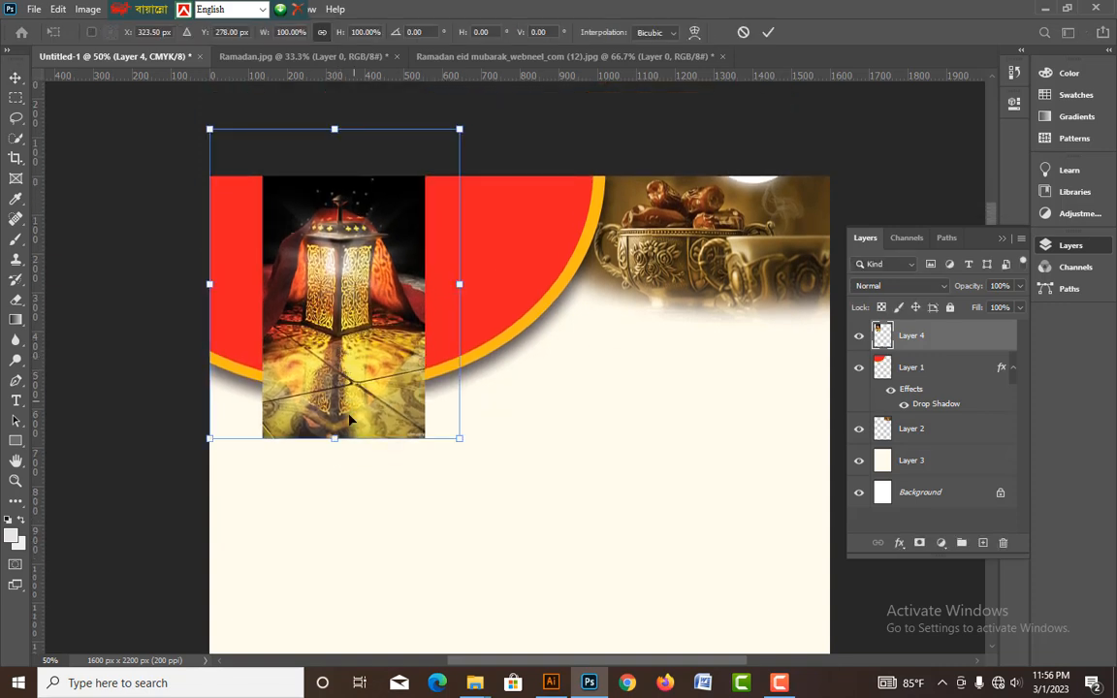
left_click_drag(339, 445, 335, 457)
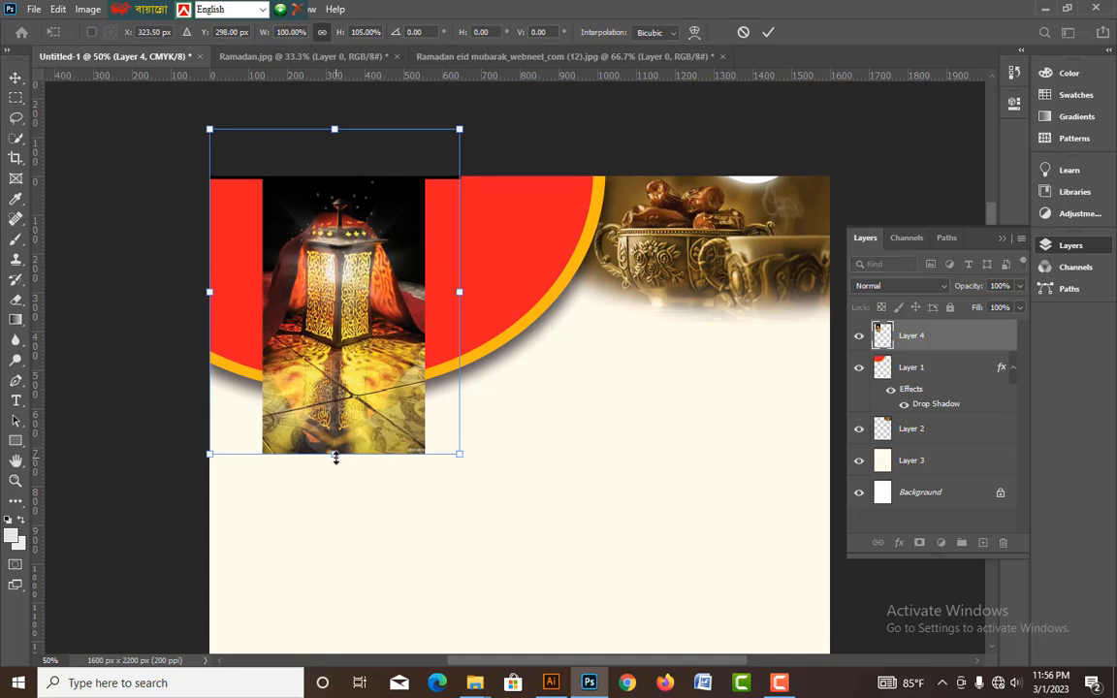
key("Return")
left_click_drag(343, 346, 343, 339)
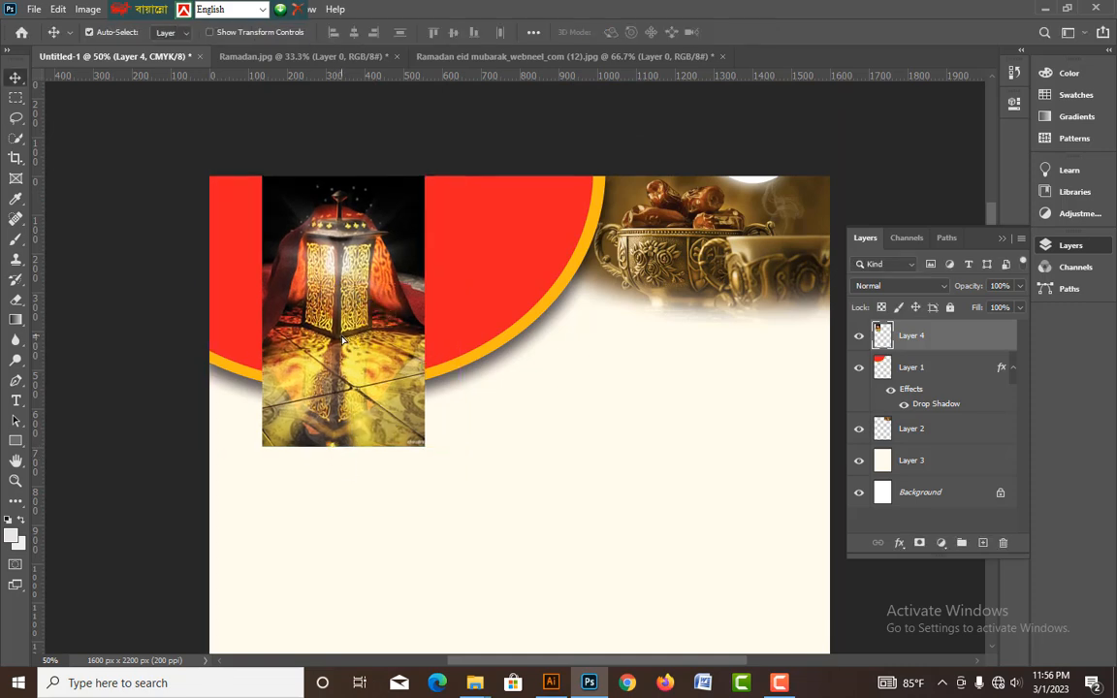
Fade the lantern photo's bottom edge into the cream background using the Eraser tool at size 250 and 100% opacity.
scroll(337, 339, "down", 1)
left_click(15, 301)
mouse_move(437, 417)
left_mouse_down()
mouse_move(170, 421)
mouse_move(531, 404)
mouse_move(405, 415)
mouse_move(207, 406)
mouse_move(477, 394)
left_mouse_up()
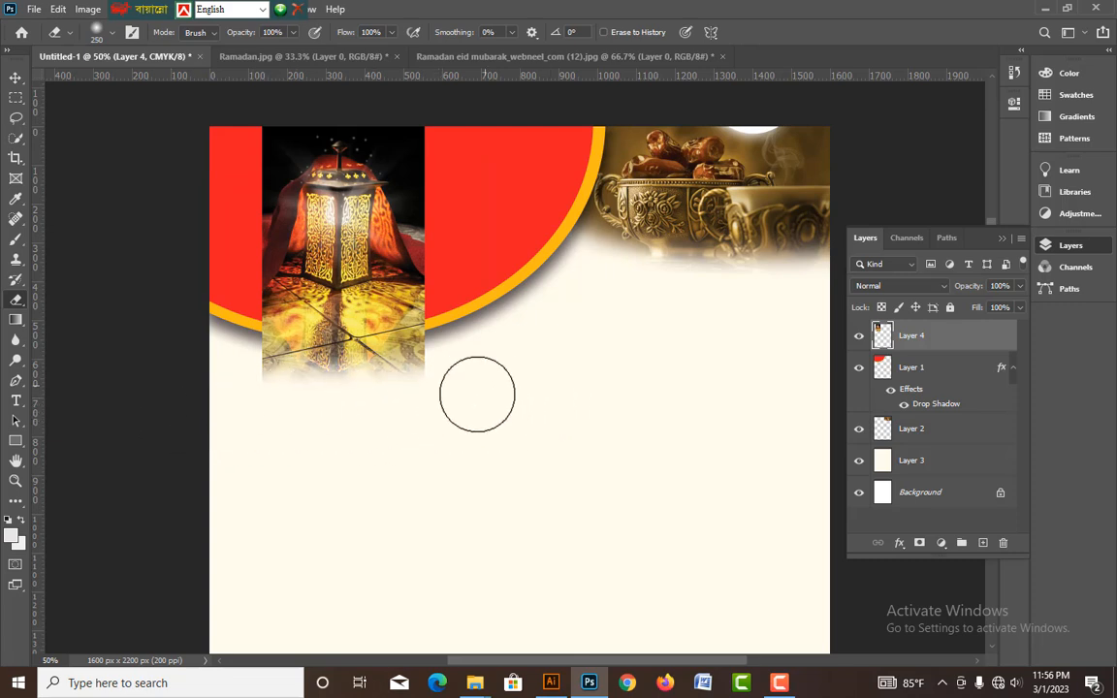
left_click(16, 79)
Save the page document on the computer as ramajn 2023.psd.
key("ctrl+minus")
key("ctrl+minus")
key("ctrl+s")
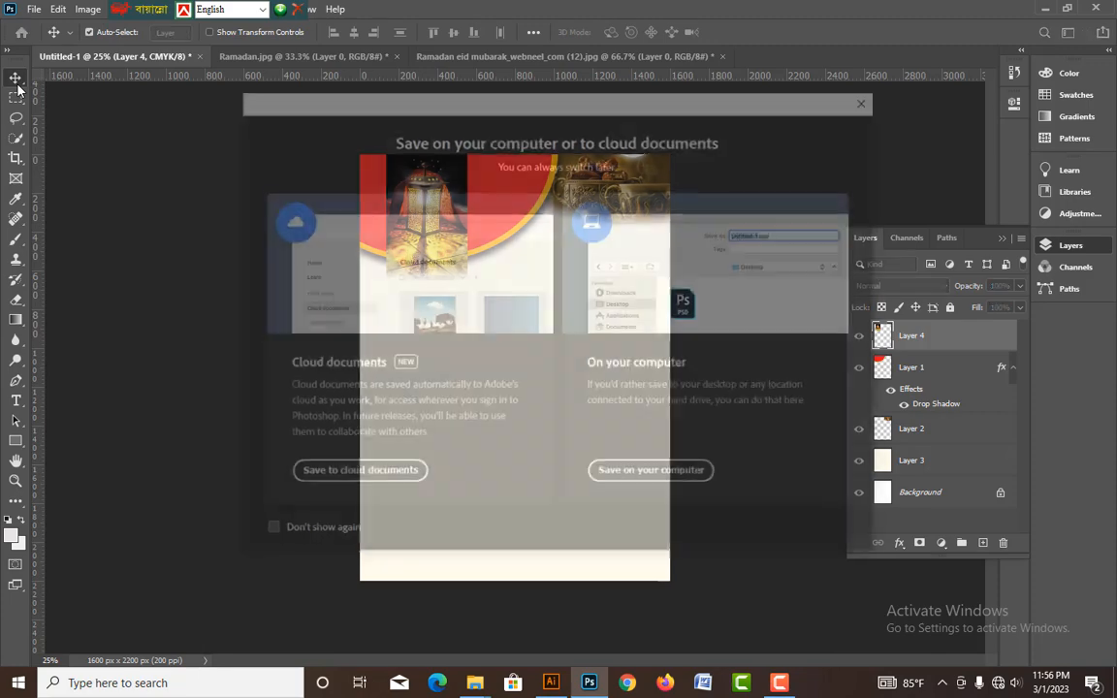
left_click(655, 475)
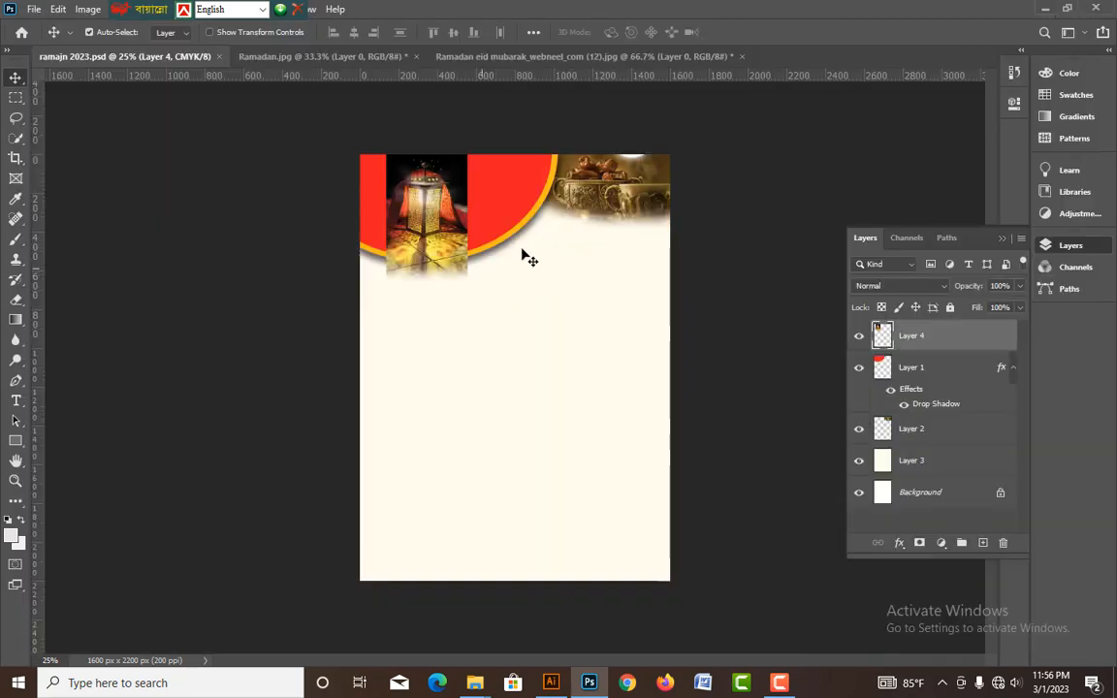
Switch to Illustrator and bring the empty canvas beside the artboard into view with nothing selected.
left_click(1053, 12)
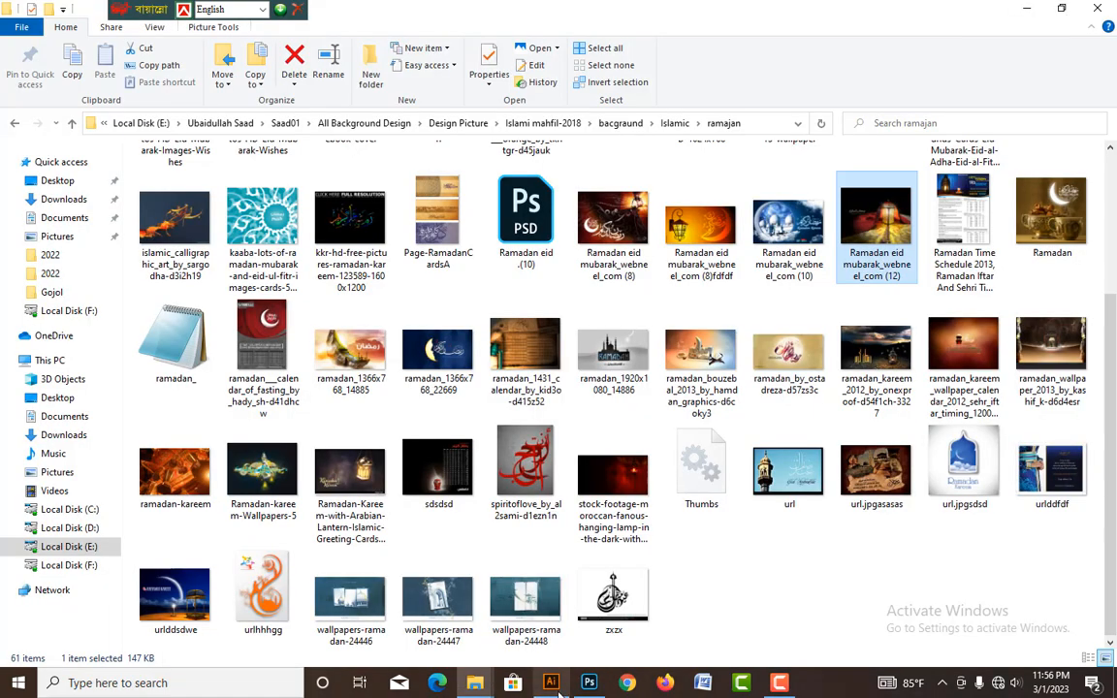
left_click(1028, 6)
left_click_drag(877, 482, 799, 351)
left_click(786, 363)
key("ctrl+minus")
key("ctrl+minus")
left_click_drag(426, 172, 332, 394)
left_click(648, 342)
left_click_drag(648, 341, 470, 337)
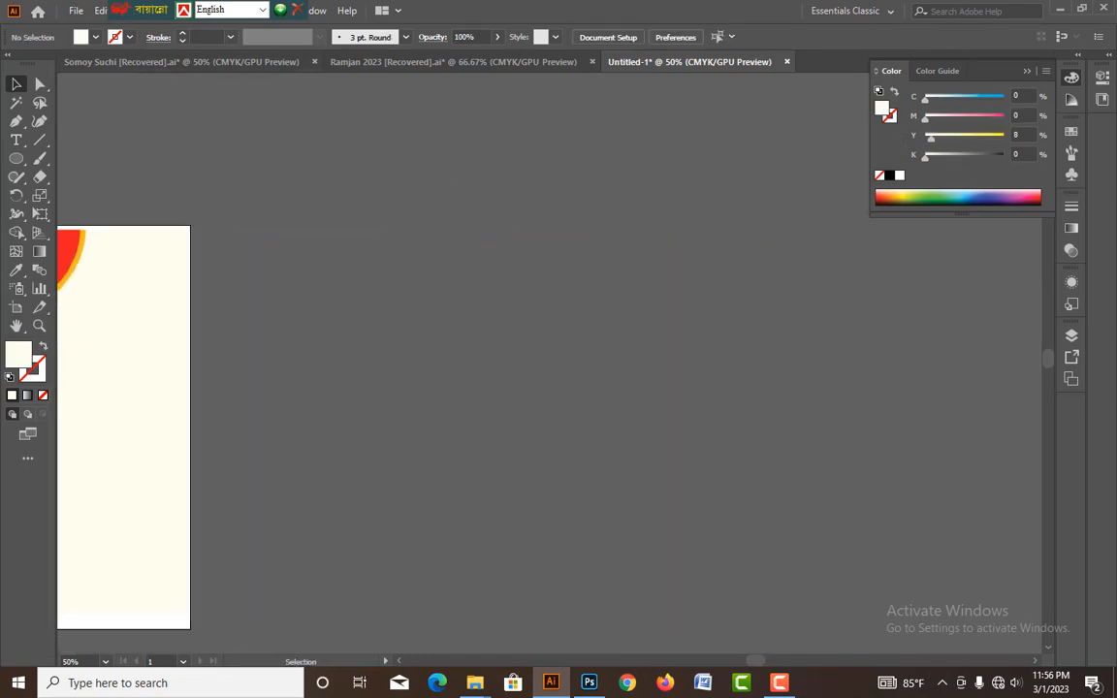
Place the ramajn 2023 PSD from the Desktop as a linked file on the empty canvas beside the artboard.
left_click(77, 11)
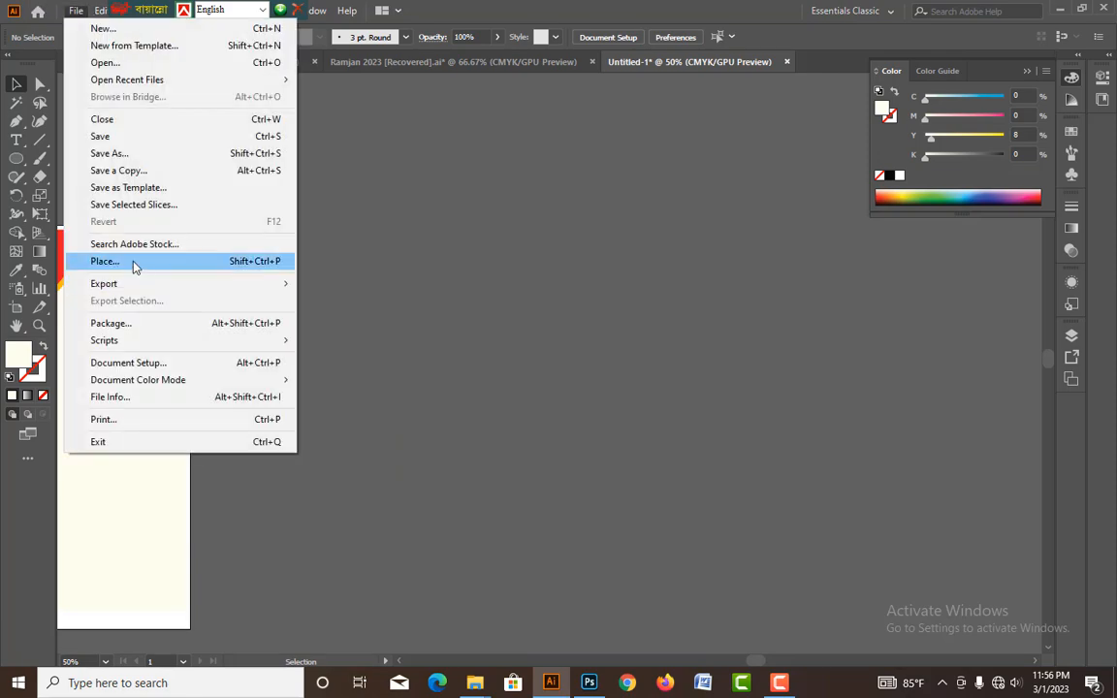
left_click(134, 262)
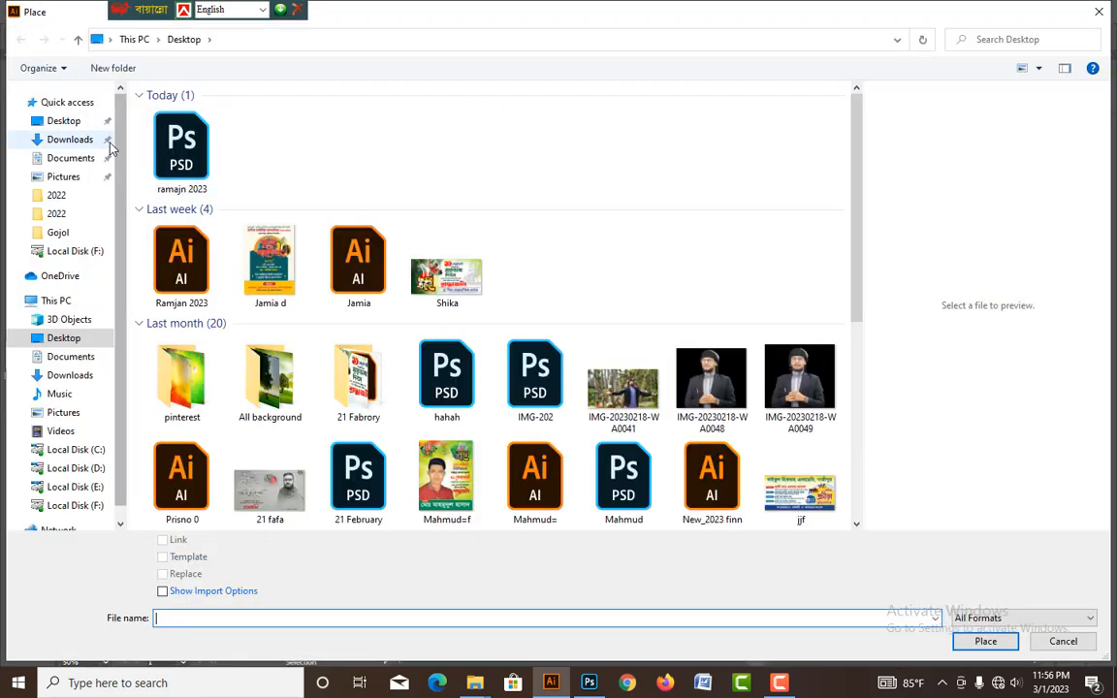
left_click(187, 146)
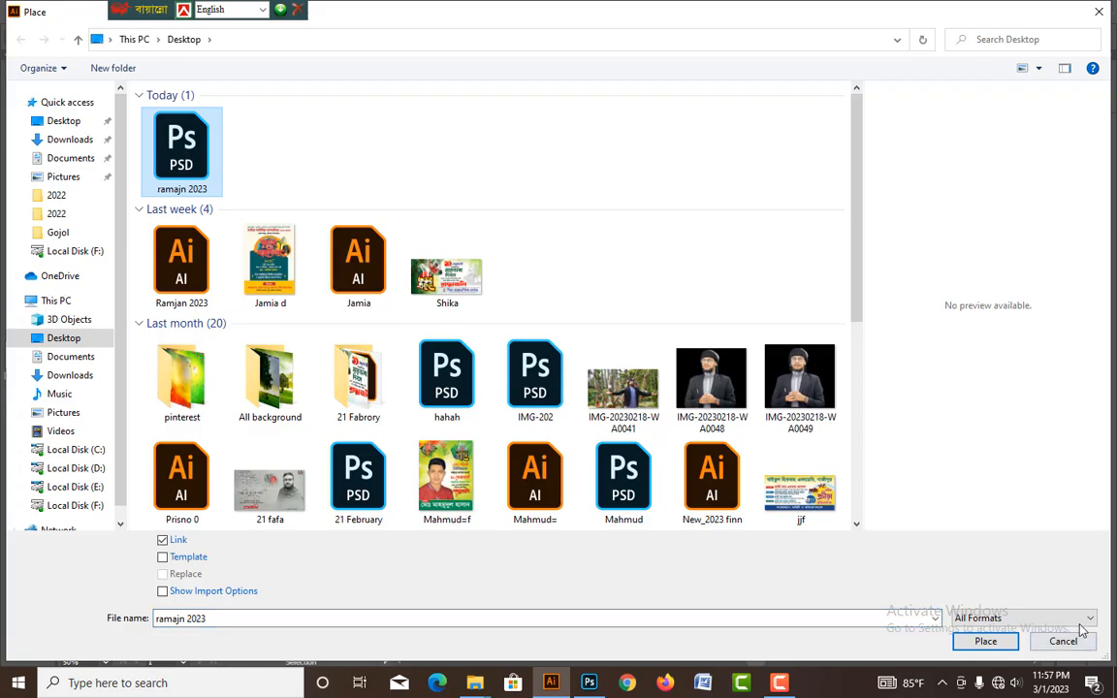
left_click(986, 642)
left_click(376, 276)
left_click_drag(523, 400, 455, 348)
left_click(650, 361)
key("ctrl+plus")
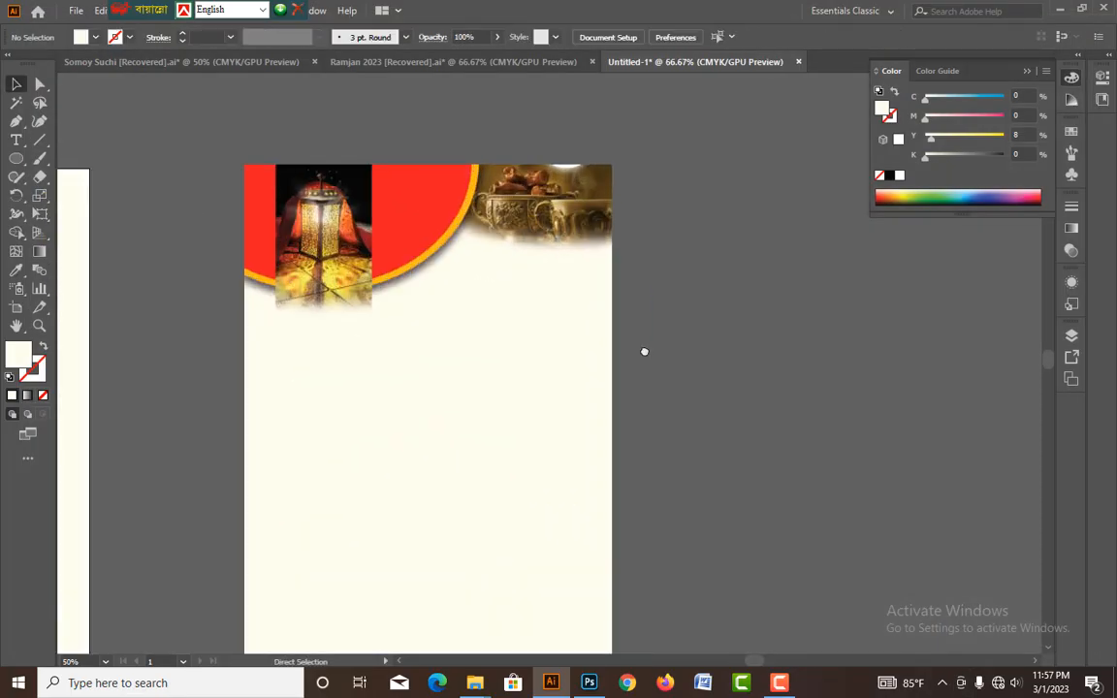
scroll(611, 341, "down", 3)
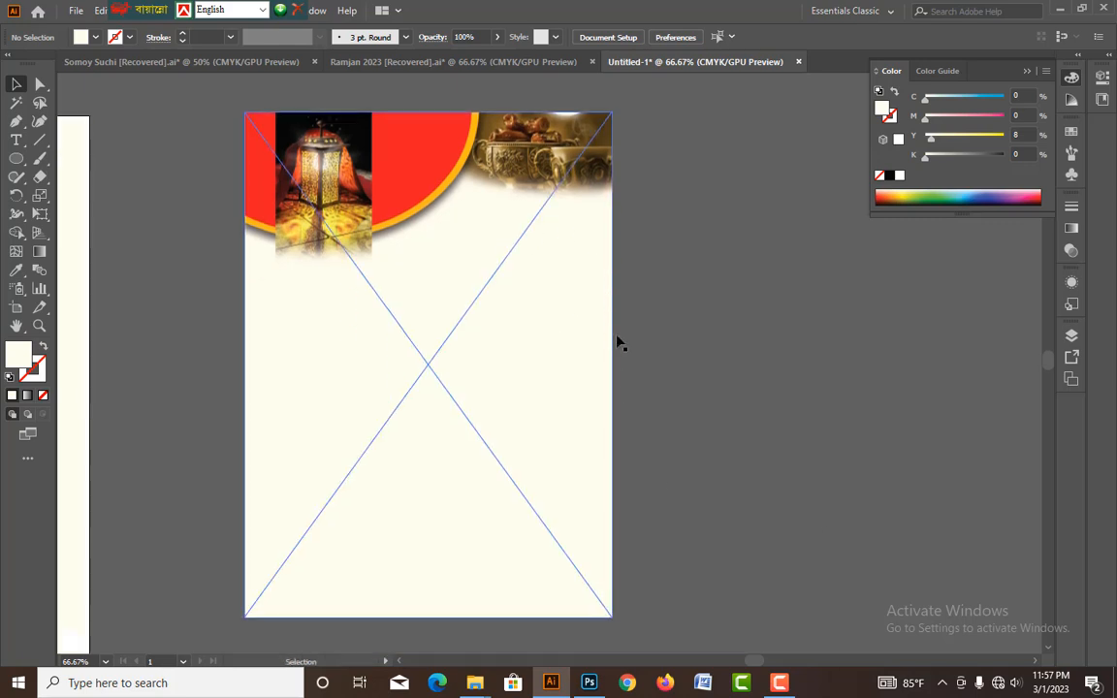
Switch to the Ramjan 2023 document and examine its three-section fasting timetable down to the red footnote.
scroll(679, 291, "up", 1)
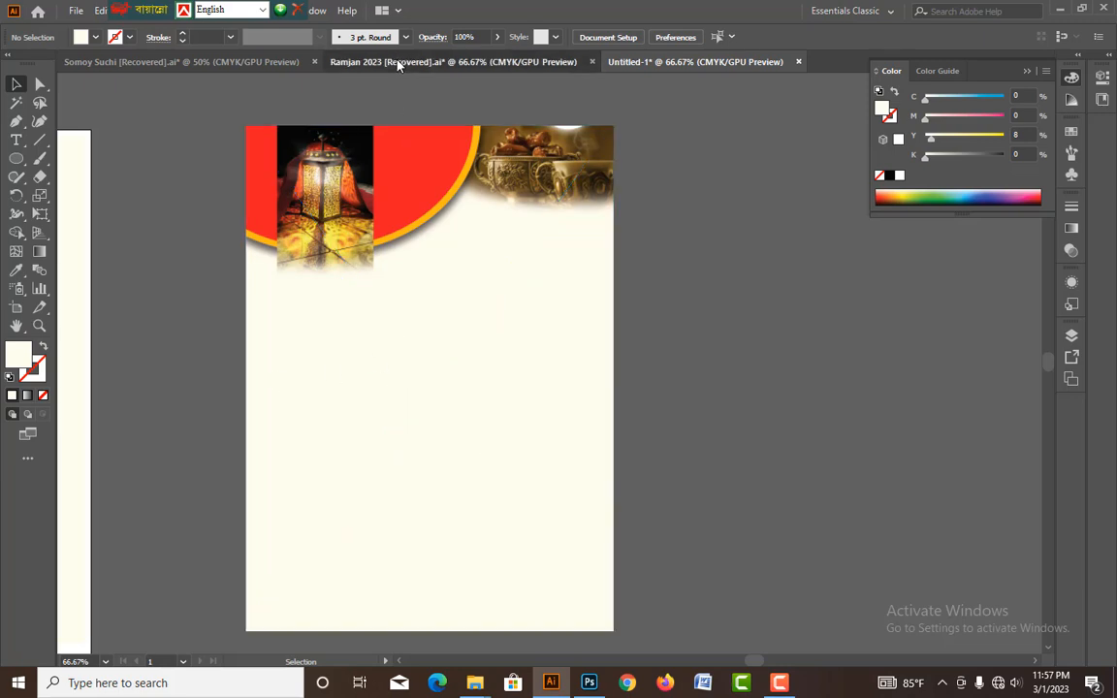
left_click(357, 59)
left_click_drag(584, 352, 528, 326)
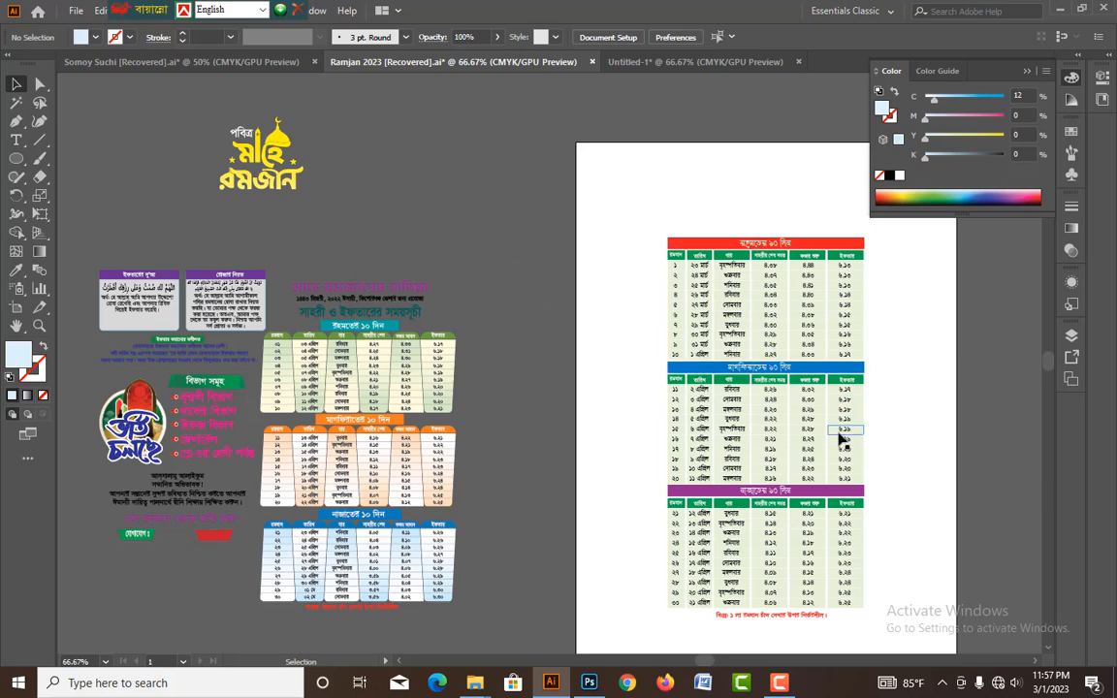
left_click_drag(902, 359, 862, 377)
left_click_drag(541, 187, 827, 609)
left_click_drag(861, 494, 805, 489)
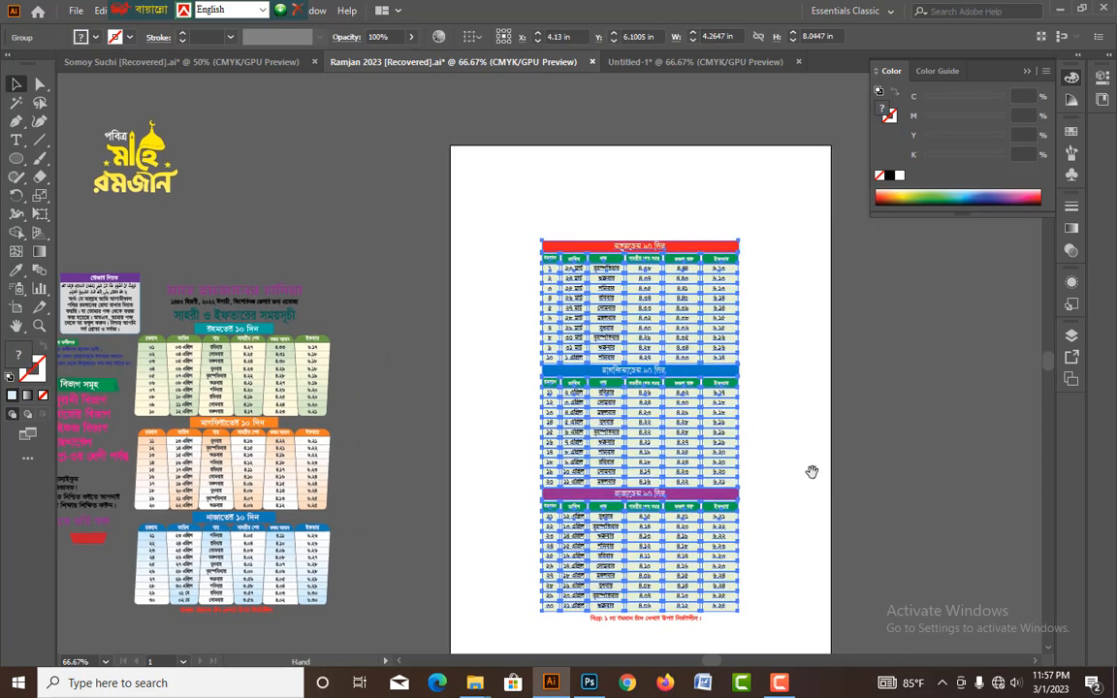
left_click(806, 489)
key("z")
left_click_drag(673, 303, 860, 510)
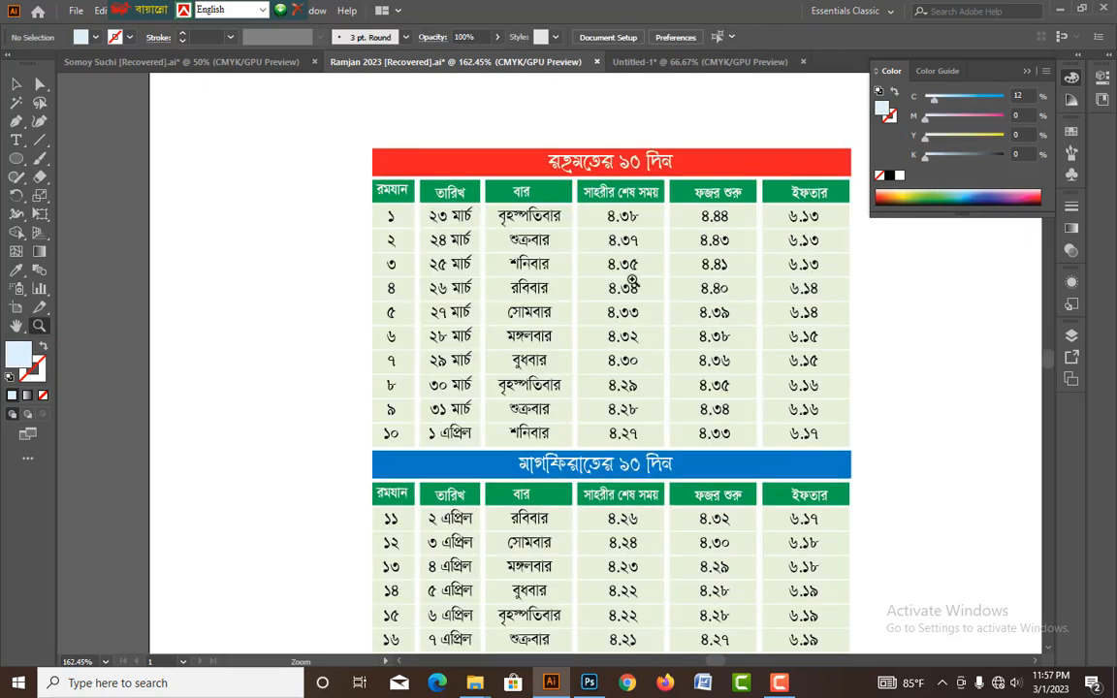
key("v")
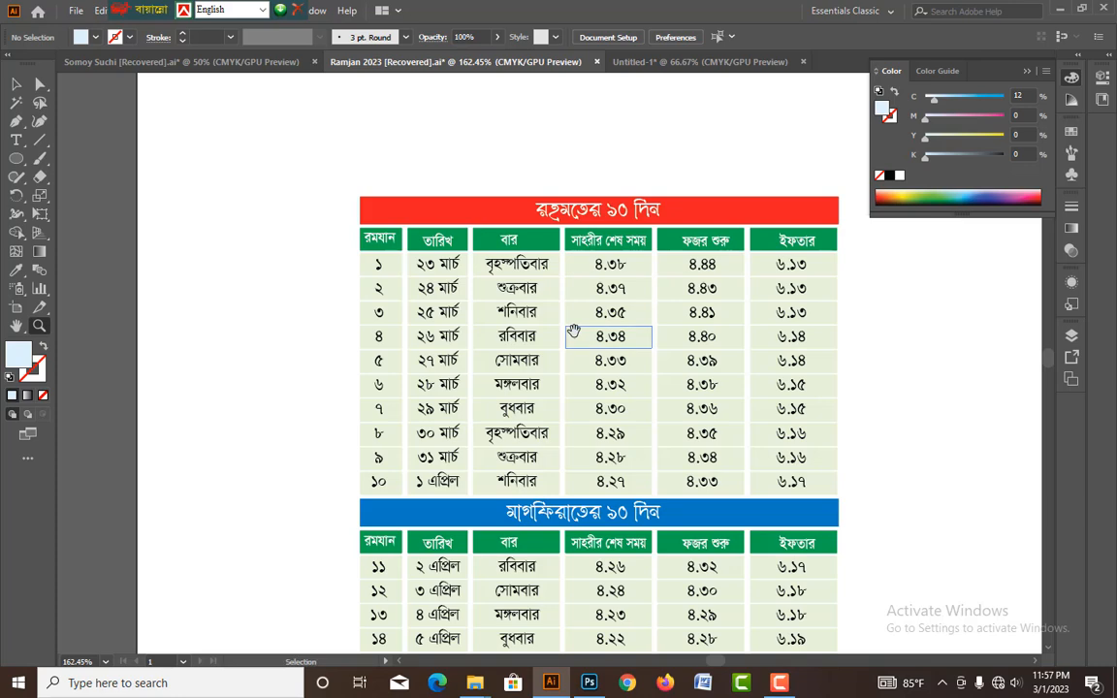
key("ctrl+minus")
key("ctrl+minus")
key("ctrl+minus")
left_click_drag(570, 367, 552, 216)
left_click(16, 85)
key("ctrl+plus")
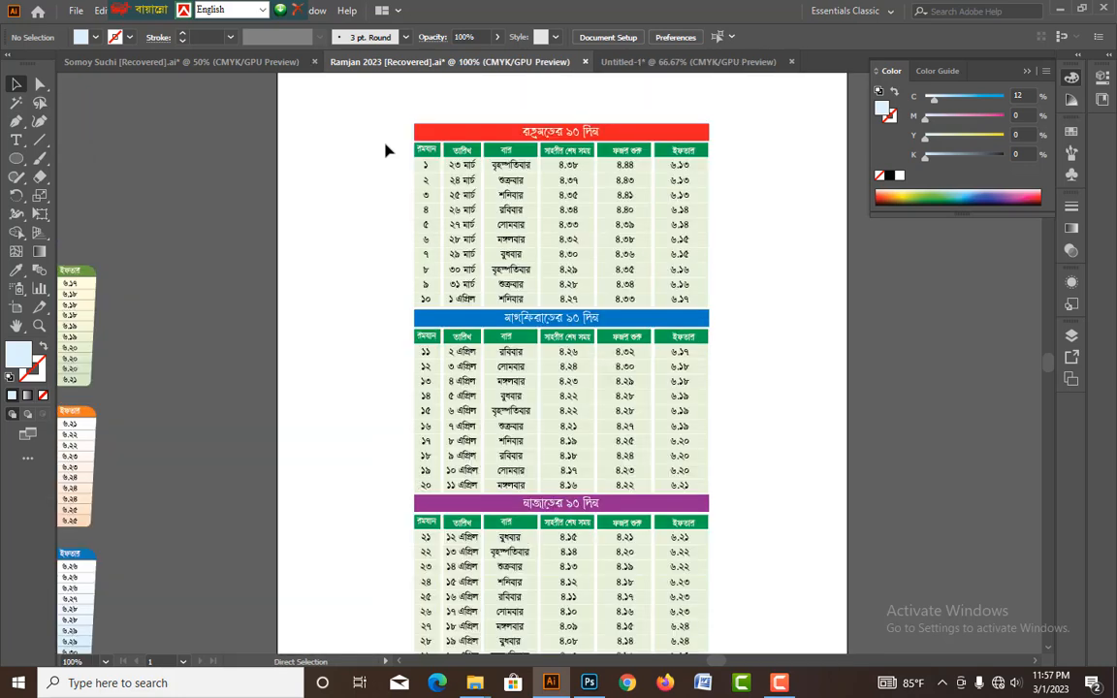
scroll(385, 150, "down", 2)
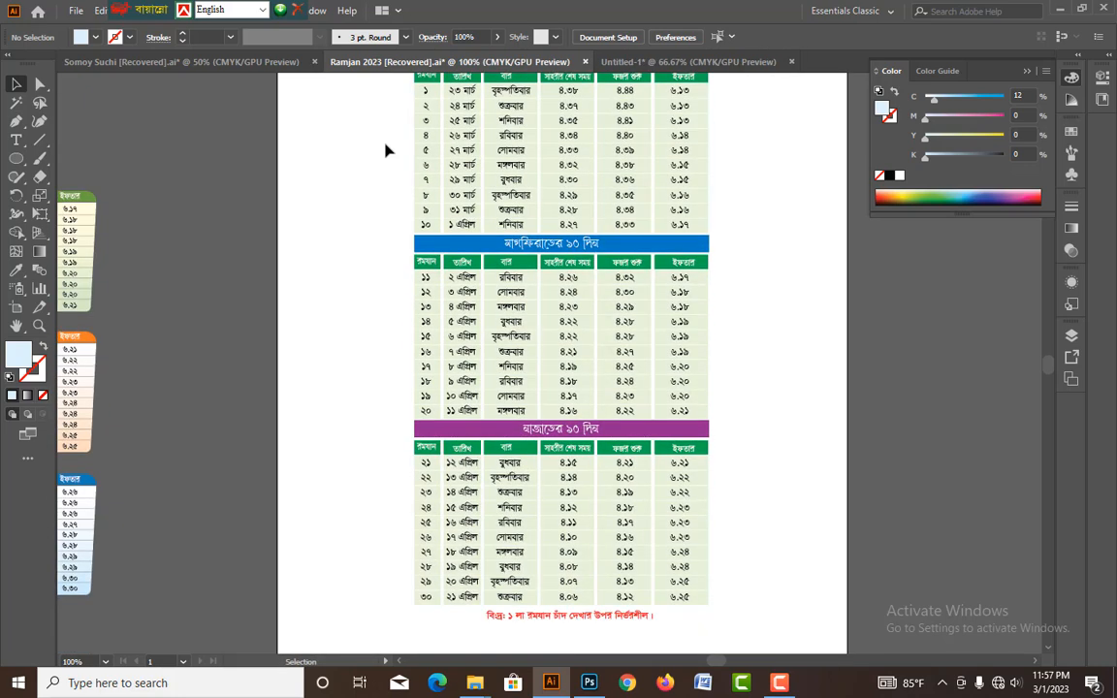
key("ctrl+minus")
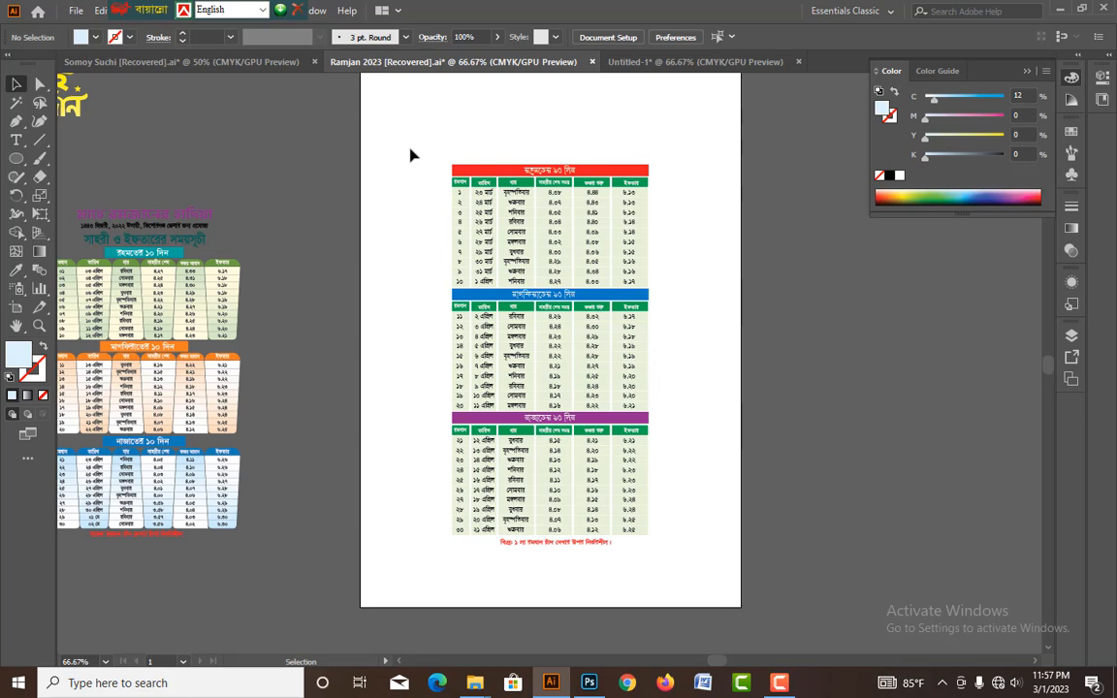
Copy the three-section timetable with its footnote from the Ramjan 2023 document into the Untitled-1 page document.
key("a")
left_click_drag(423, 108, 712, 572)
left_click(773, 394)
left_click(691, 64)
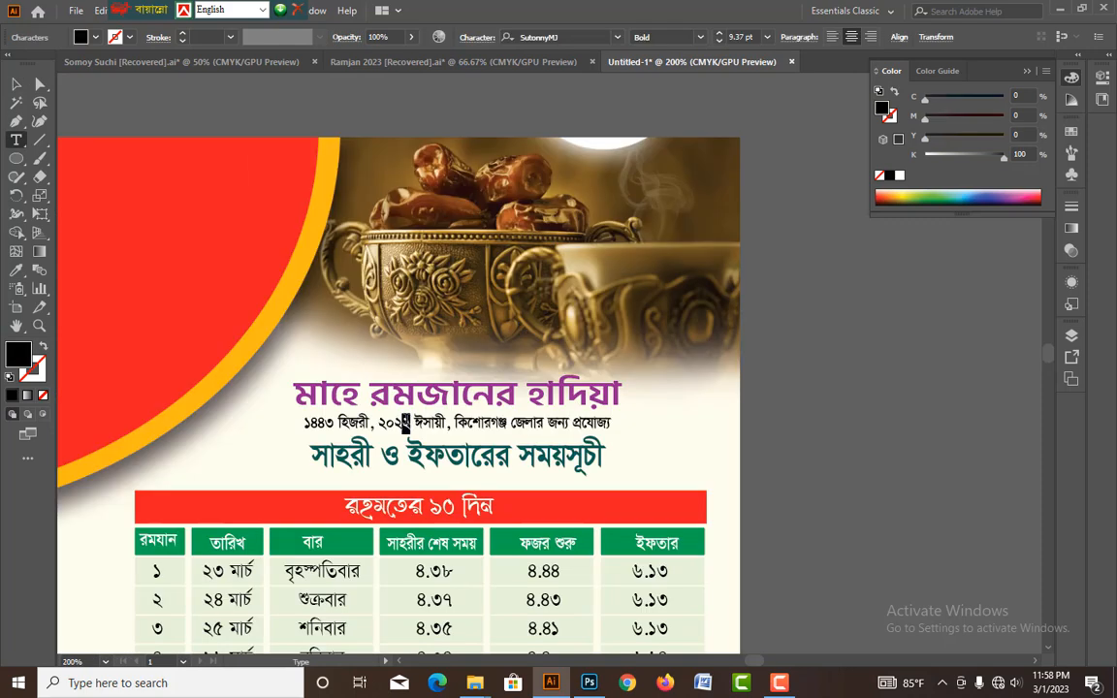
Update the years in the line below the purple title to ২০২৩ ঈসায়ী and ১৪৪৪ হিজরী.
type("৩")
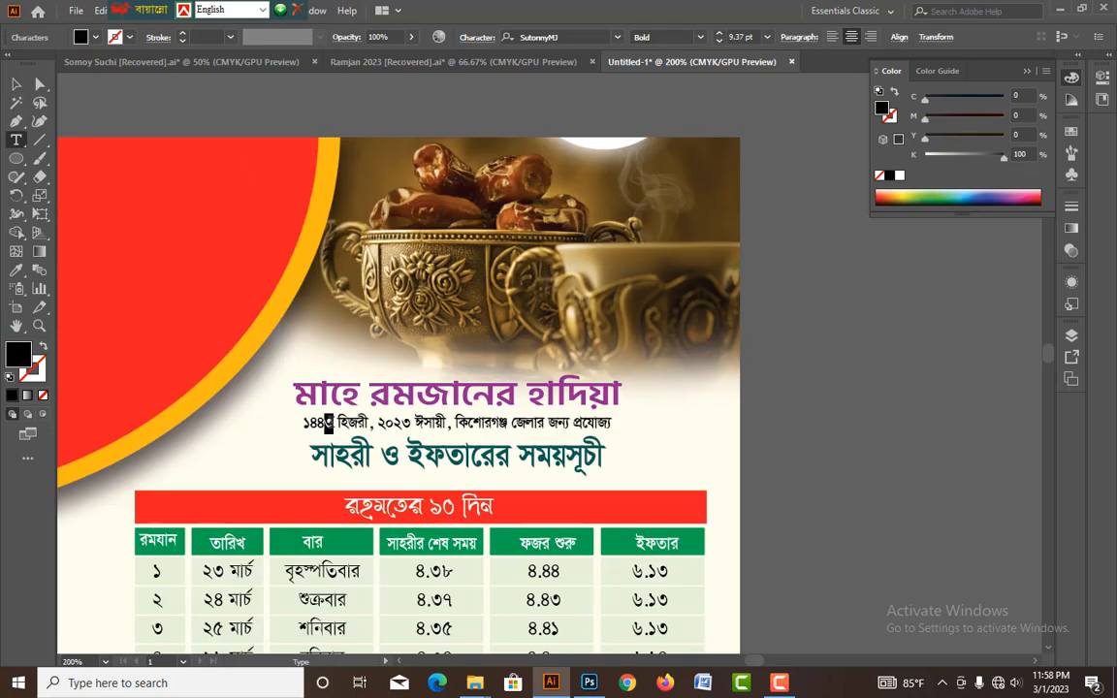
type("৪")
left_click(17, 84)
left_click(881, 418)
key("ctrl+minus")
key("ctrl+minus")
key("ctrl+minus")
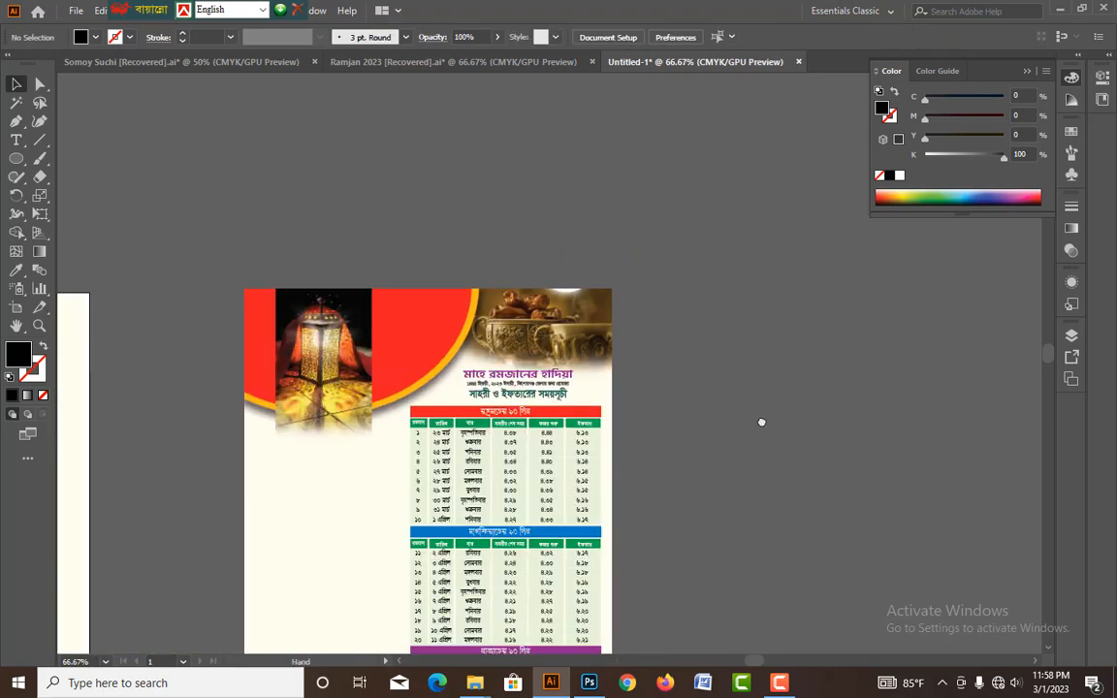
Bring the prayer boxes, admission badge, department list and madrasa name from the Ramjan 2023 document into the page's left column.
left_click_drag(647, 462, 683, 343)
left_click(353, 63)
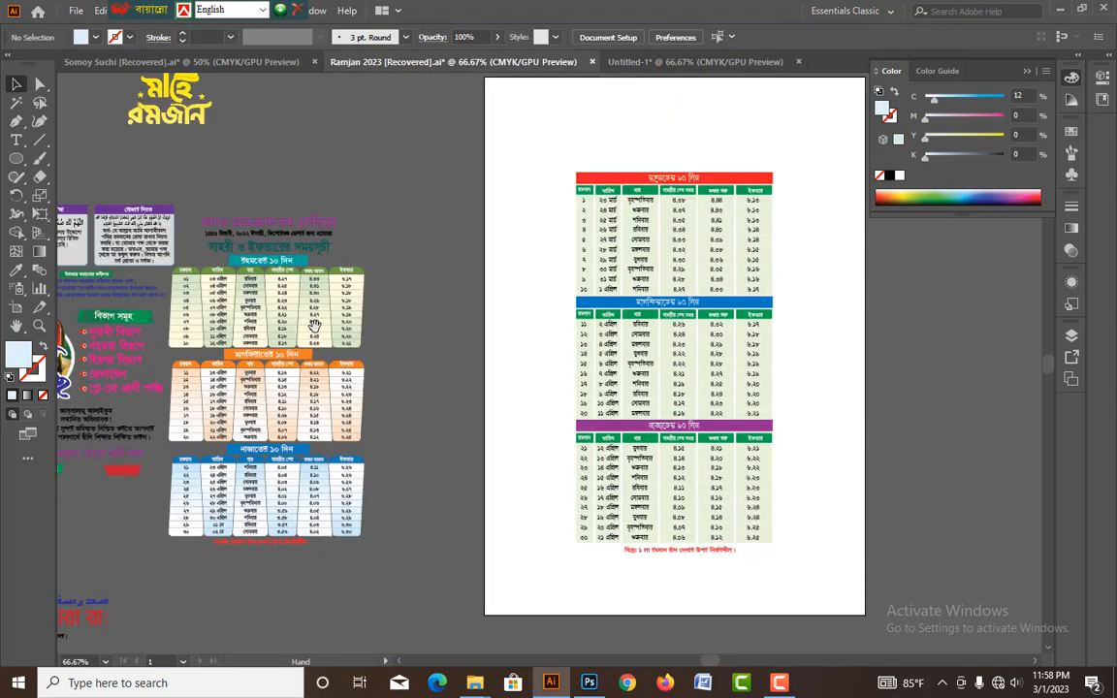
left_click_drag(583, 313, 611, 317)
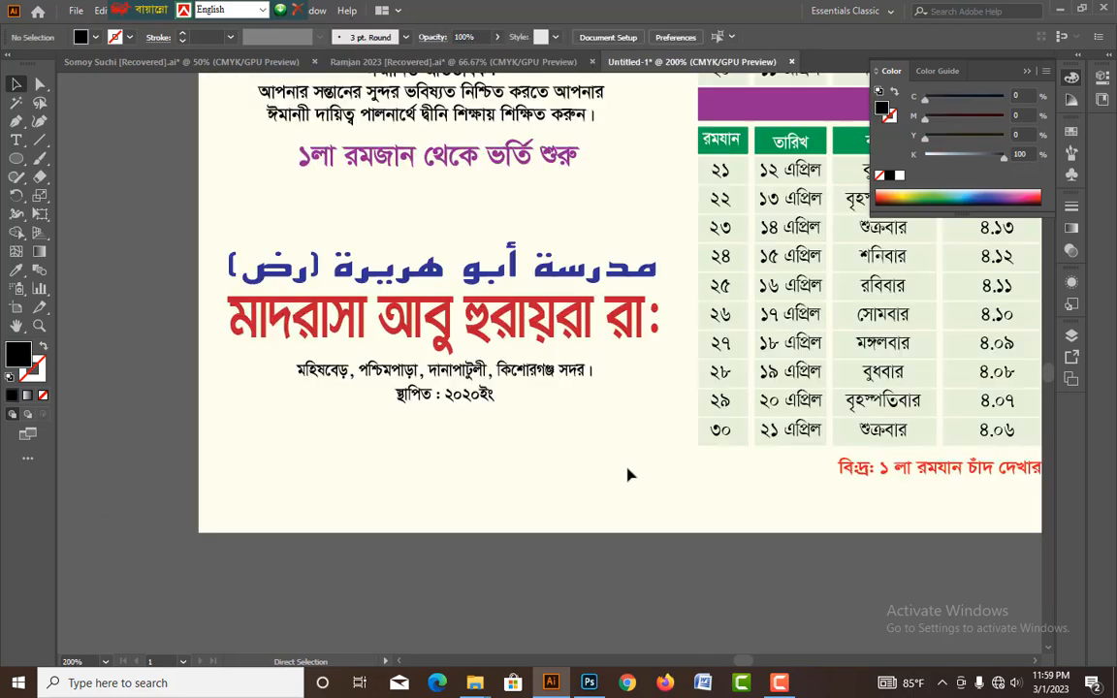
Draw a thin full-width rectangle along the page's bottom edge and fill it with light green.
key("ctrl+minus")
mouse_move(626, 471)
left_mouse_down()
mouse_move(418, 371)
mouse_move(440, 357)
left_mouse_up()
left_click(17, 158)
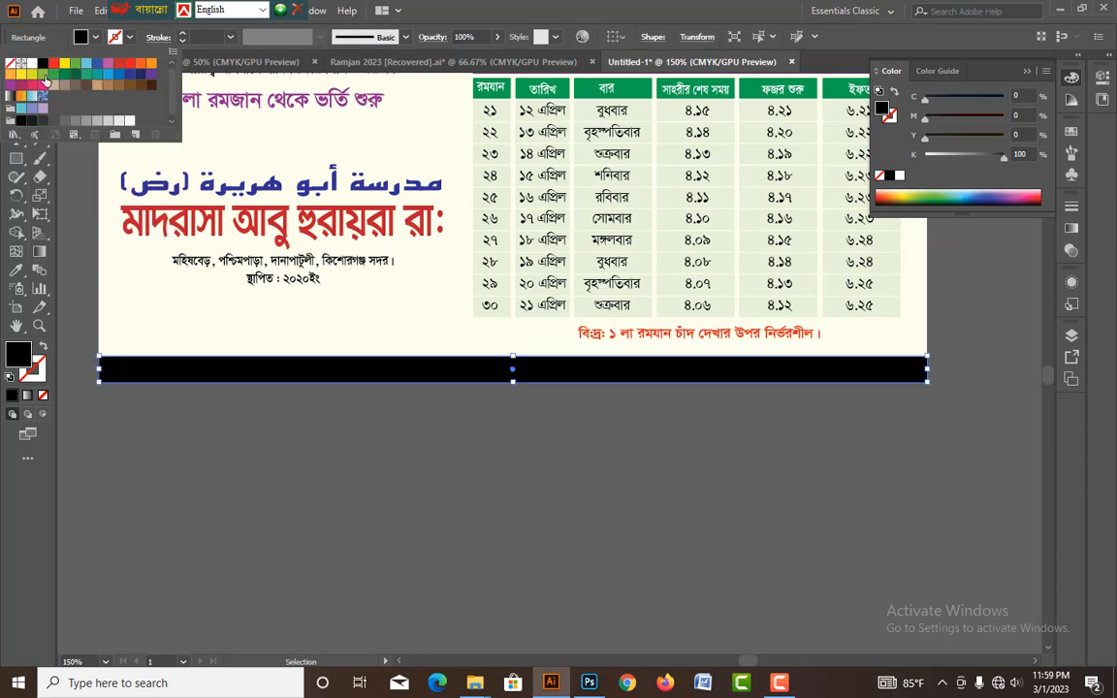
left_click(44, 76)
left_click(503, 480)
Move the purple admission-start line and the black guardian greeting paragraph down for even spacing above the madrasa name.
left_click_drag(495, 341, 631, 555)
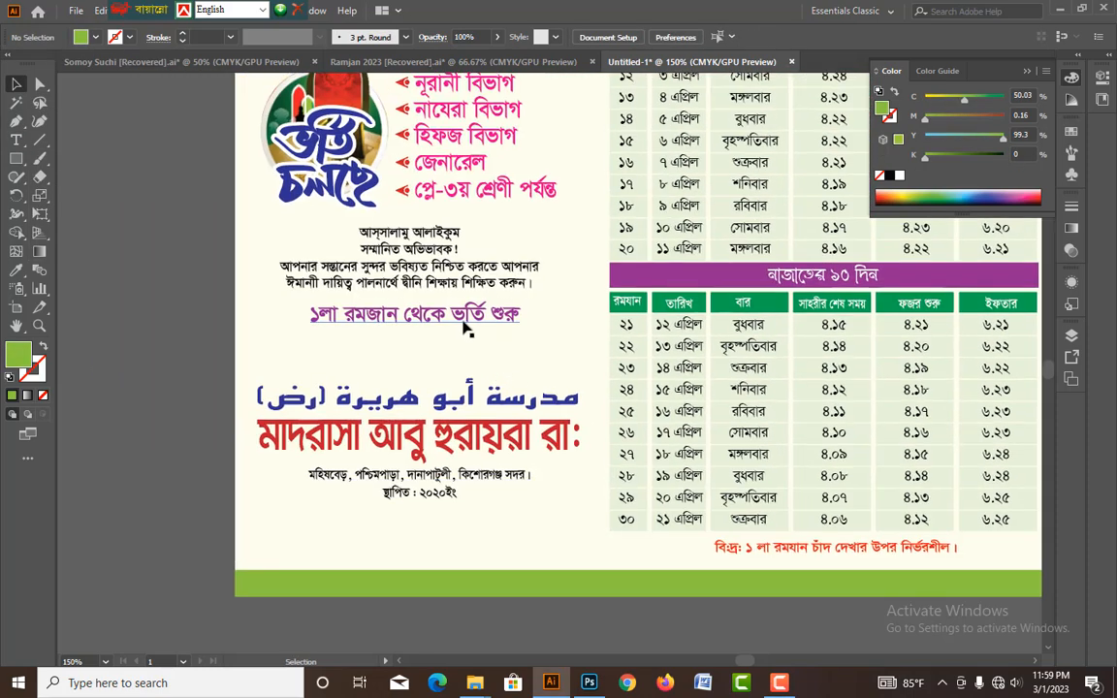
left_click(510, 321)
left_click_drag(456, 316, 456, 335)
left_click(546, 379)
left_click_drag(375, 369, 465, 515)
left_click_drag(471, 439, 470, 464)
left_click_drag(557, 329, 471, 553)
left_click(571, 450)
scroll(495, 426, "up", 2)
left_click(471, 502)
left_click(551, 451)
scroll(551, 451, "up", 1)
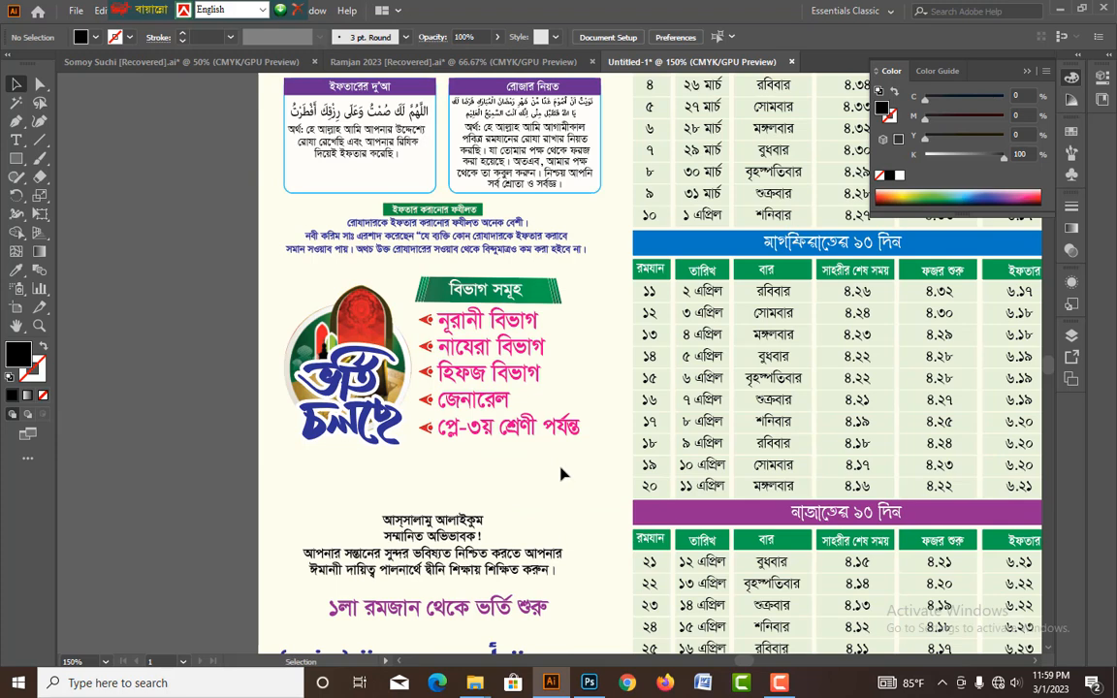
Nudge the department list and its green heading slightly down and enlarge them a little.
left_click(459, 301)
left_click_drag(459, 301, 459, 304)
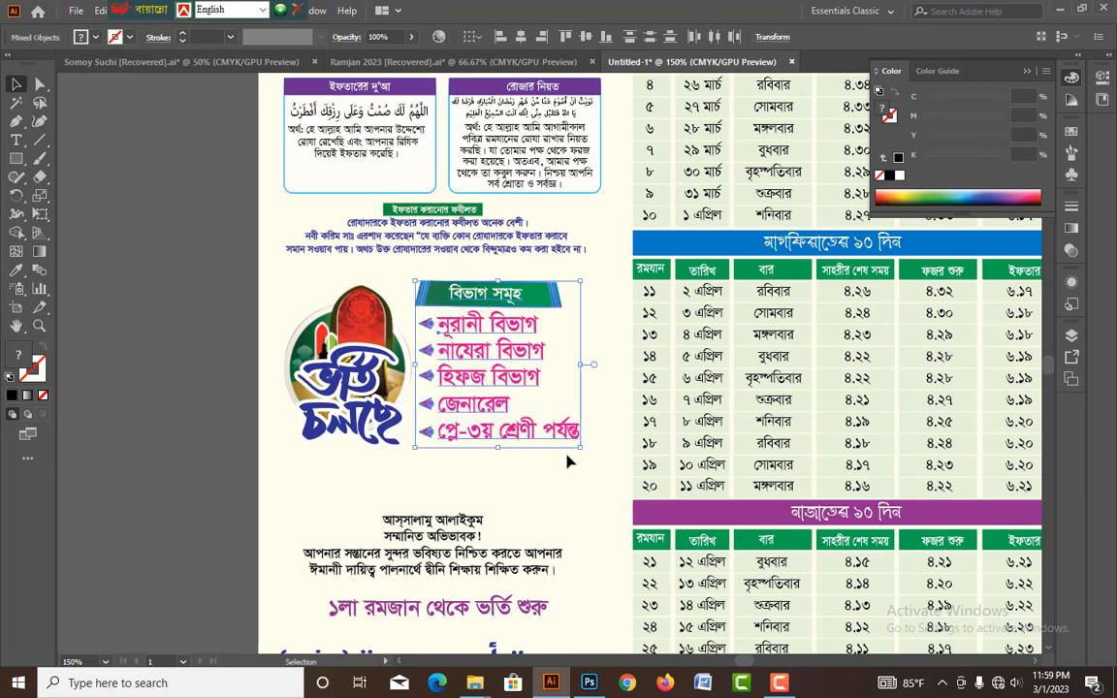
left_click_drag(578, 453, 588, 475)
left_click(502, 493)
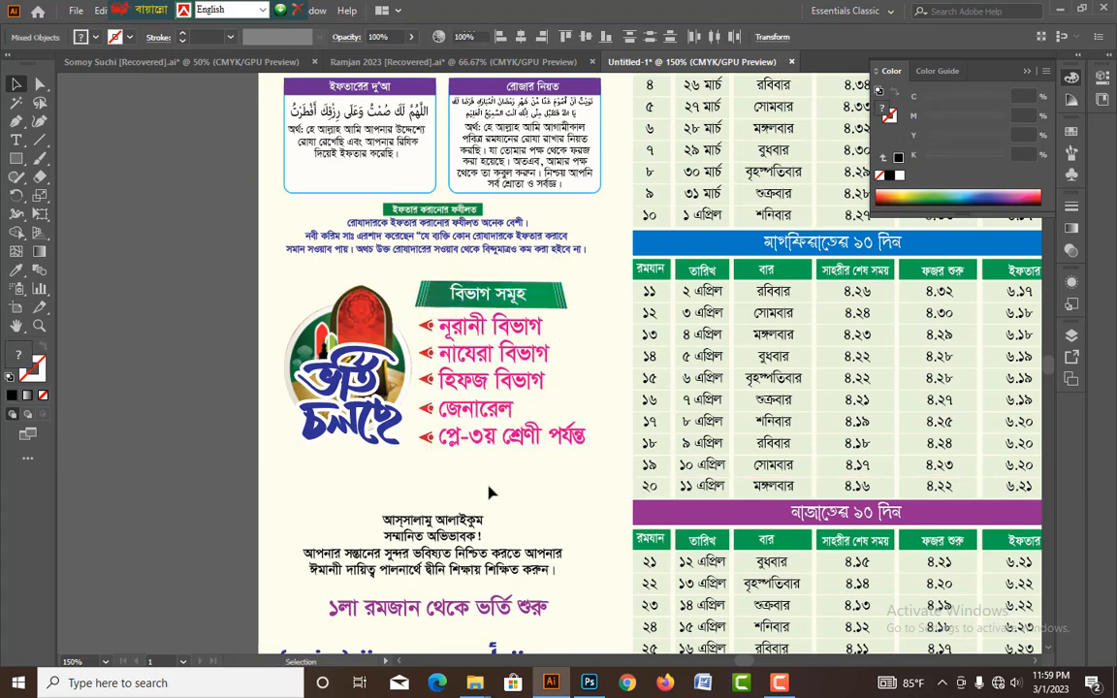
Move the admission badge and the department list down together, away from the blue iftar text.
left_click_drag(472, 481, 507, 496)
left_click_drag(585, 446, 355, 307)
left_click_drag(530, 322, 530, 345)
key("space")
Move the two prayer boxes and the iftar virtue text down together below the lantern photo.
scroll(563, 304, "up", 3)
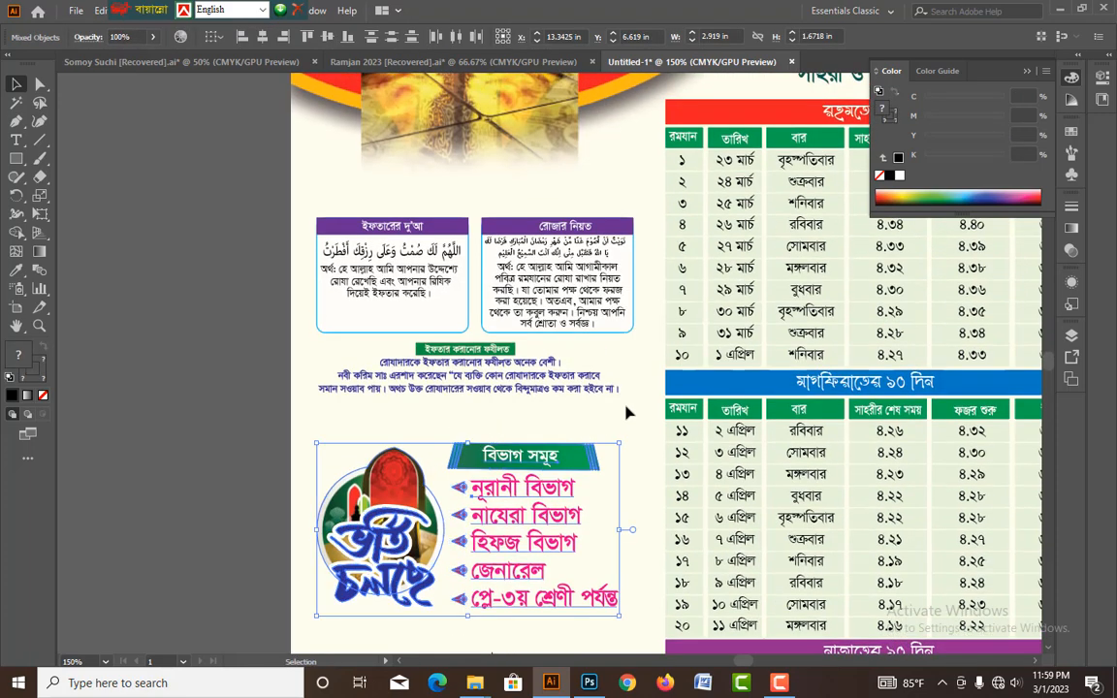
left_click(366, 213)
left_click_drag(365, 211, 343, 198)
left_click_drag(556, 290, 557, 310)
left_click(502, 196)
Copy the yellow পবিত্র মাহে রমজান calligraphy from the Ramjan 2023 document and return to the Untitled-1 page.
key("space")
key("ctrl+minus")
key("ctrl+minus")
key("ctrl+minus")
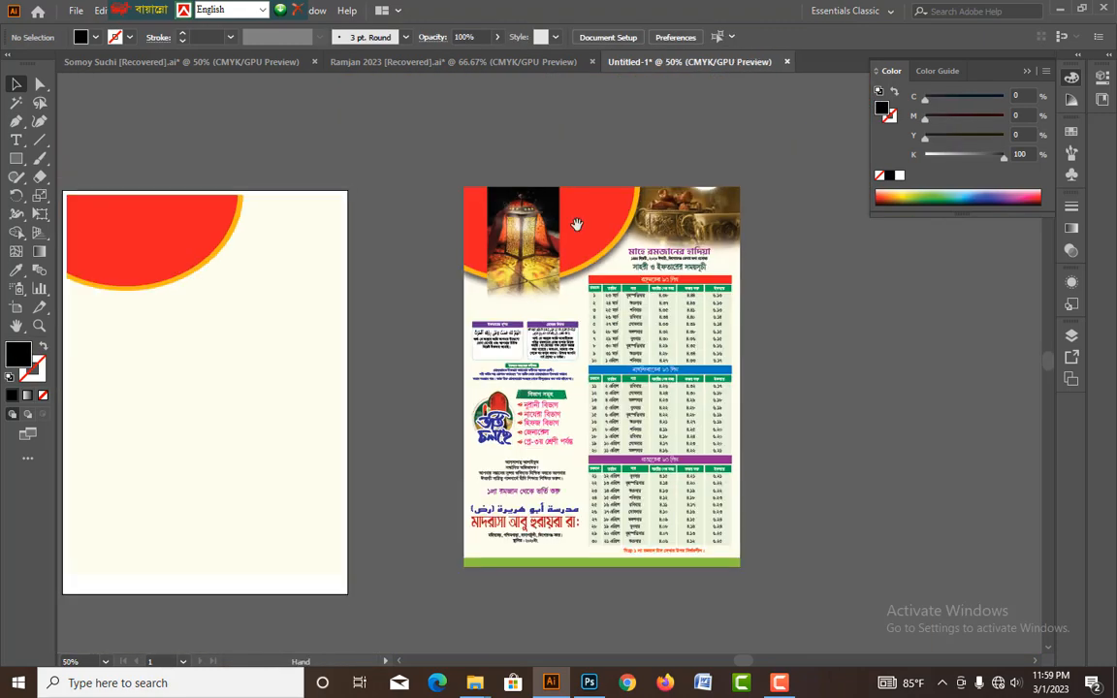
key("space")
left_click_drag(579, 224, 512, 246)
key("ctrl+plus")
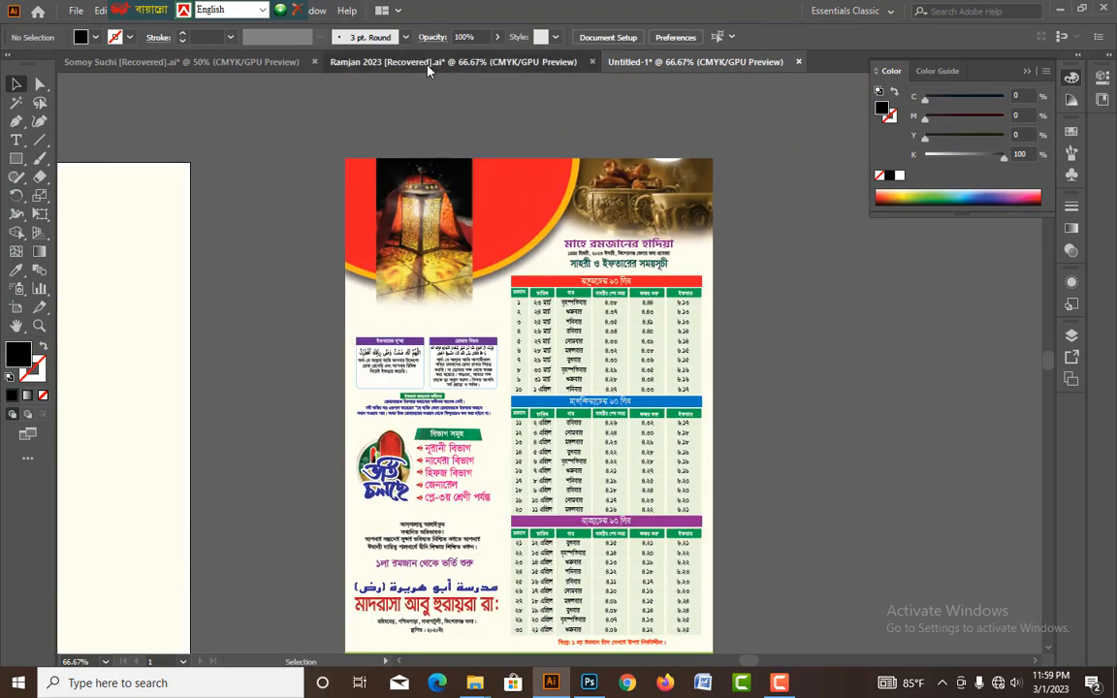
left_click(385, 58)
left_click_drag(395, 166, 325, 365)
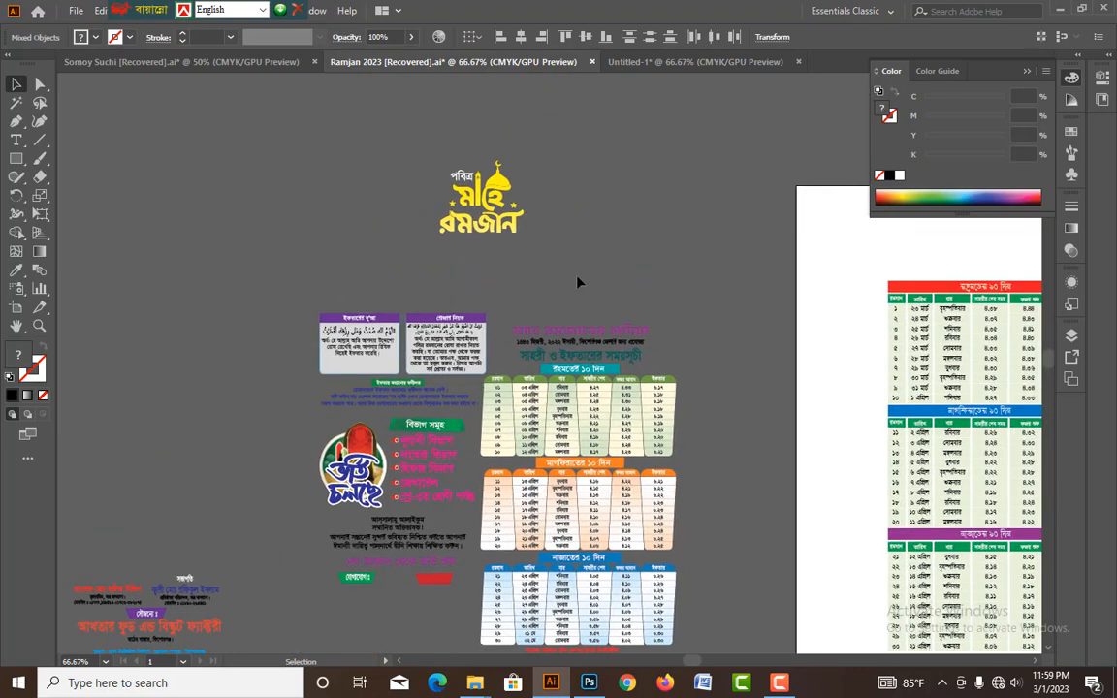
left_click(679, 61)
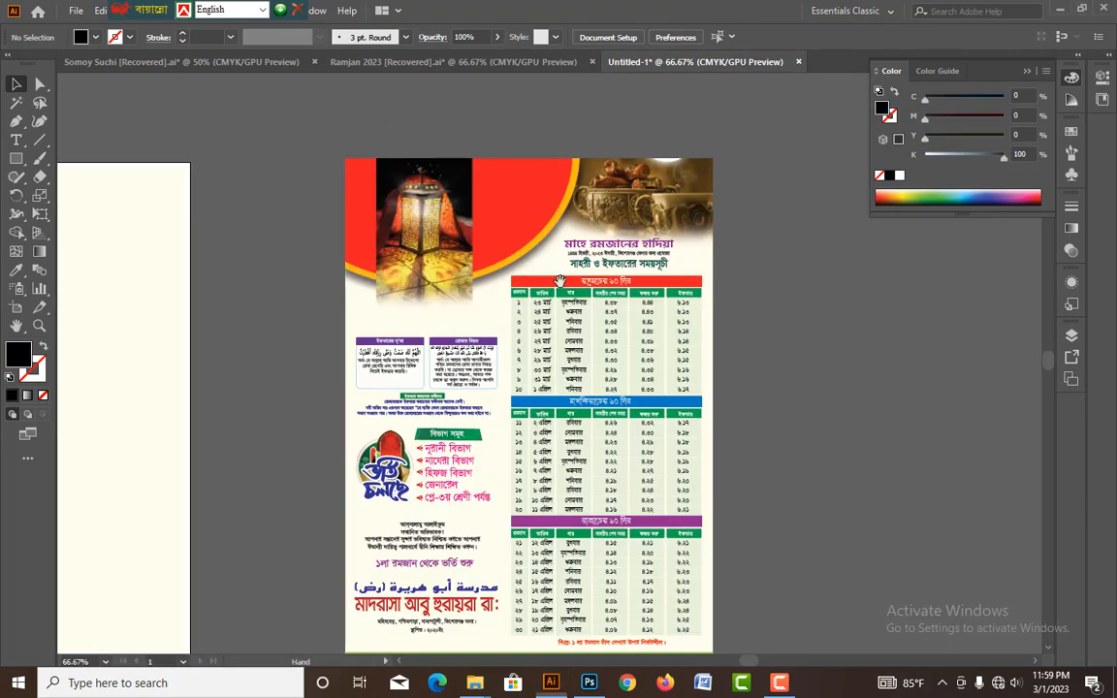
Paste the calligraphy and place it on the red corner shape between the lantern and the dates photo.
key("ctrl+equal")
key("ctrl+equal")
left_click_drag(551, 212, 549, 460)
left_click_drag(553, 286, 570, 311)
key("ctrl+v")
left_click_drag(530, 296, 517, 291)
left_click(514, 178)
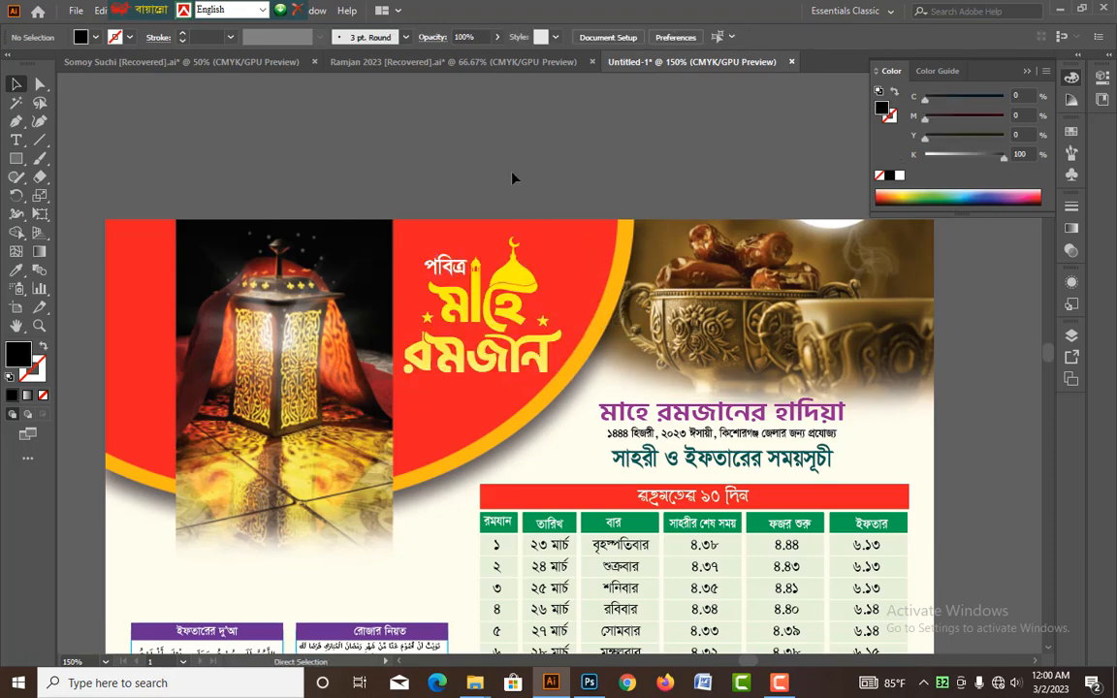
Save the finished page as Ramjan 2023 f.ai and show the Windows desktop.
key("ctrl+minus")
key("ctrl+minus")
left_click_drag(801, 529, 759, 351)
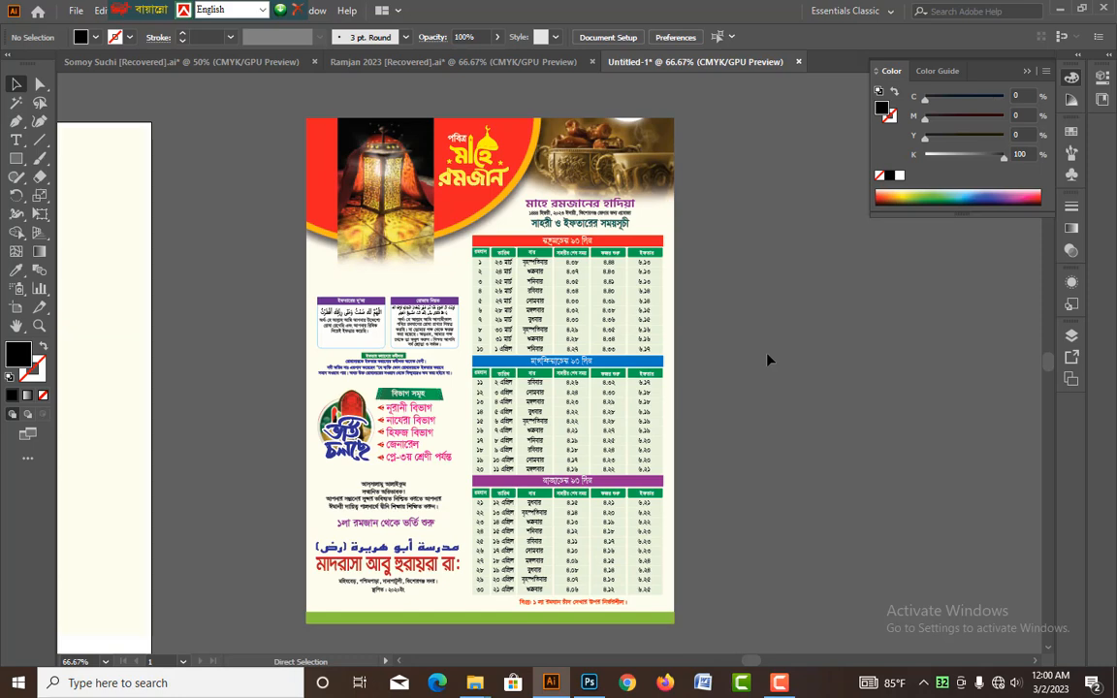
key("ctrl+s")
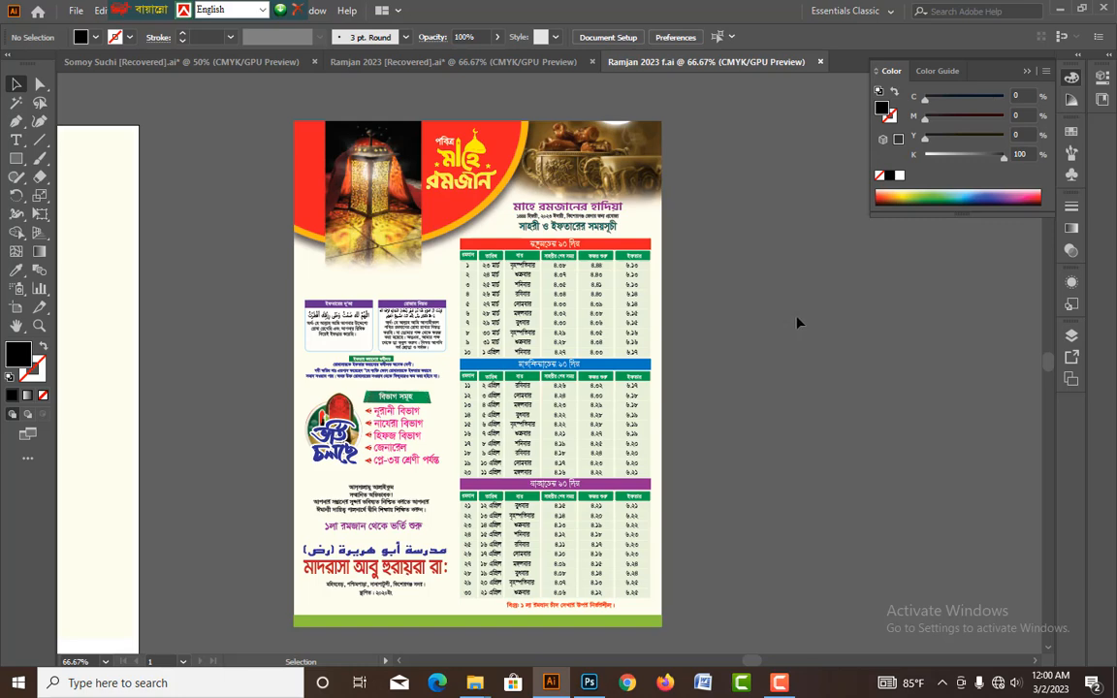
key("super+d")
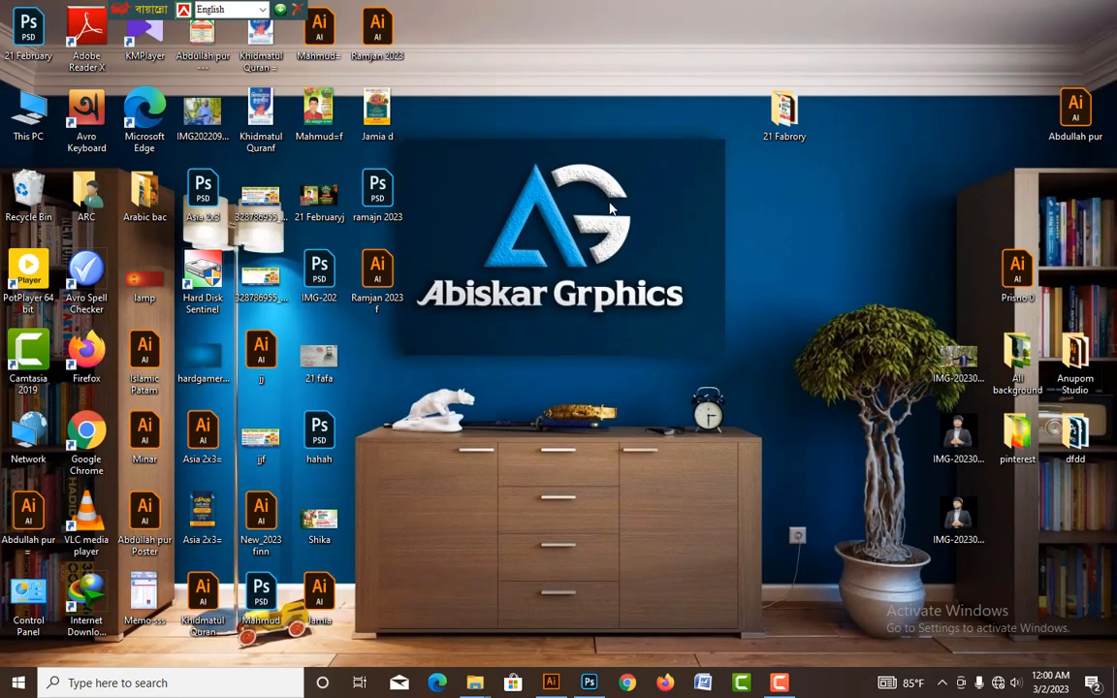